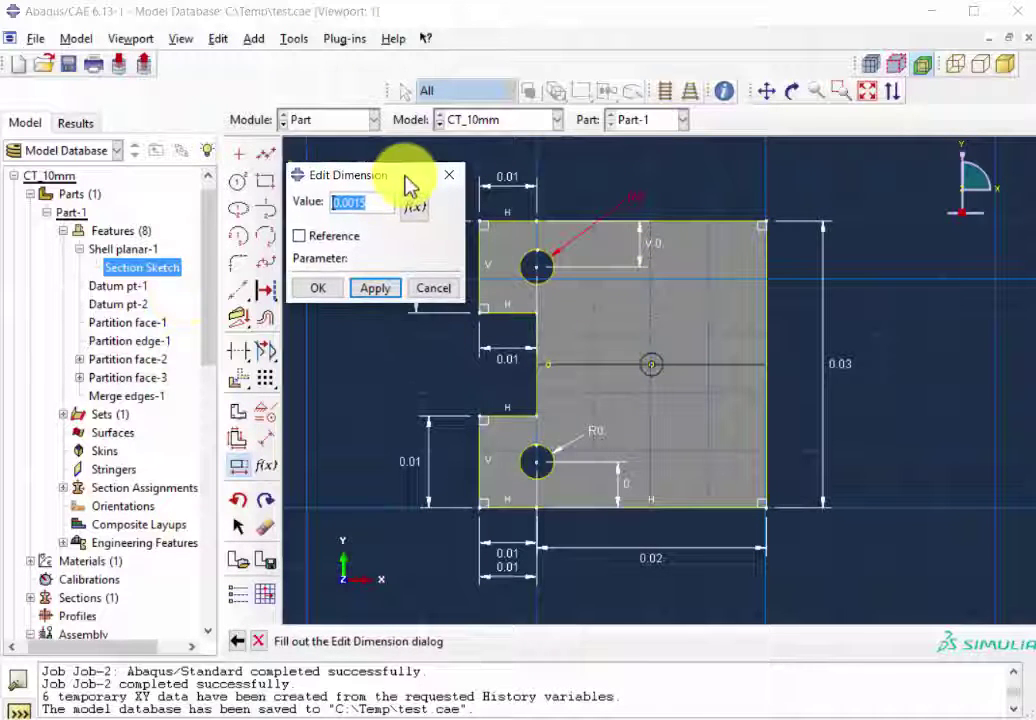
Cancel the hole radius edit, leave the Shell planar-1 section sketch, and regenerate the part's features
{"action": "left_click", "coordinate": [436, 290]}
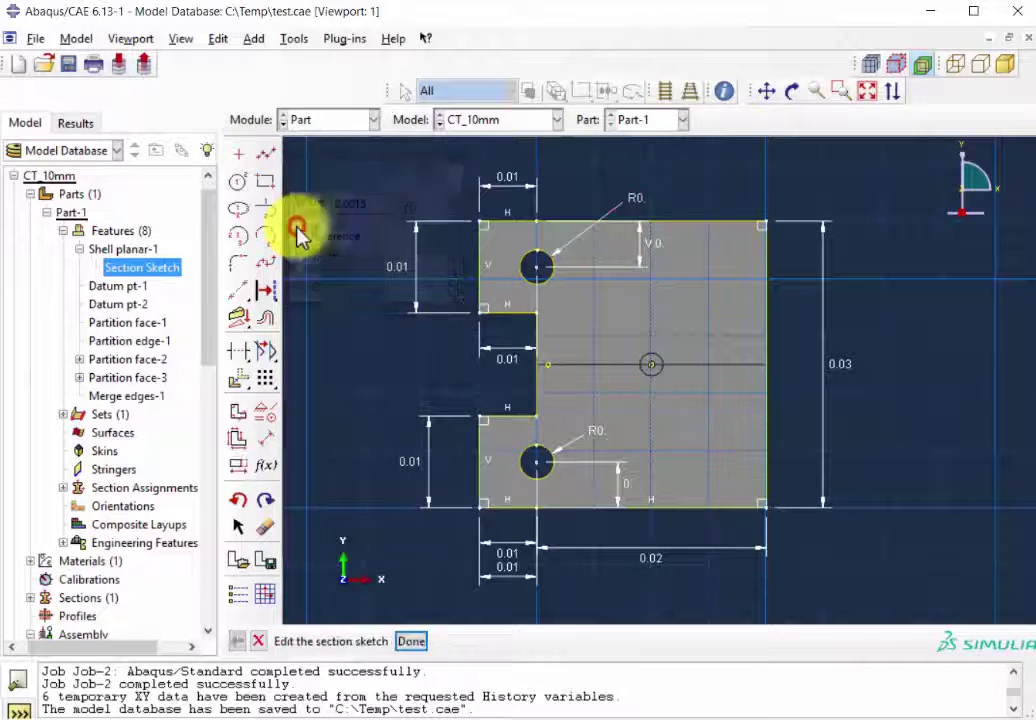
{"action": "left_click", "coordinate": [284, 512]}
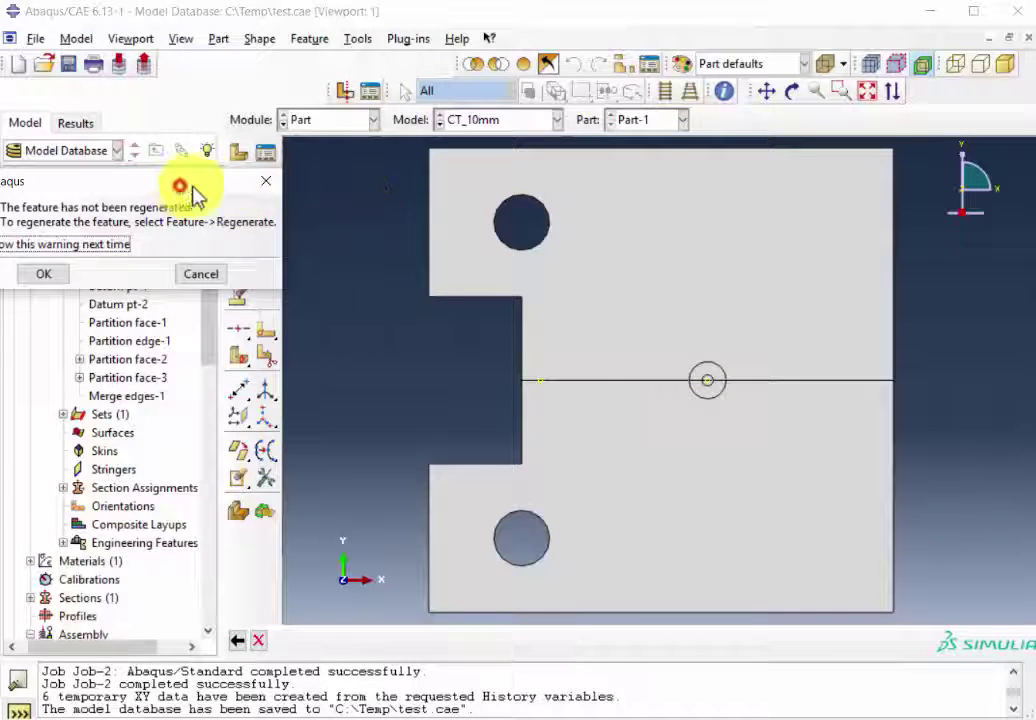
{"action": "left_click_drag", "start_coordinate": [192, 186], "coordinate": [346, 197]}
{"action": "left_click", "coordinate": [206, 284]}
{"action": "left_click", "coordinate": [312, 40]}
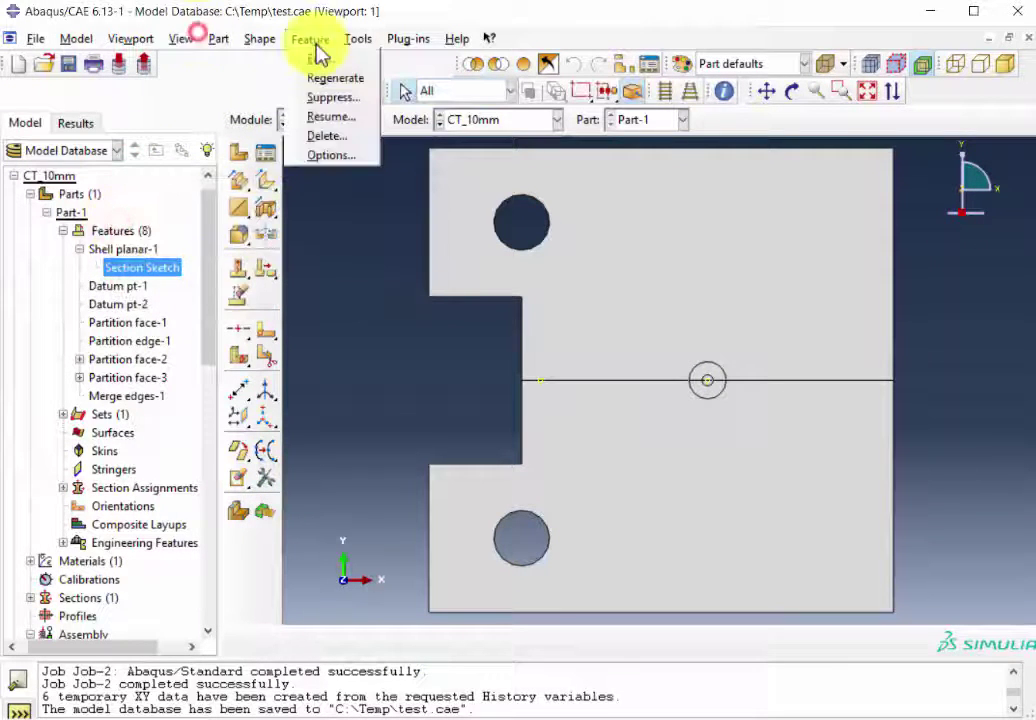
{"action": "left_click", "coordinate": [330, 76]}
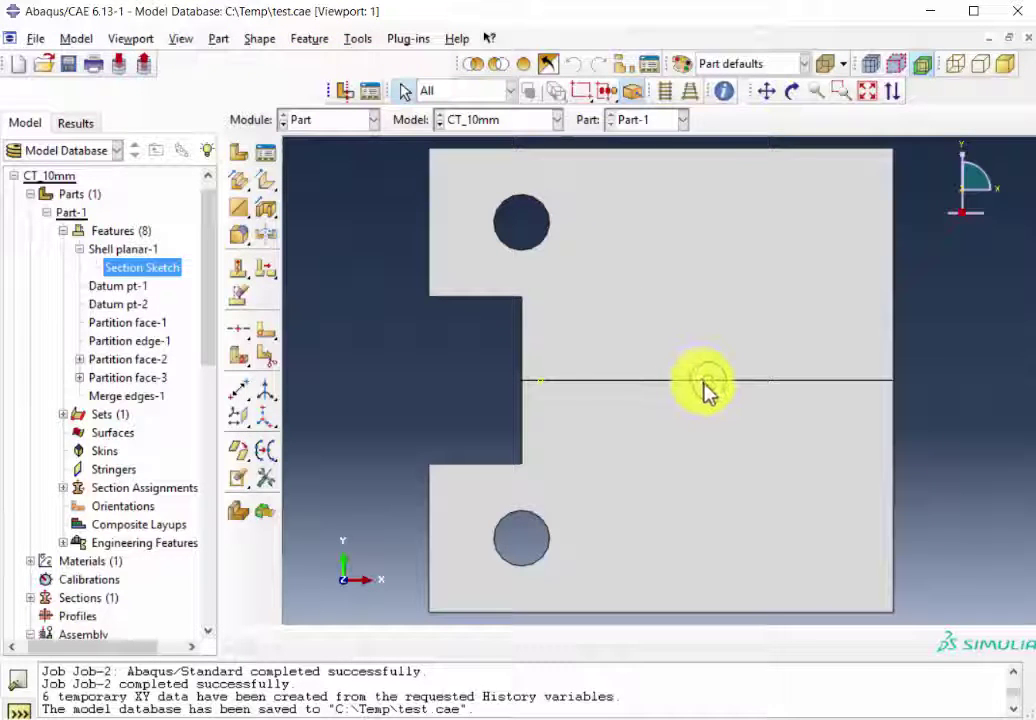
View the Partition face-2 section sketch and switch to the Partition face-3 section sketch, discarding the current procedure
{"action": "left_click", "coordinate": [80, 359]}
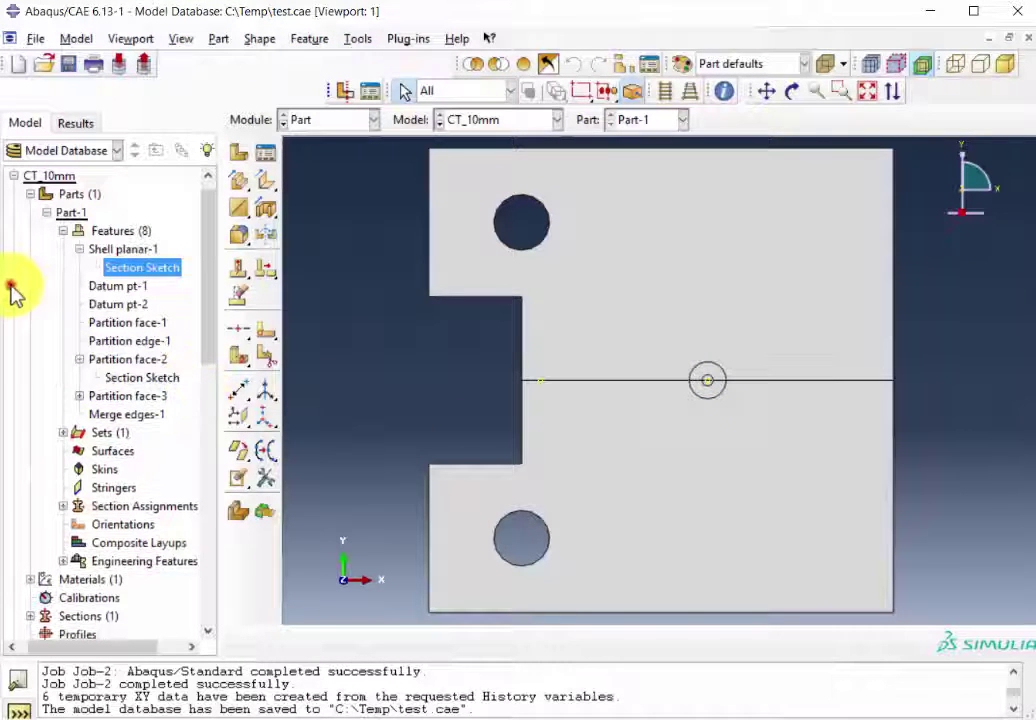
{"action": "double_click", "coordinate": [122, 379]}
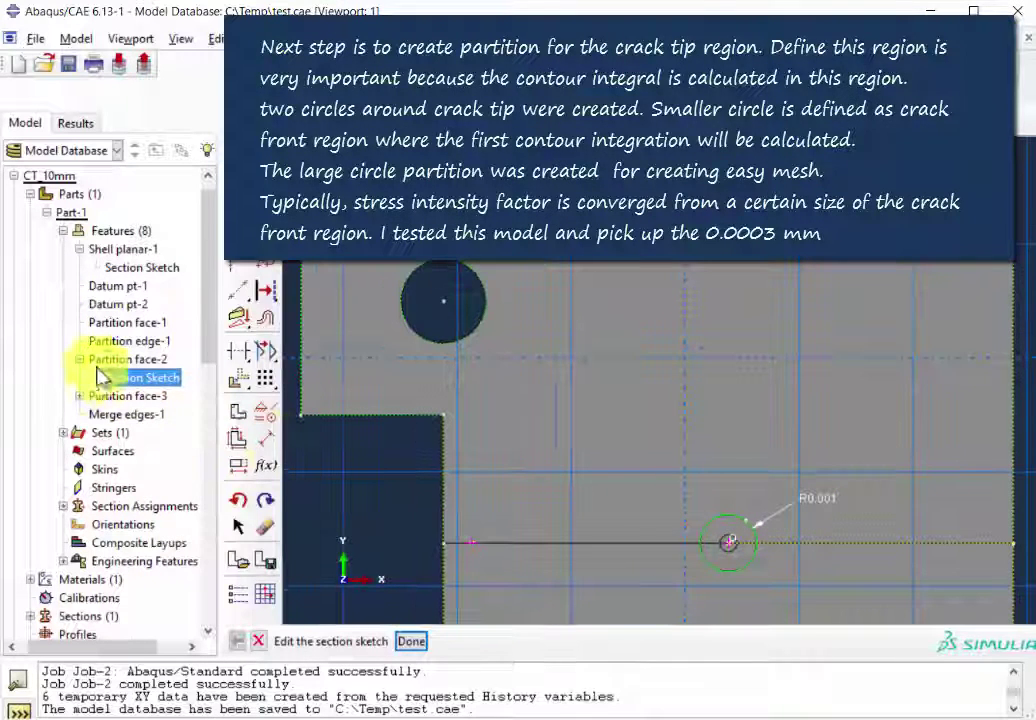
{"action": "left_click", "coordinate": [81, 396]}
{"action": "double_click", "coordinate": [150, 416]}
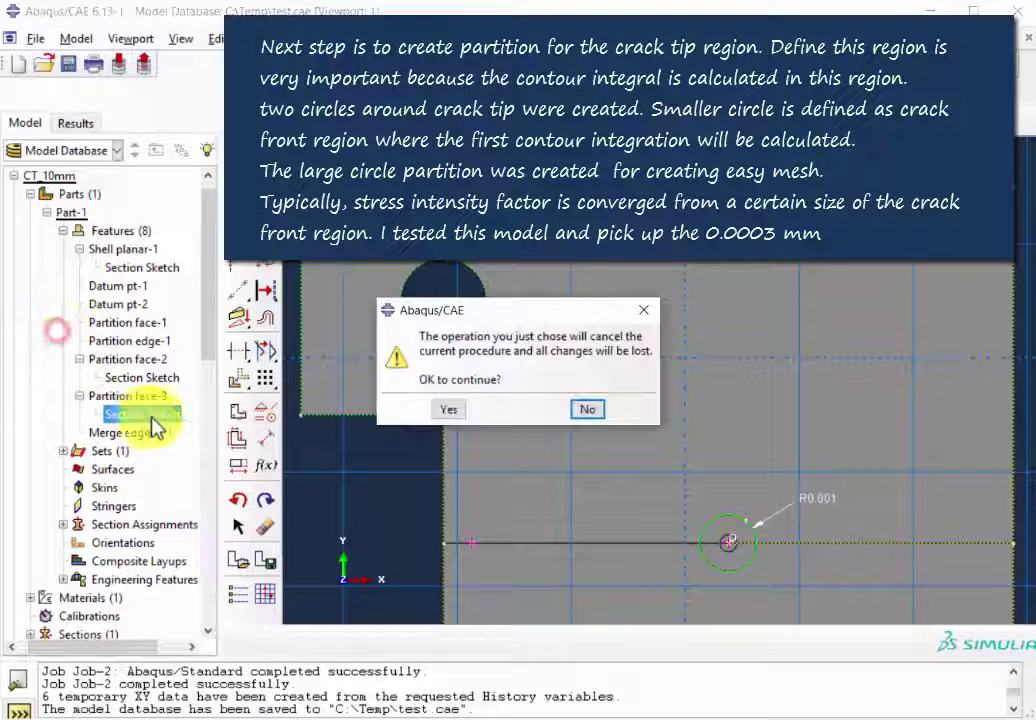
{"action": "left_click", "coordinate": [450, 410]}
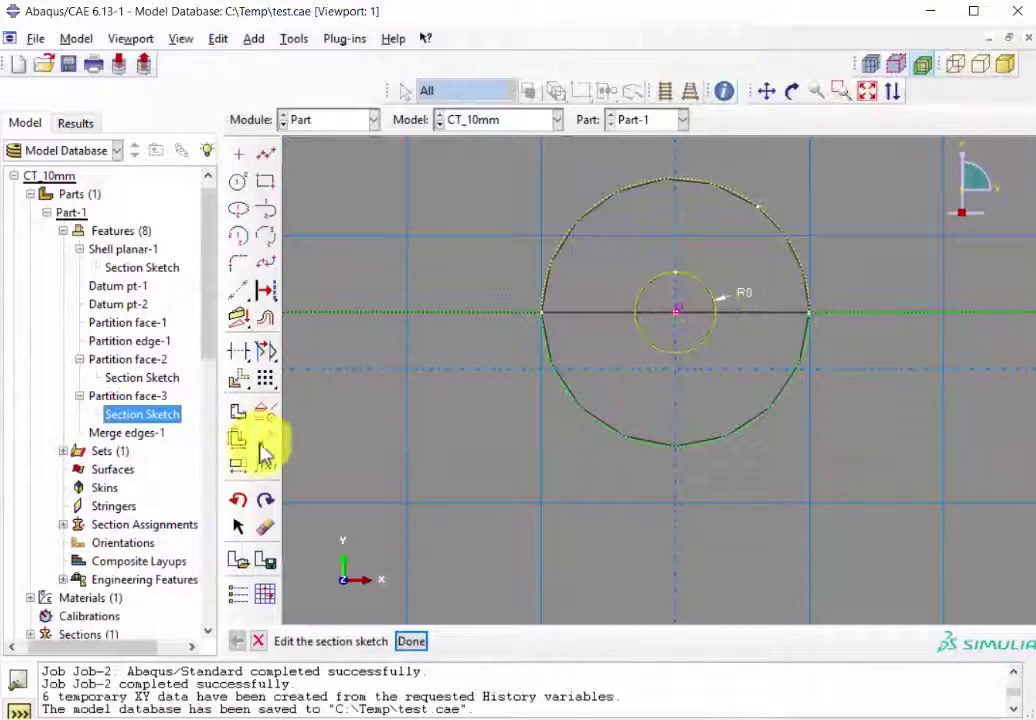
Check the inner crack-tip circle's radius dimension, accept it as is, and leave the Partition face-3 sketch
{"action": "left_click", "coordinate": [238, 465]}
{"action": "left_click", "coordinate": [712, 308]}
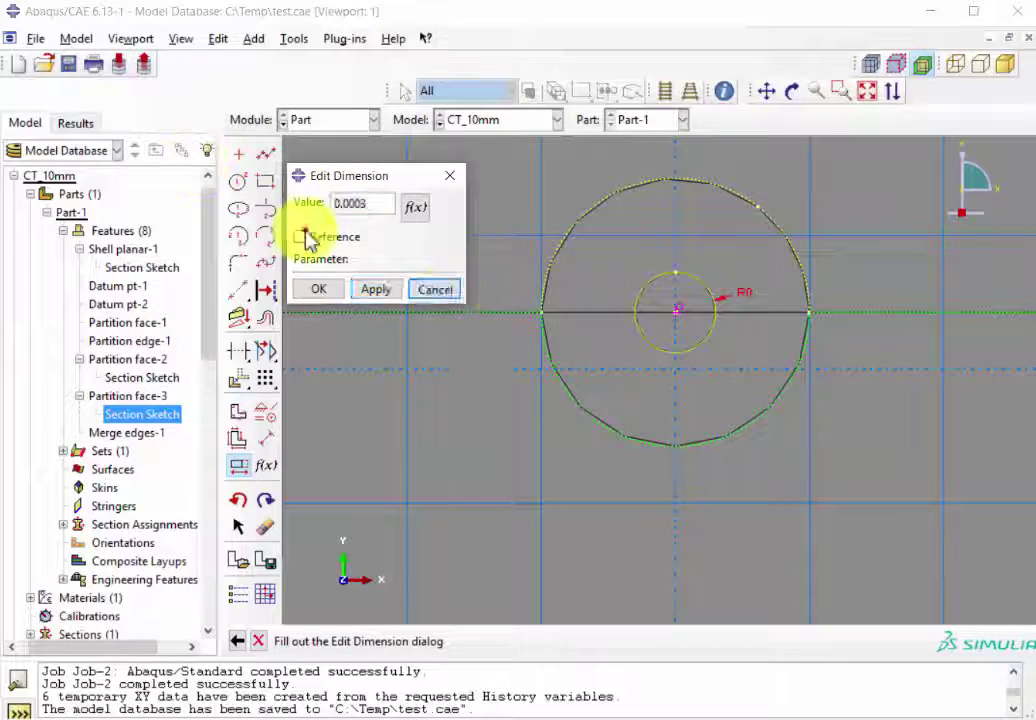
{"action": "left_click", "coordinate": [318, 288]}
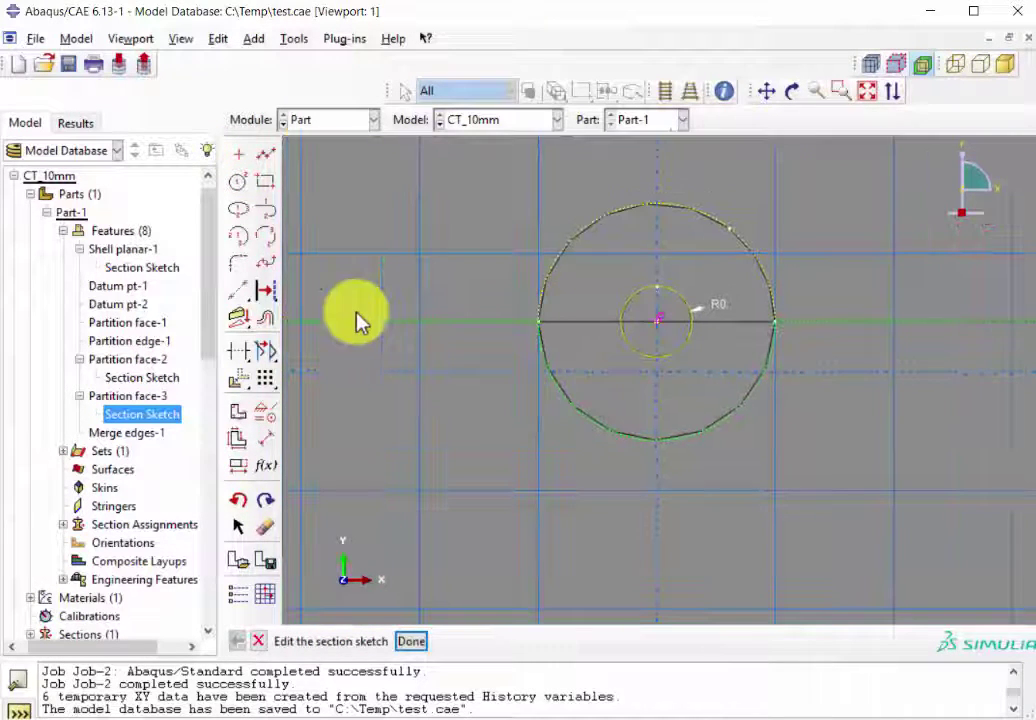
{"action": "middle_click", "coordinate": [357, 312]}
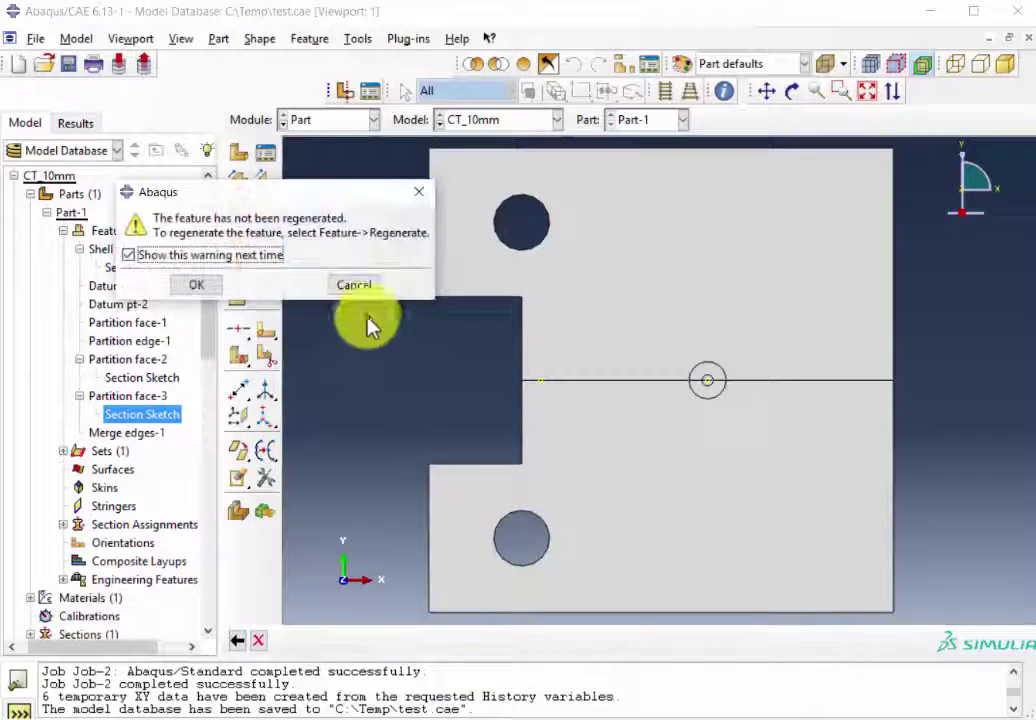
{"action": "left_click", "coordinate": [205, 286]}
{"action": "left_click", "coordinate": [309, 38]}
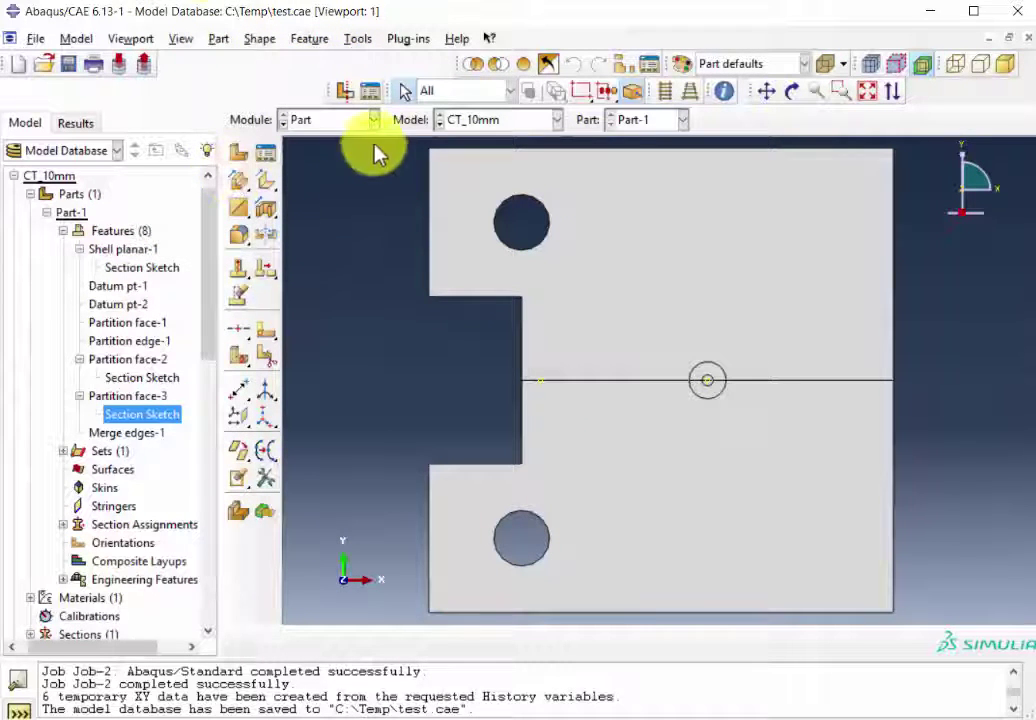
Switch to the Property module and review Material-1's Young's modulus and Poisson's ratio
{"action": "left_click", "coordinate": [373, 120]}
{"action": "left_click", "coordinate": [355, 158]}
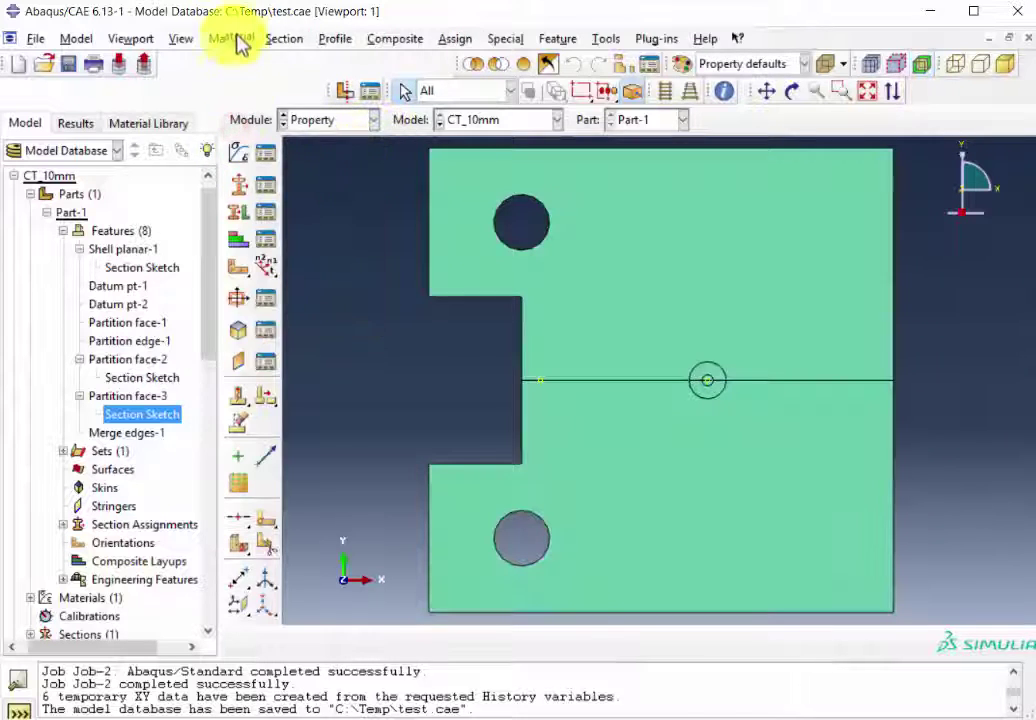
{"action": "left_click", "coordinate": [234, 39]}
{"action": "left_click", "coordinate": [250, 60]}
{"action": "double_click", "coordinate": [247, 212]}
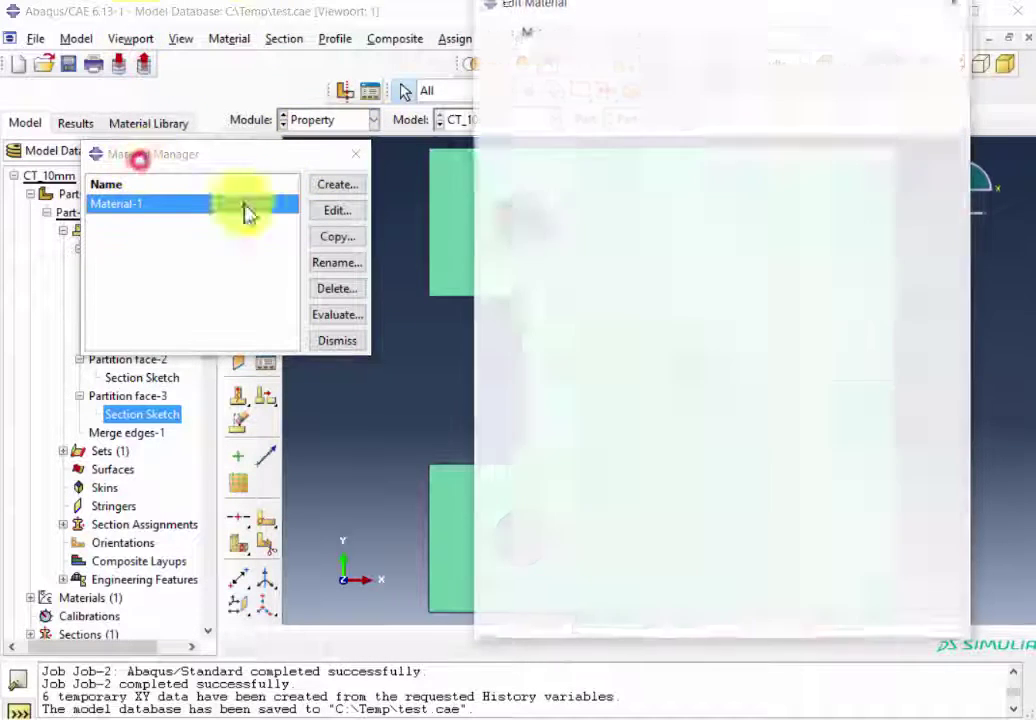
{"action": "left_click", "coordinate": [570, 487]}
{"action": "left_click", "coordinate": [645, 487]}
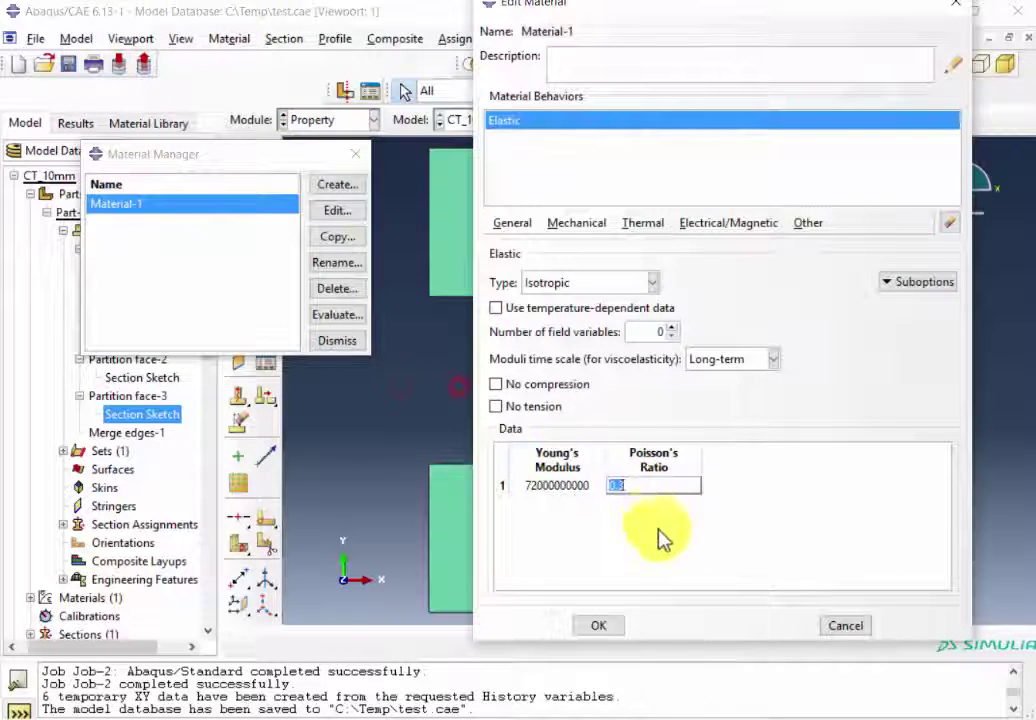
{"action": "key", "text": "Return"}
{"action": "left_click", "coordinate": [355, 154]}
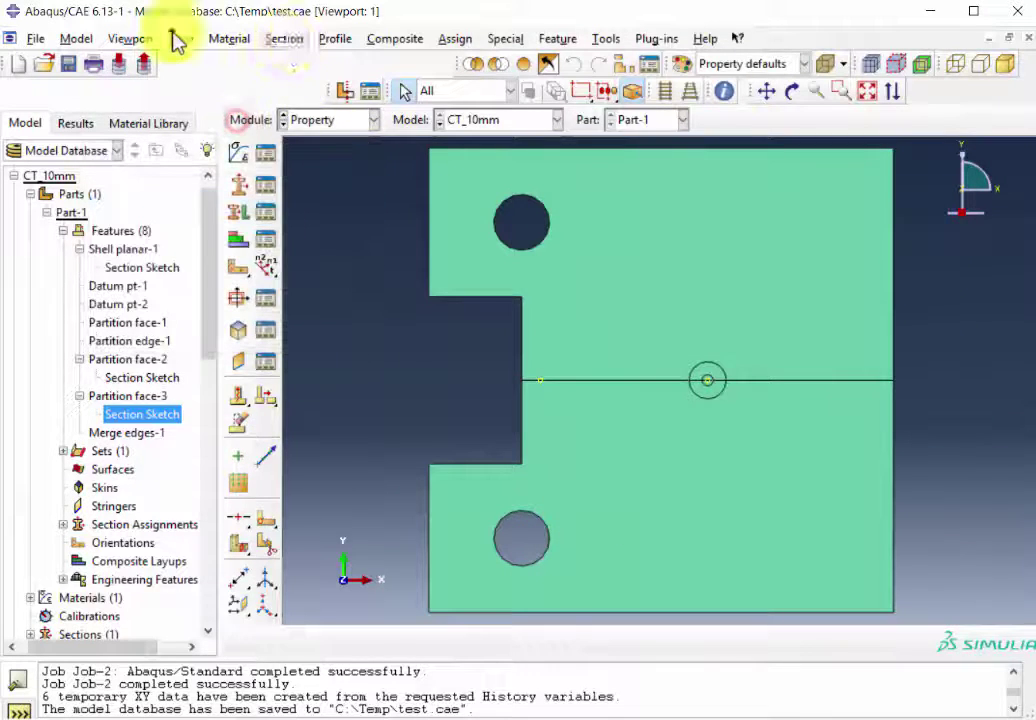
Review the shell thickness and assigned material of Section-1, accept them as is, and close the section list
{"action": "left_click", "coordinate": [284, 39]}
{"action": "left_click", "coordinate": [296, 60]}
{"action": "left_click_drag", "start_coordinate": [282, 139], "coordinate": [496, 145]}
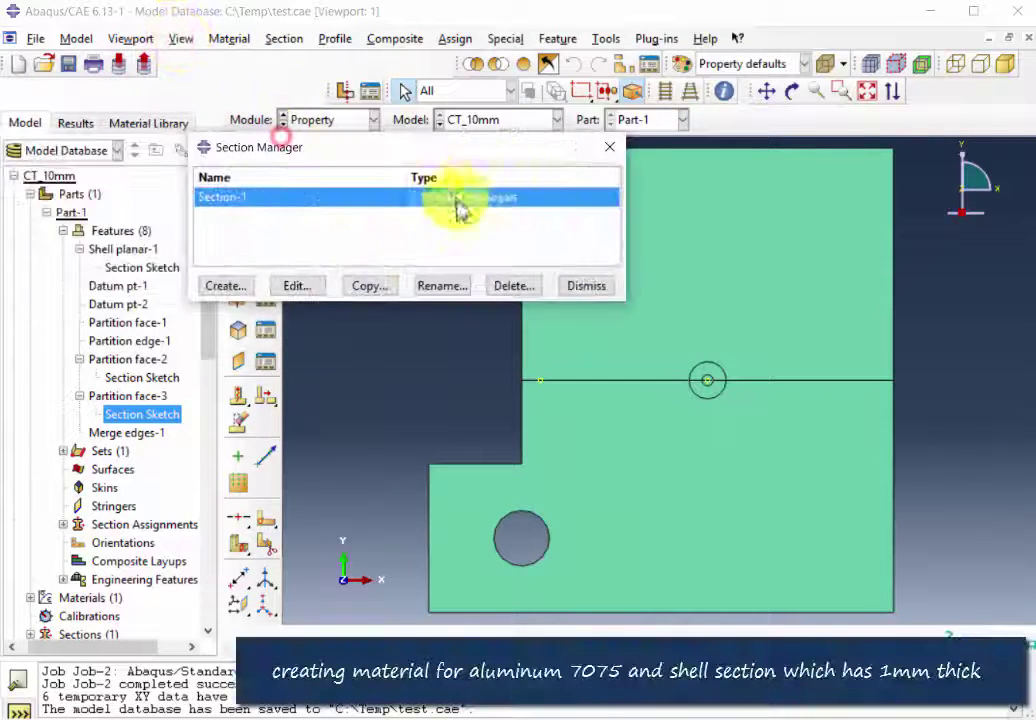
{"action": "left_click", "coordinate": [296, 286]}
{"action": "left_click_drag", "start_coordinate": [335, 160], "coordinate": [537, 169]}
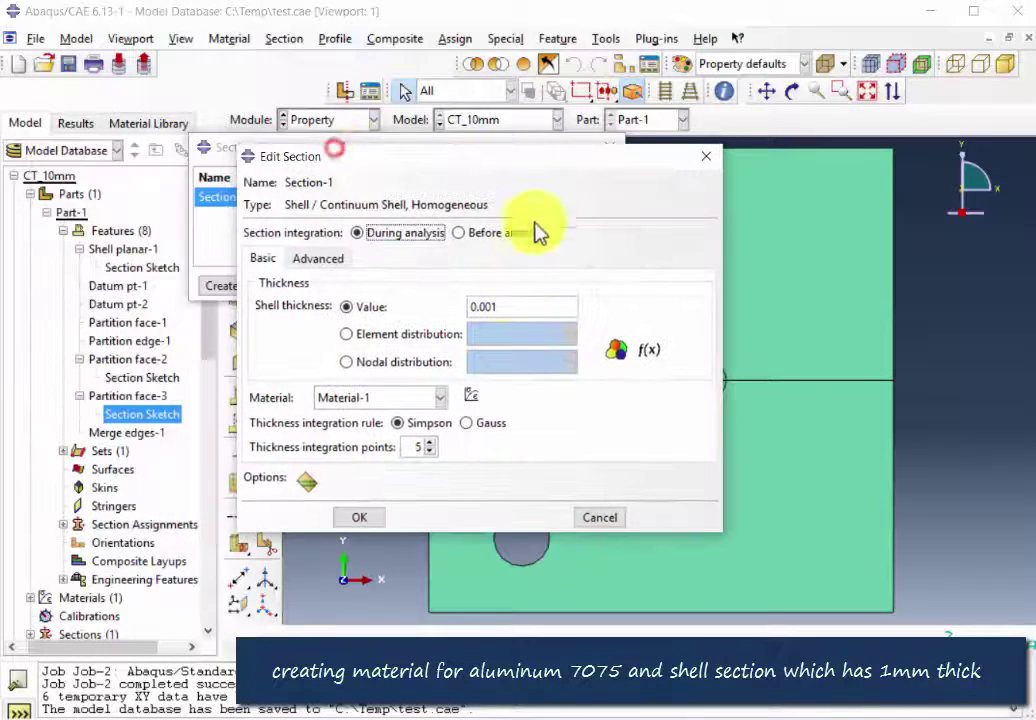
{"action": "left_click", "coordinate": [365, 515]}
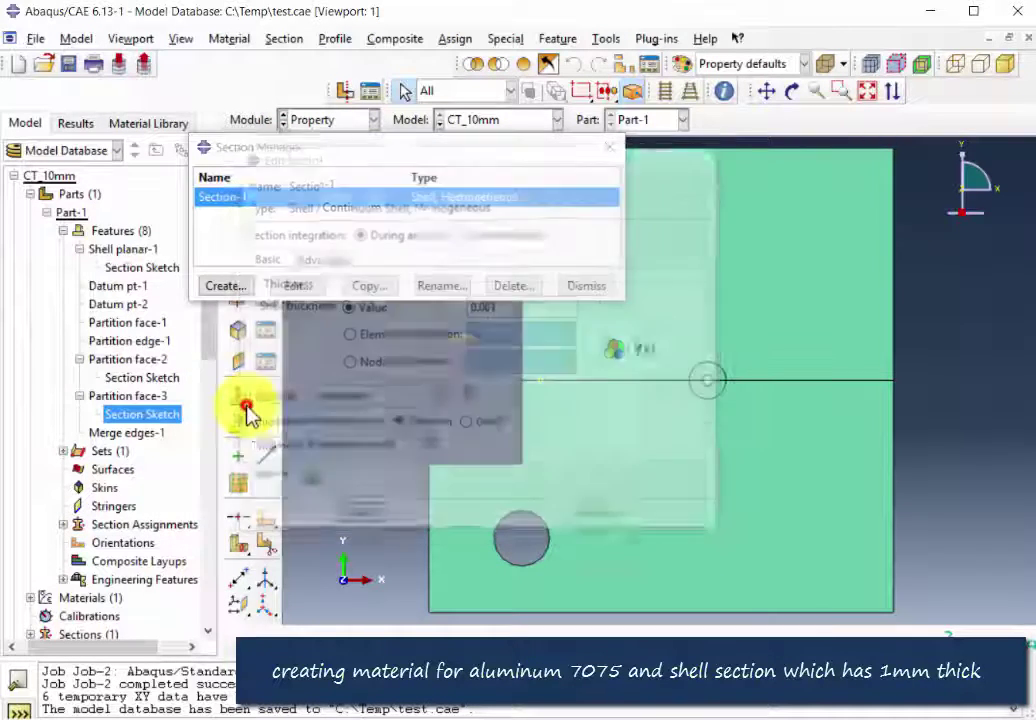
{"action": "left_click", "coordinate": [615, 150]}
{"action": "left_click", "coordinate": [455, 38]}
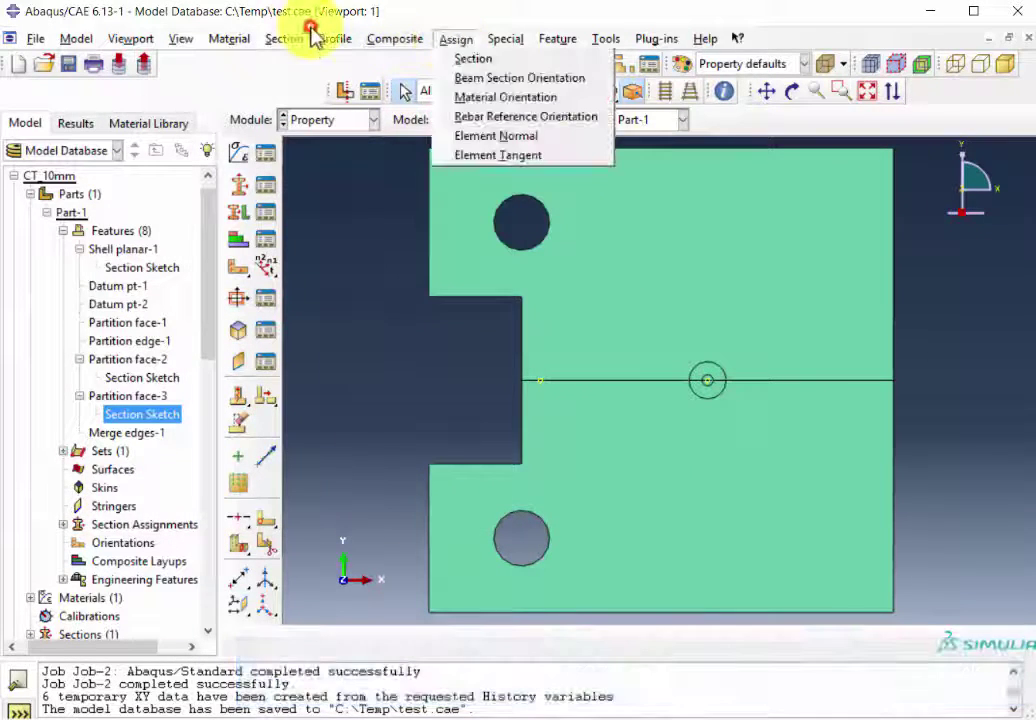
{"action": "left_click", "coordinate": [472, 58]}
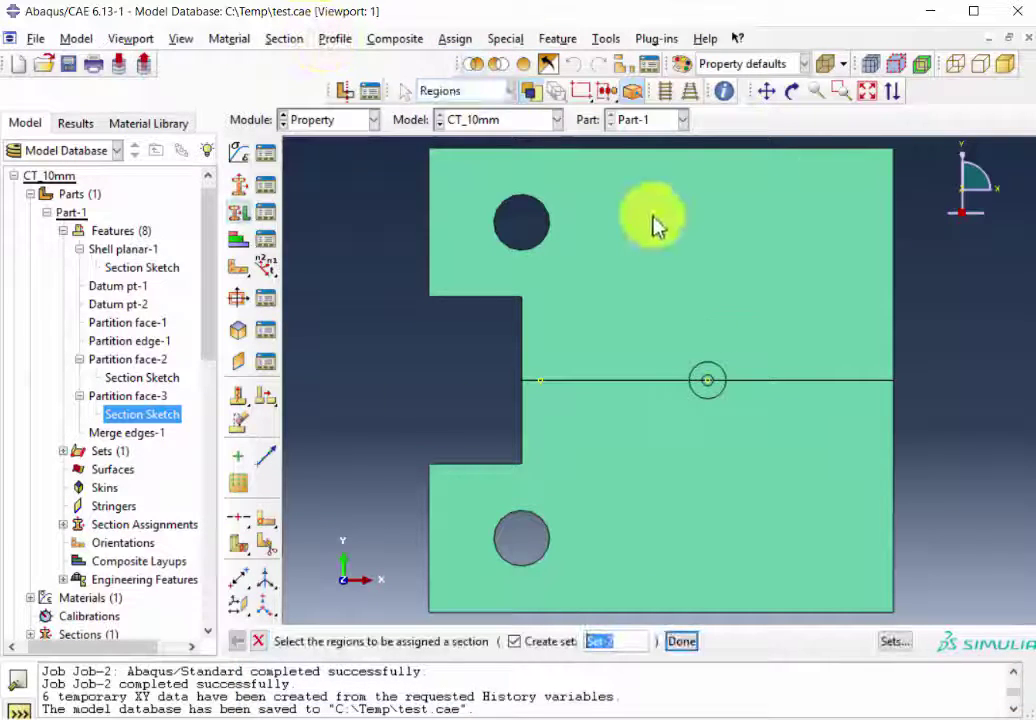
{"action": "left_click", "coordinate": [456, 39]}
Switch to the Assembly module and enlarge and centre the view on the specimen with its two reference points
{"action": "left_click", "coordinate": [370, 120]}
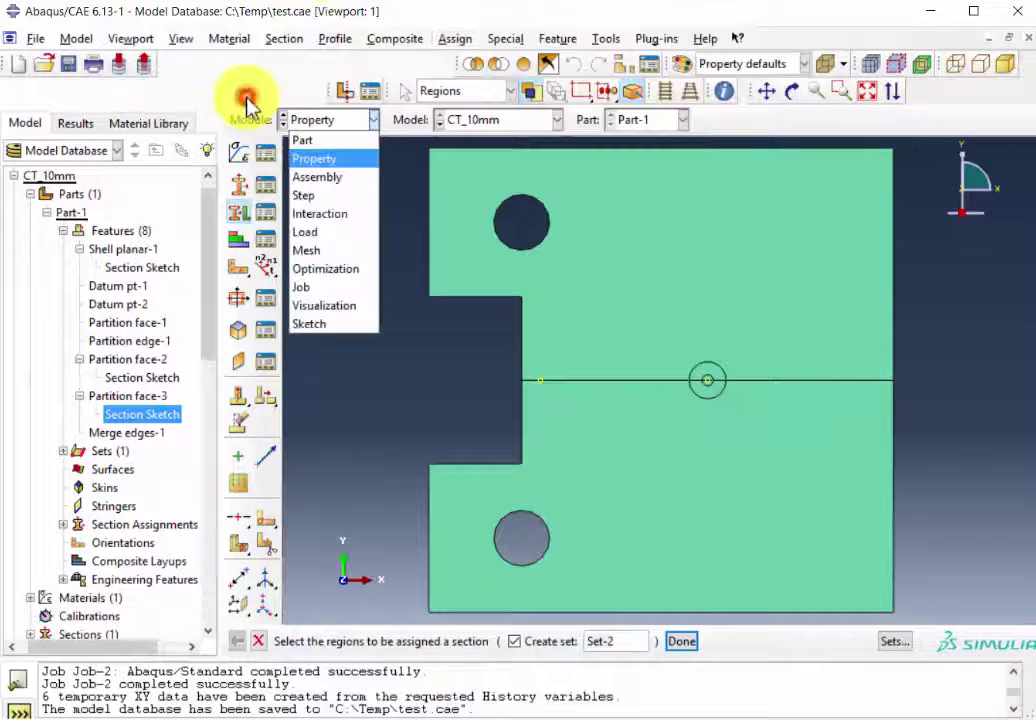
{"action": "left_click", "coordinate": [340, 176]}
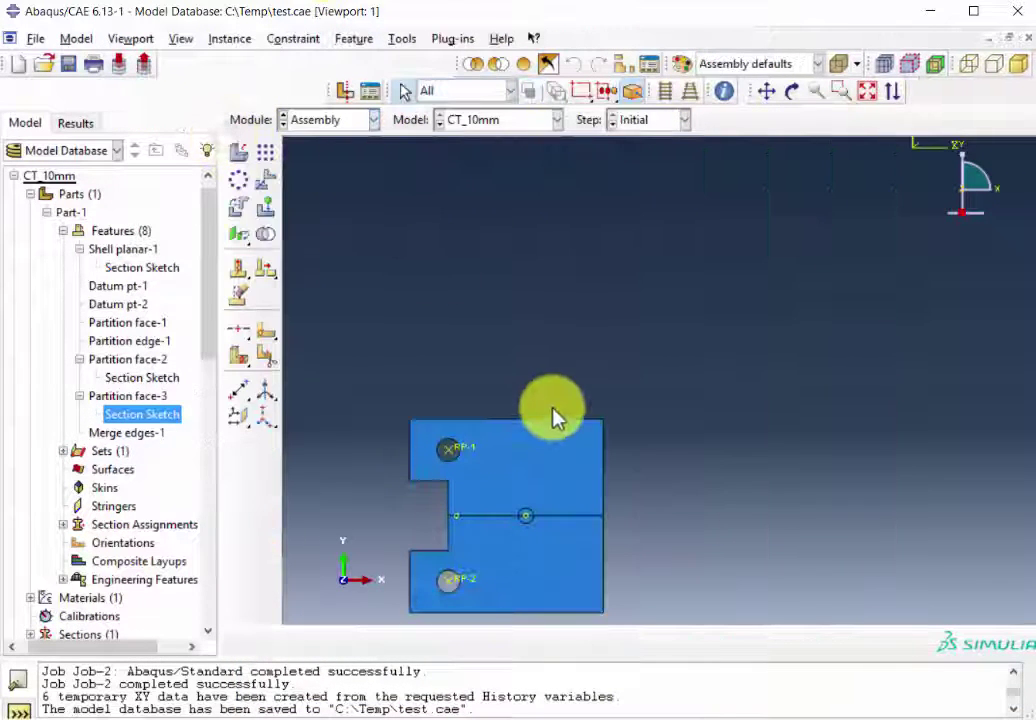
{"action": "scroll", "coordinate": [552, 408], "scroll_direction": "down", "scroll_amount": 1}
{"action": "middle_click_drag", "start_coordinate": [546, 458], "coordinate": [666, 290], "text": "ctrl+alt"}
{"action": "scroll", "coordinate": [648, 293], "scroll_direction": "down", "scroll_amount": 6}
{"action": "scroll", "coordinate": [666, 290], "scroll_direction": "down", "scroll_amount": 1}
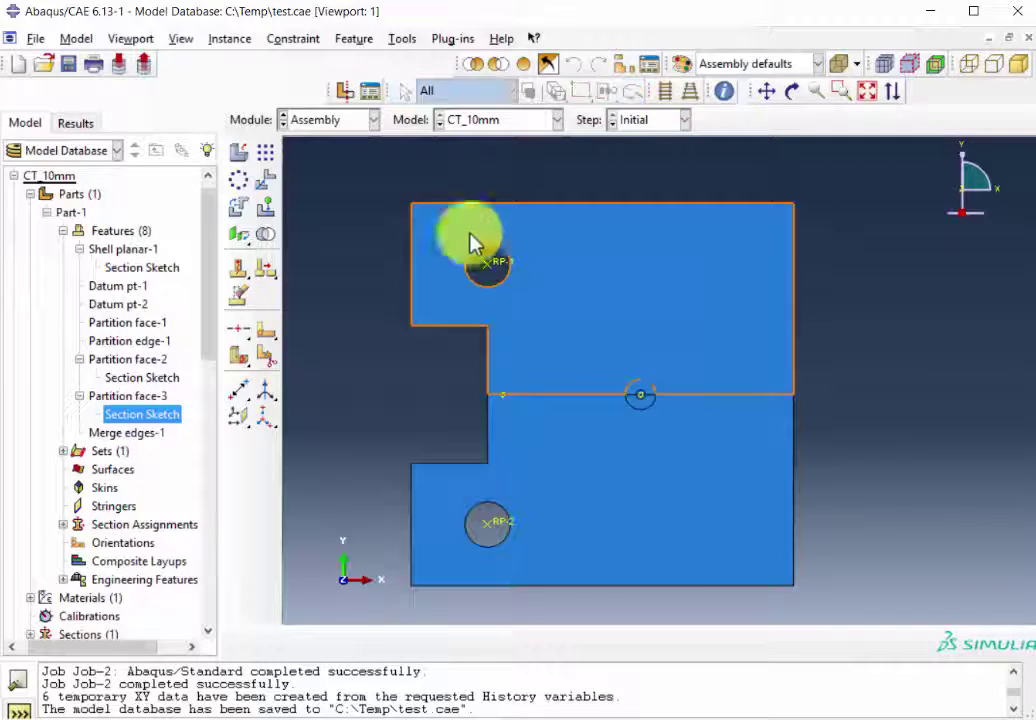
{"action": "key", "text": "F2"}
{"action": "left_click_drag", "start_coordinate": [464, 232], "coordinate": [481, 224]}
{"action": "key", "text": "Escape"}
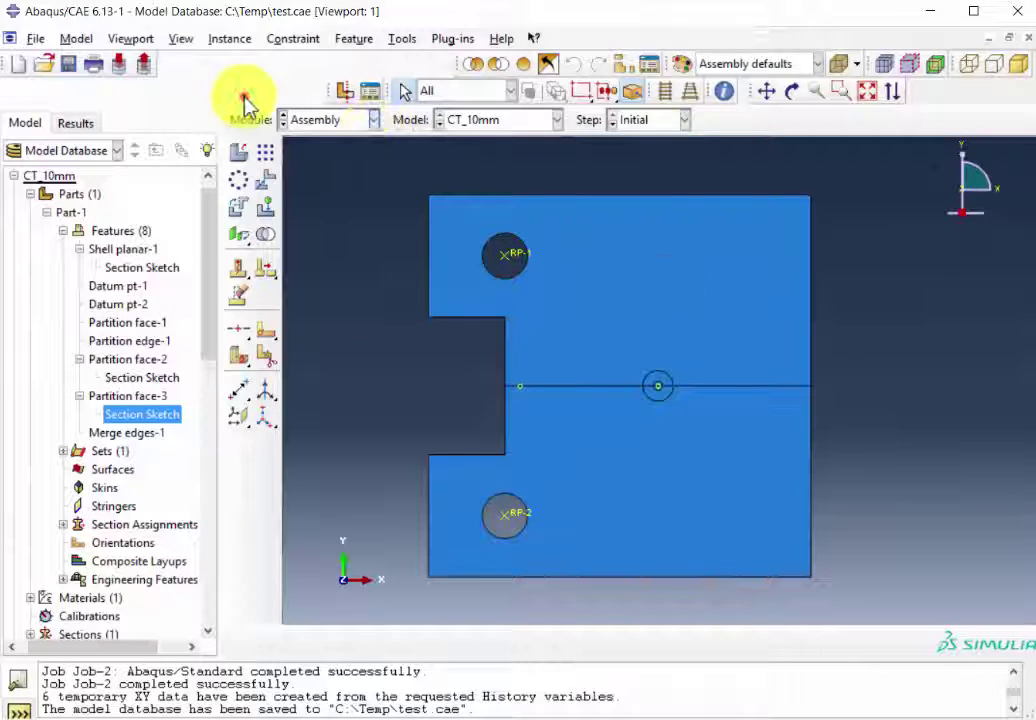
Switch to the Step module, review the incrementation type and increment size of Step-1, and close it without changes
{"action": "left_click", "coordinate": [365, 120]}
{"action": "left_click", "coordinate": [340, 195]}
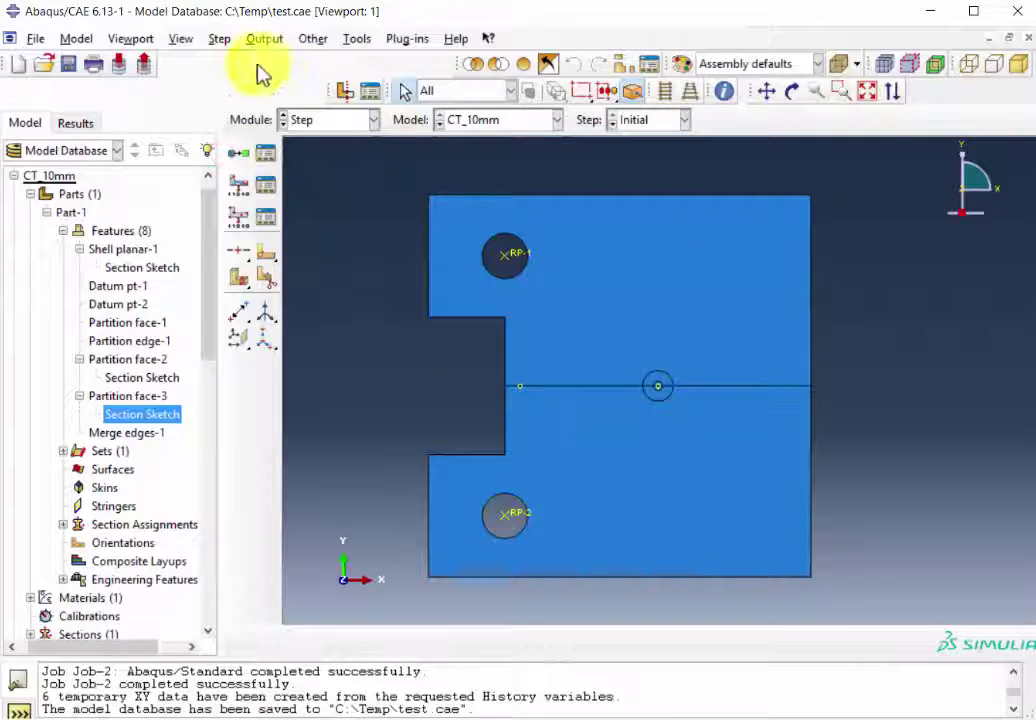
{"action": "left_click", "coordinate": [219, 38]}
{"action": "left_click", "coordinate": [247, 210]}
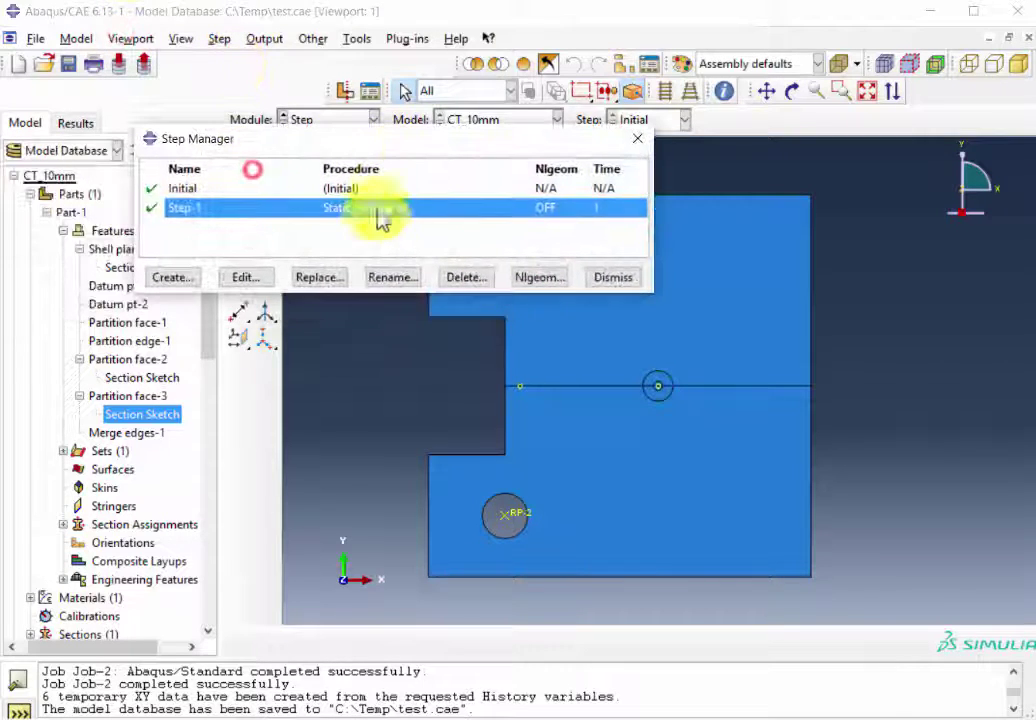
{"action": "double_click", "coordinate": [375, 209]}
{"action": "left_click", "coordinate": [245, 202]}
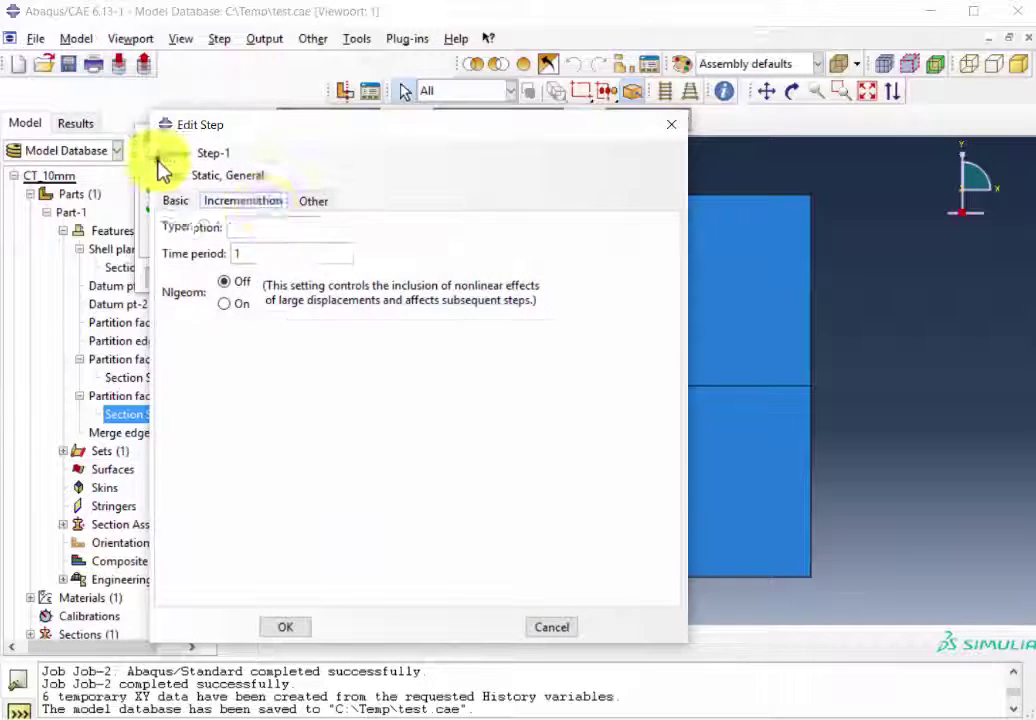
{"action": "left_click", "coordinate": [282, 225]}
{"action": "left_click_drag", "start_coordinate": [270, 300], "coordinate": [247, 300]}
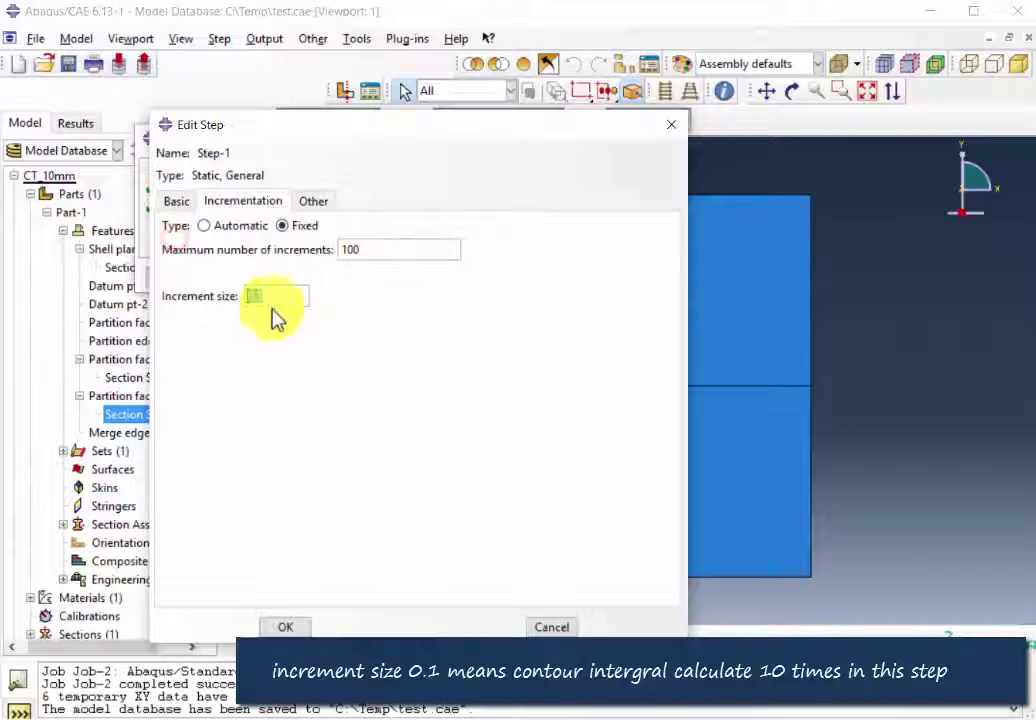
{"action": "left_click", "coordinate": [551, 627]}
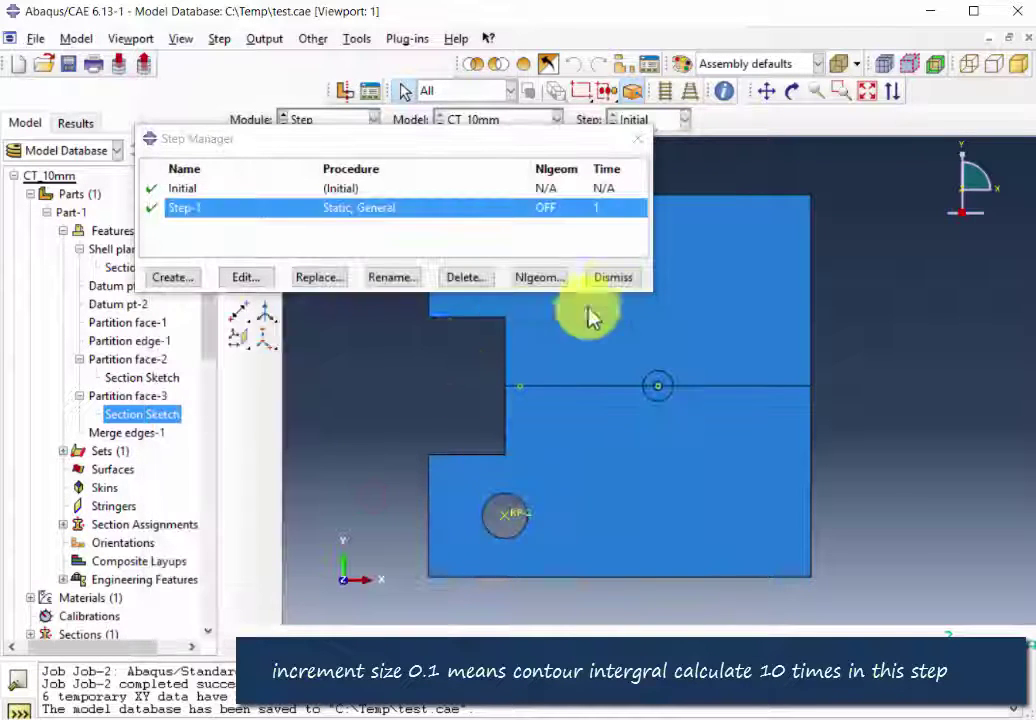
{"action": "key", "text": "Escape"}
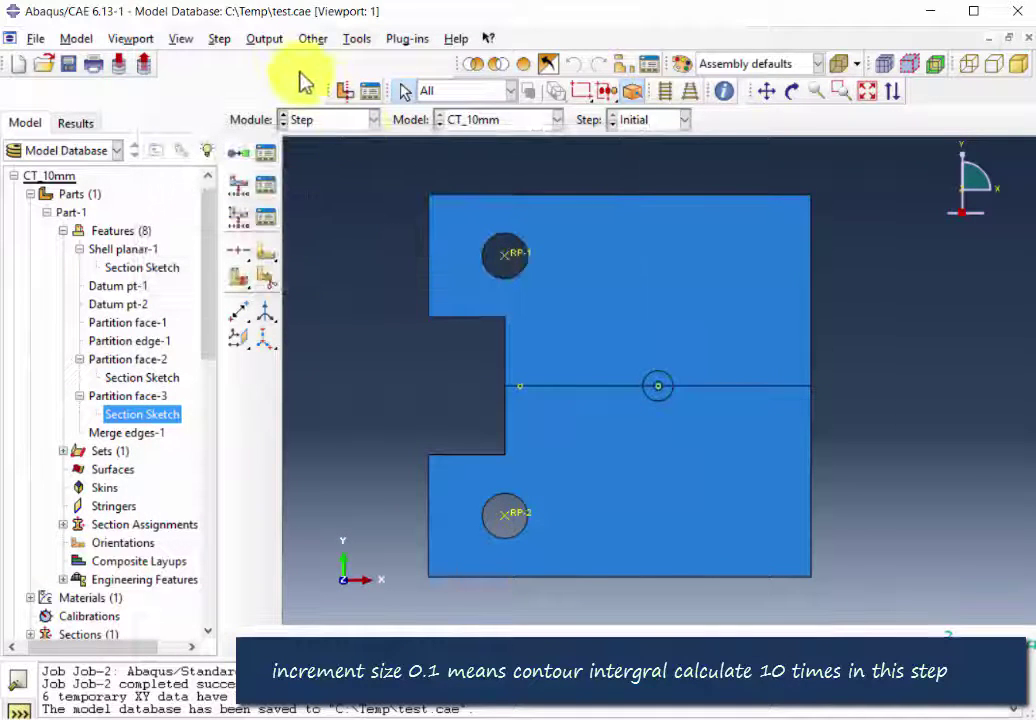
Switch to the Interaction module and open the list of constraints
{"action": "left_click", "coordinate": [372, 120]}
{"action": "left_click", "coordinate": [319, 213]}
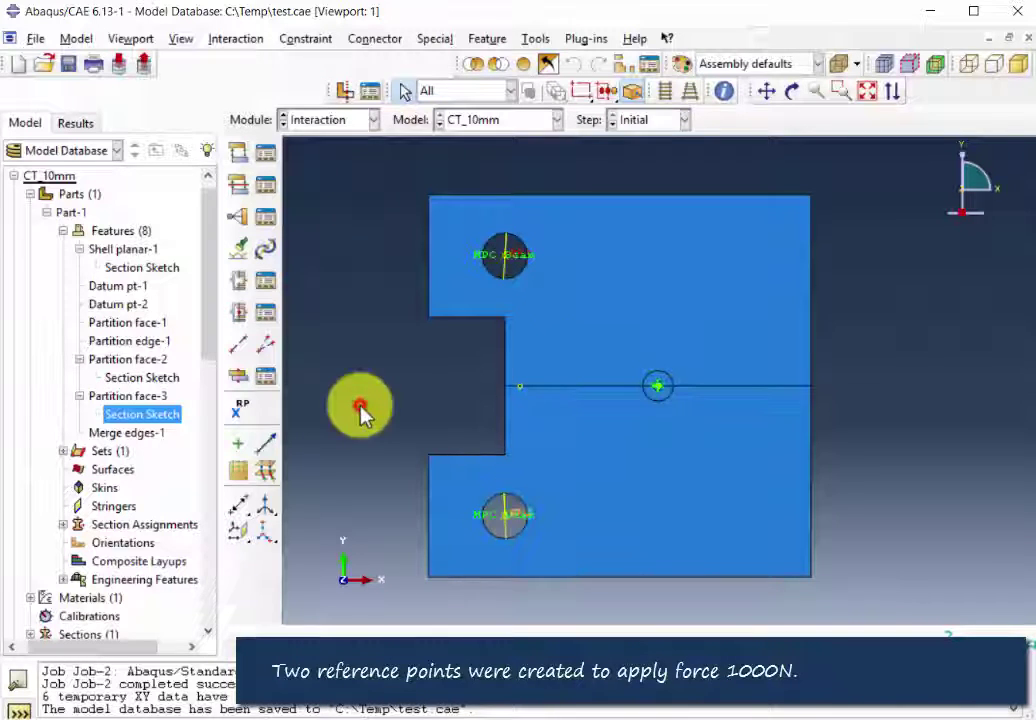
{"action": "left_click", "coordinate": [305, 38]}
{"action": "left_click", "coordinate": [320, 79]}
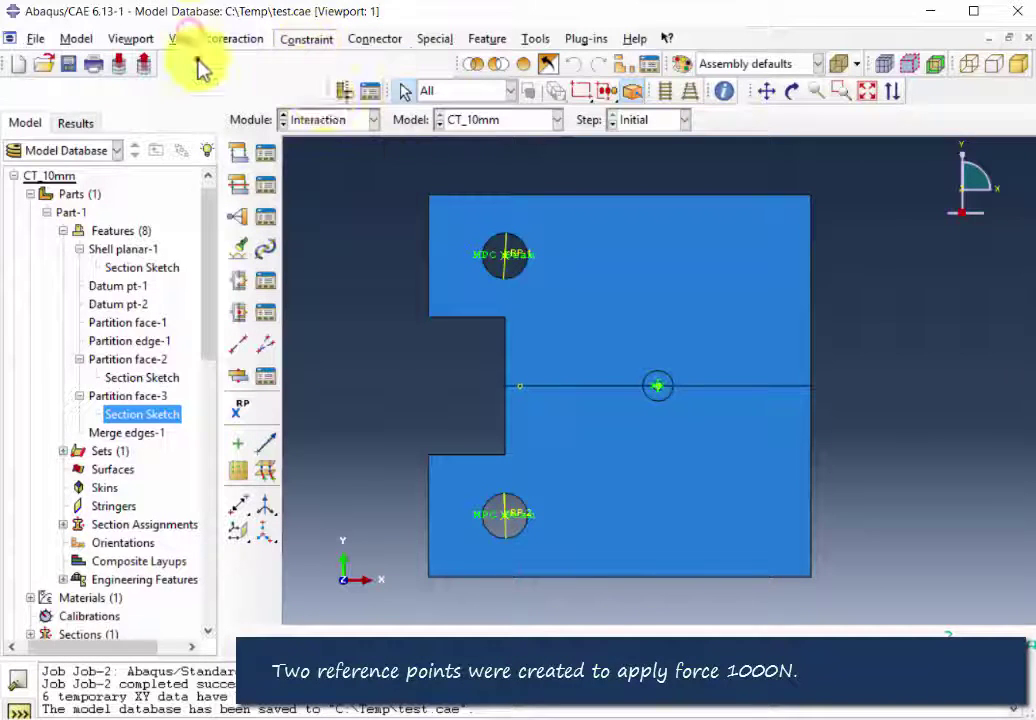
{"action": "left_click_drag", "start_coordinate": [132, 208], "coordinate": [948, 277]}
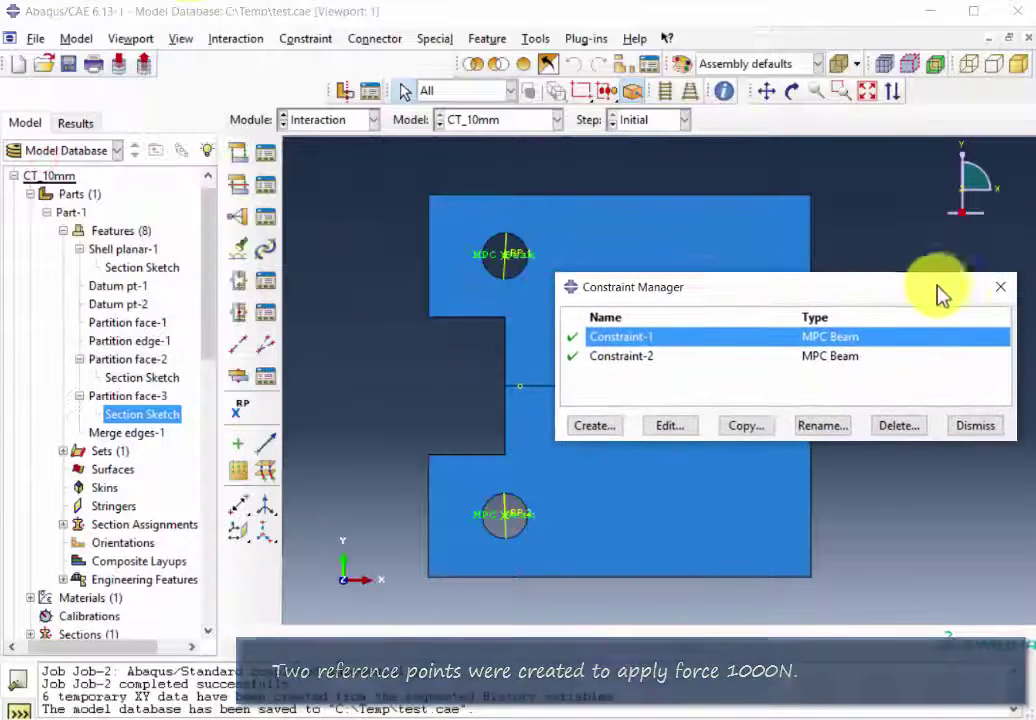
Review Constraint-1's control point, slave nodes and available MPC types at the upper loading hole, and close it without changes
{"action": "double_click", "coordinate": [830, 338]}
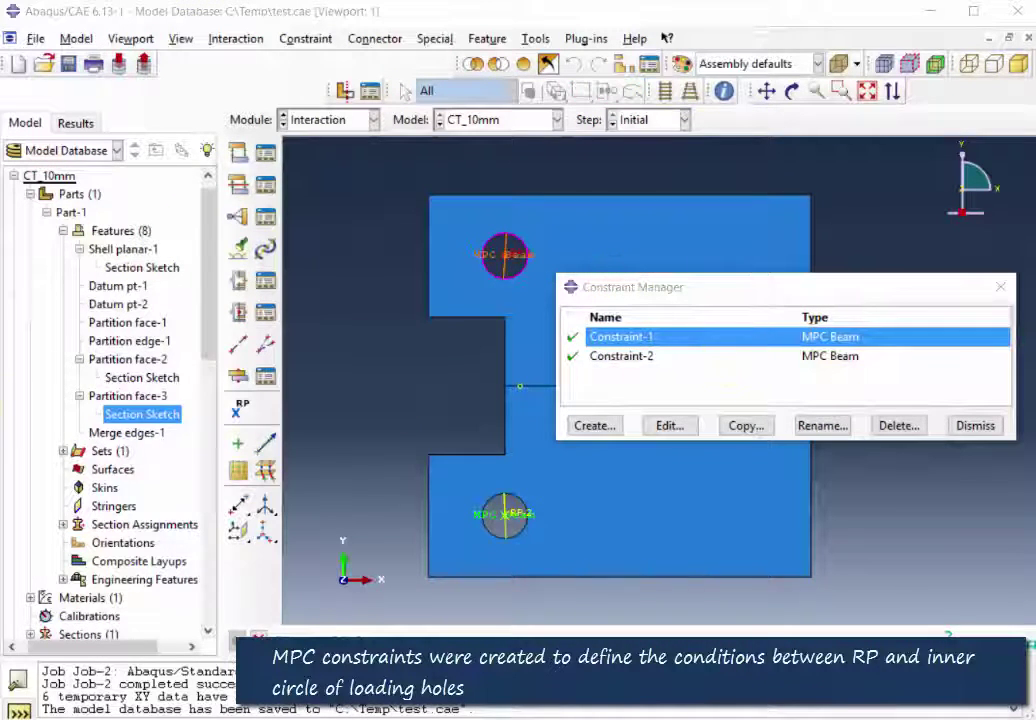
{"action": "left_click_drag", "start_coordinate": [432, 349], "coordinate": [394, 264]}
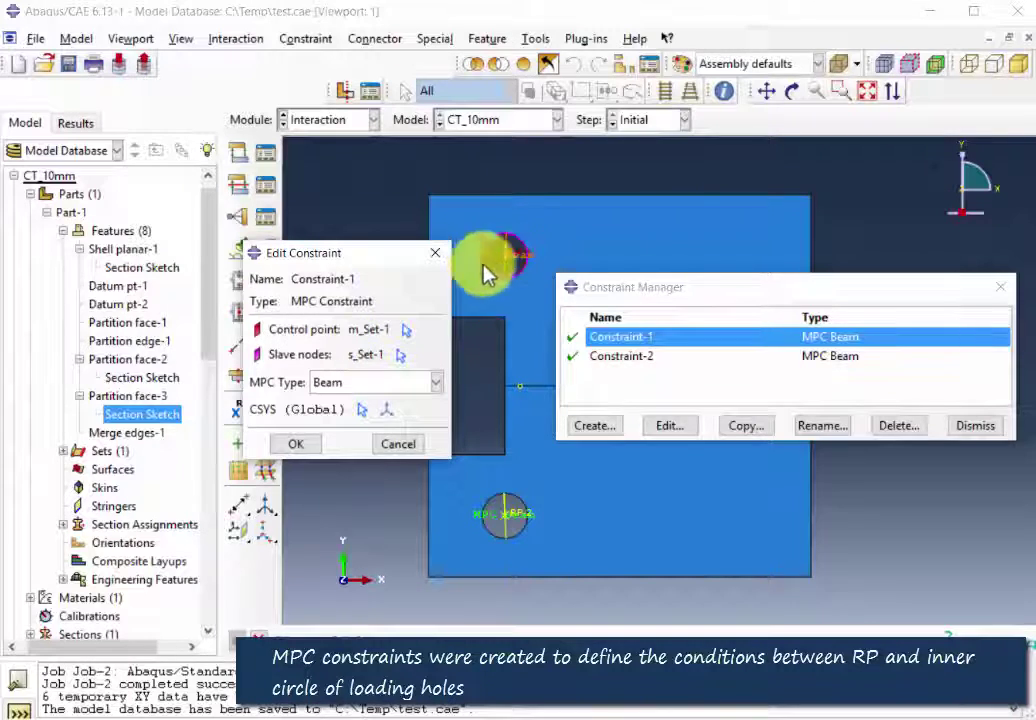
{"action": "left_click", "coordinate": [390, 383]}
{"action": "left_click", "coordinate": [338, 402]}
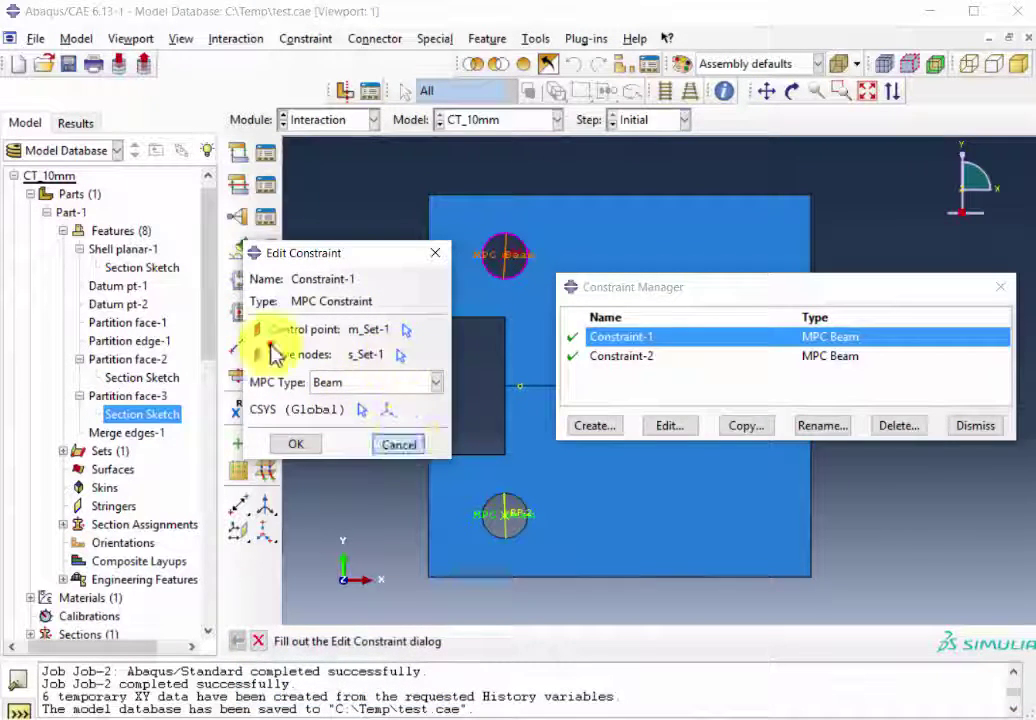
{"action": "left_click", "coordinate": [398, 444]}
Review the MPC settings of Constraint-2 at the lower loading hole, cancel without changes, and close the constraint list
{"action": "double_click", "coordinate": [622, 356]}
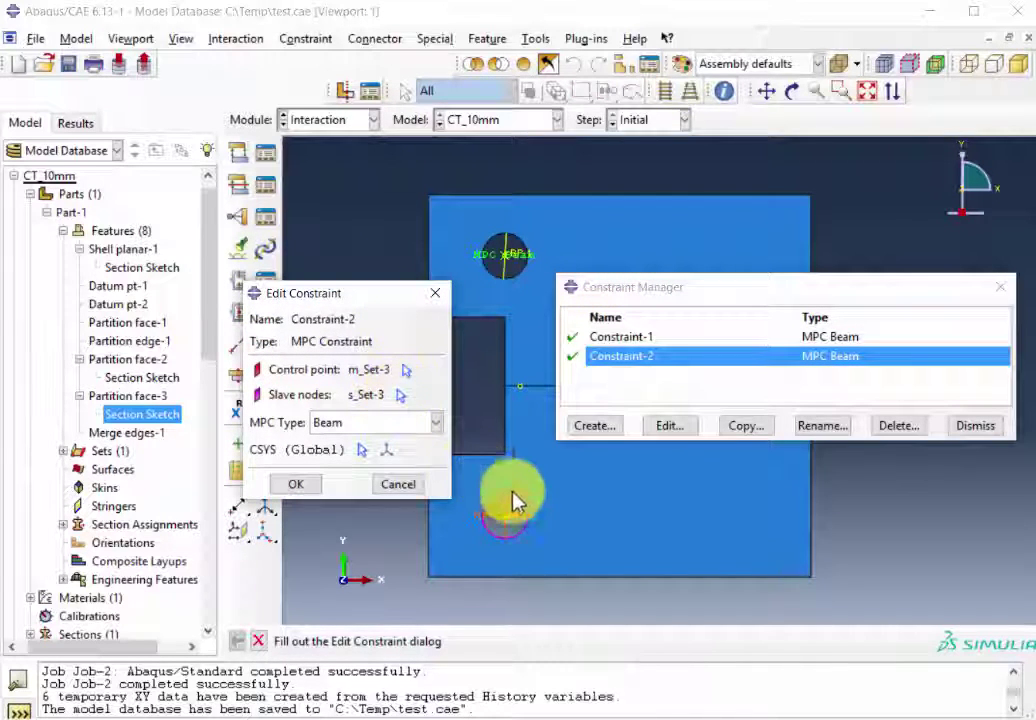
{"action": "left_click", "coordinate": [405, 486]}
{"action": "left_click", "coordinate": [968, 430]}
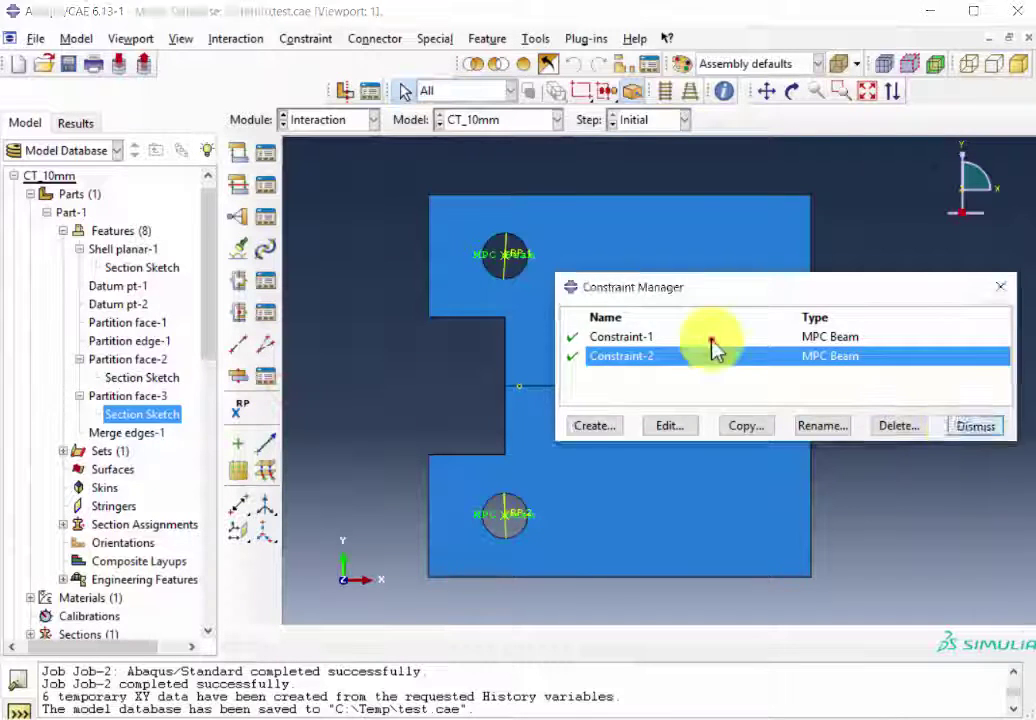
Start the crack seam assignment, examine the edge from the notch to the crack tip as the seam, and leave the command
{"action": "left_click", "coordinate": [436, 42]}
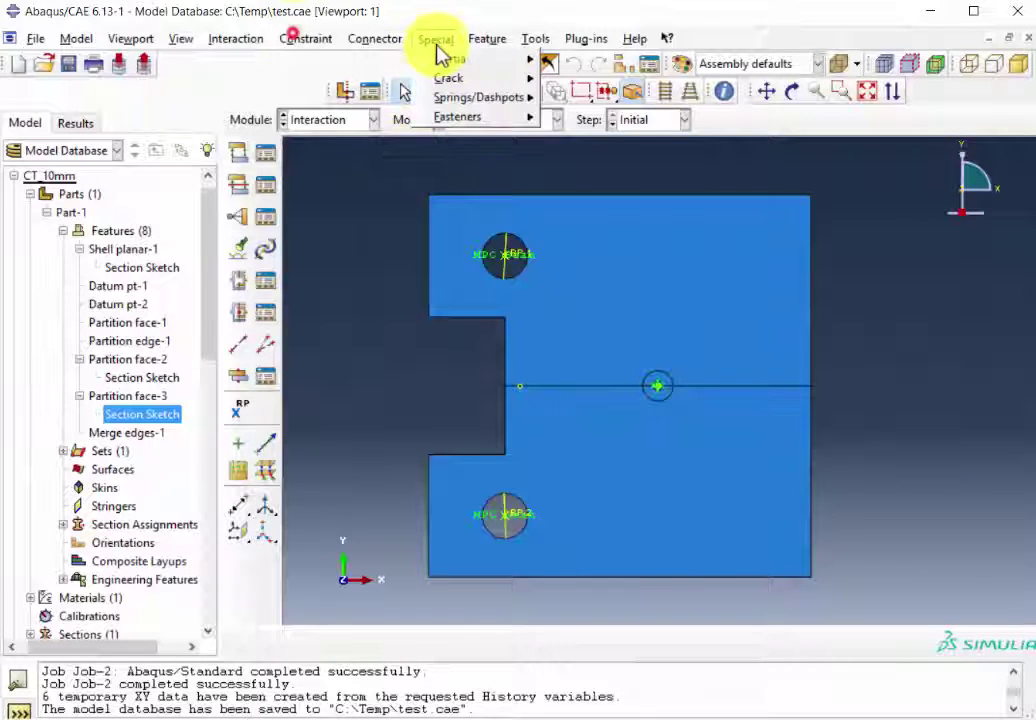
{"action": "mouse_move", "coordinate": [520, 80]}
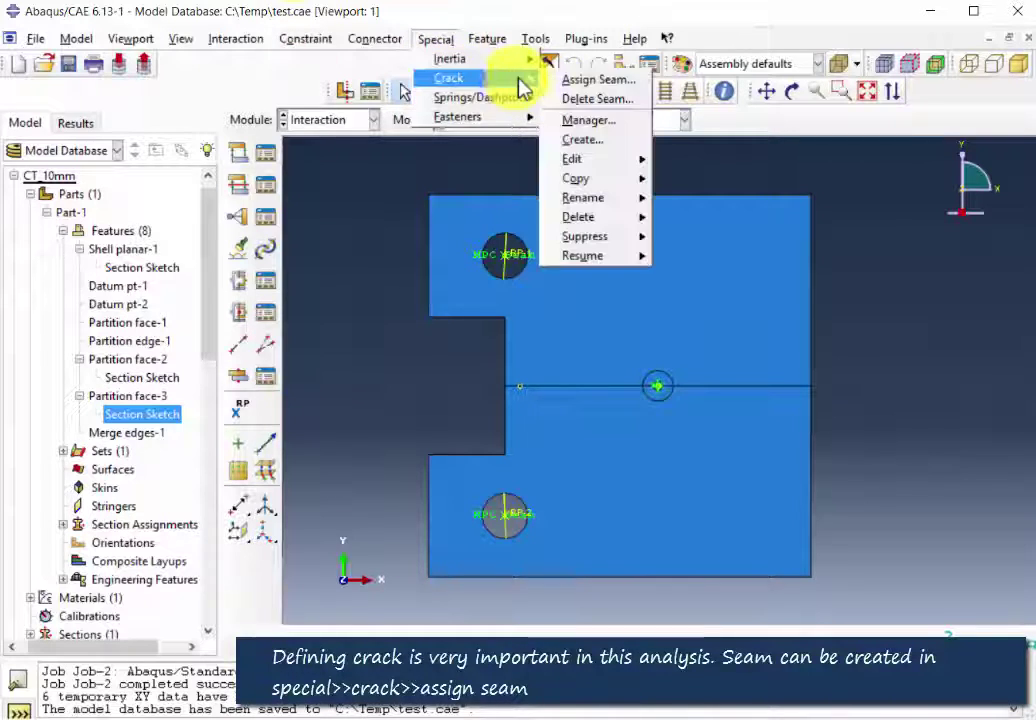
{"action": "left_click", "coordinate": [393, 60]}
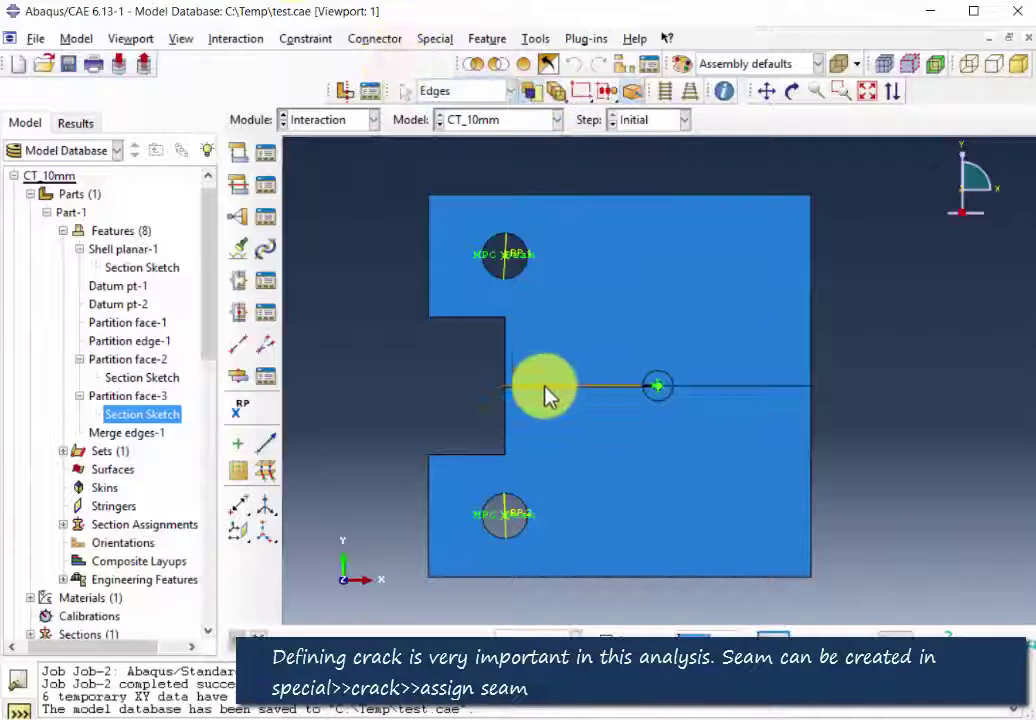
{"action": "scroll", "coordinate": [620, 407], "scroll_direction": "up", "scroll_amount": 5}
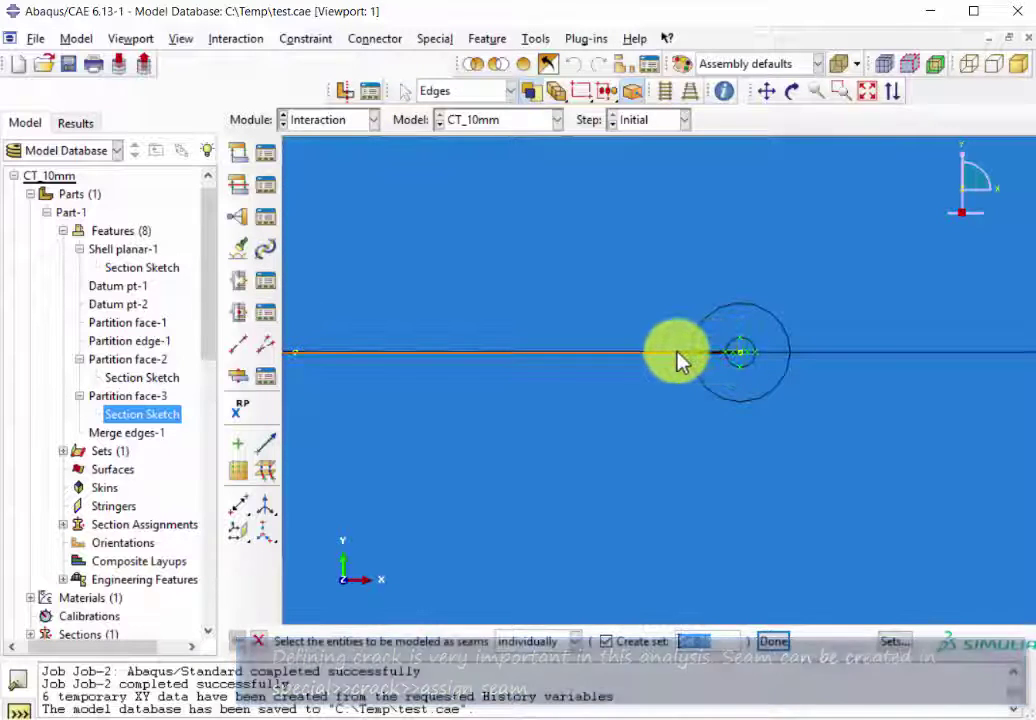
{"action": "scroll", "coordinate": [631, 412], "scroll_direction": "down", "scroll_amount": 5}
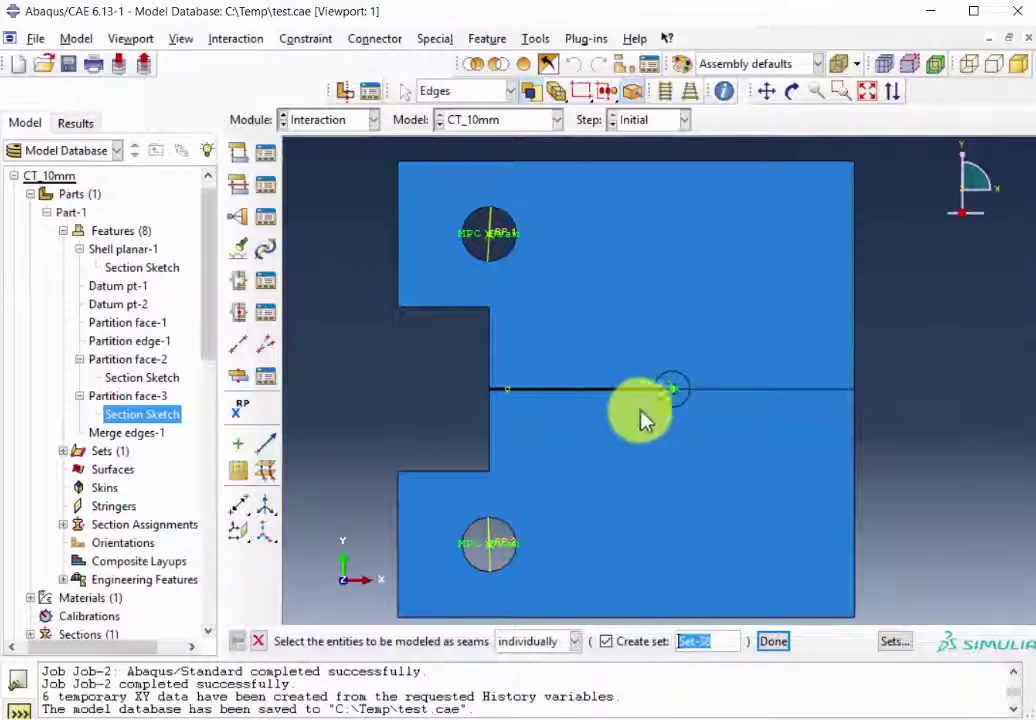
{"action": "left_click", "coordinate": [793, 641]}
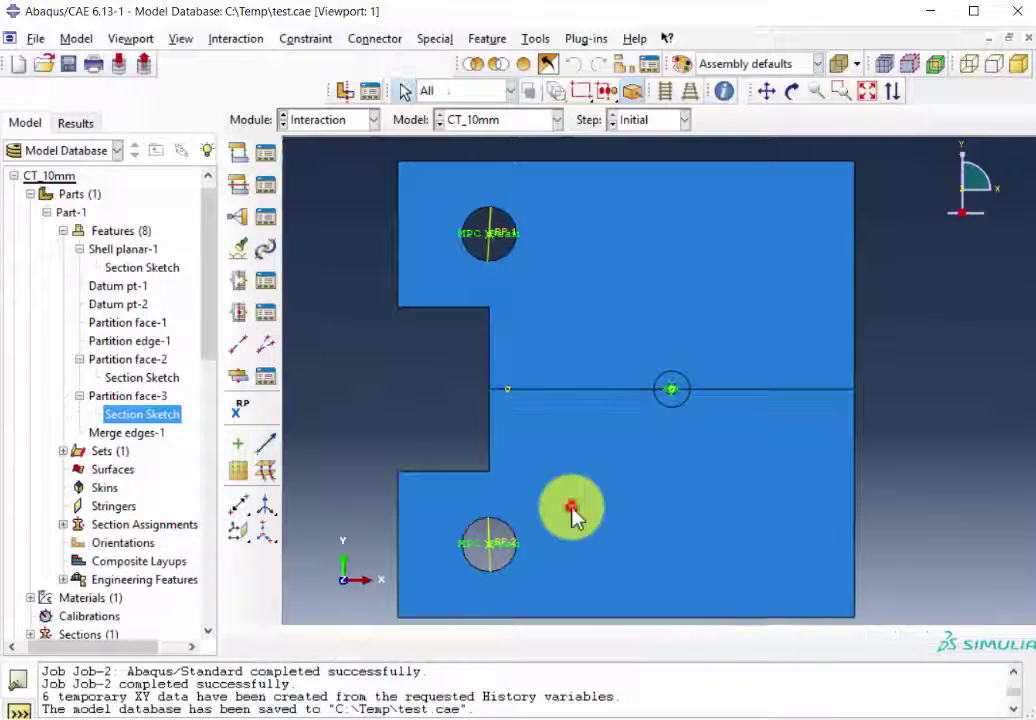
Open the contour integral crack Crack-1 for editing from the list of cracks
{"action": "left_click", "coordinate": [443, 42]}
{"action": "mouse_move", "coordinate": [462, 80]}
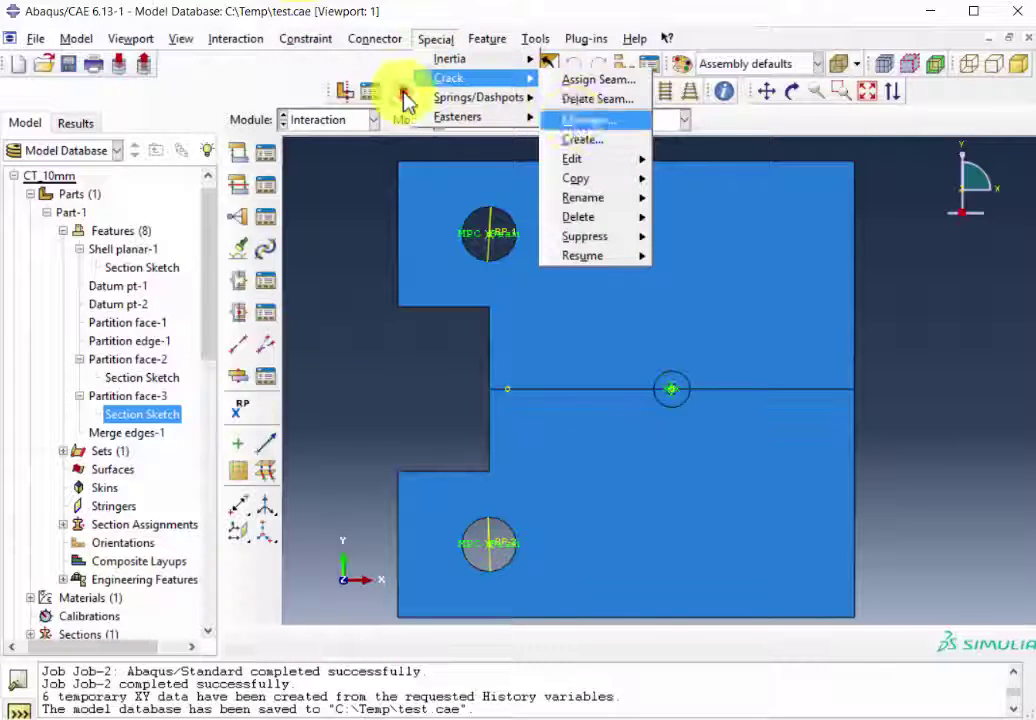
{"action": "key", "text": "Return"}
{"action": "left_click_drag", "start_coordinate": [114, 298], "coordinate": [517, 226]}
{"action": "double_click", "coordinate": [447, 271]}
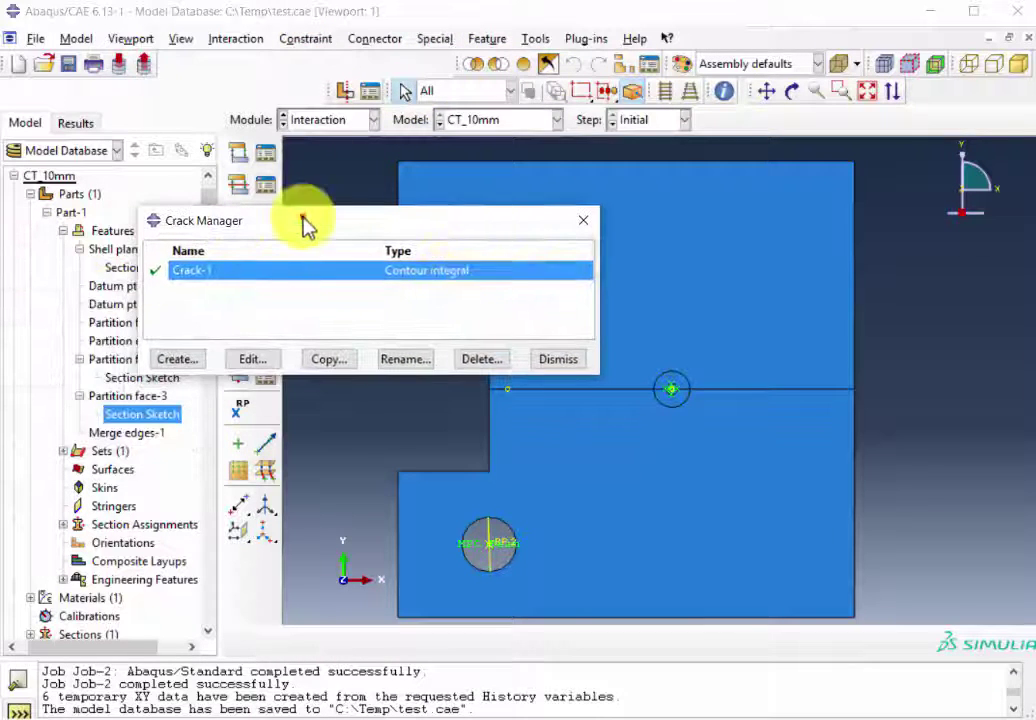
{"action": "left_click_drag", "start_coordinate": [405, 235], "coordinate": [398, 207]}
{"action": "scroll", "coordinate": [682, 402], "scroll_direction": "up", "scroll_amount": 5}
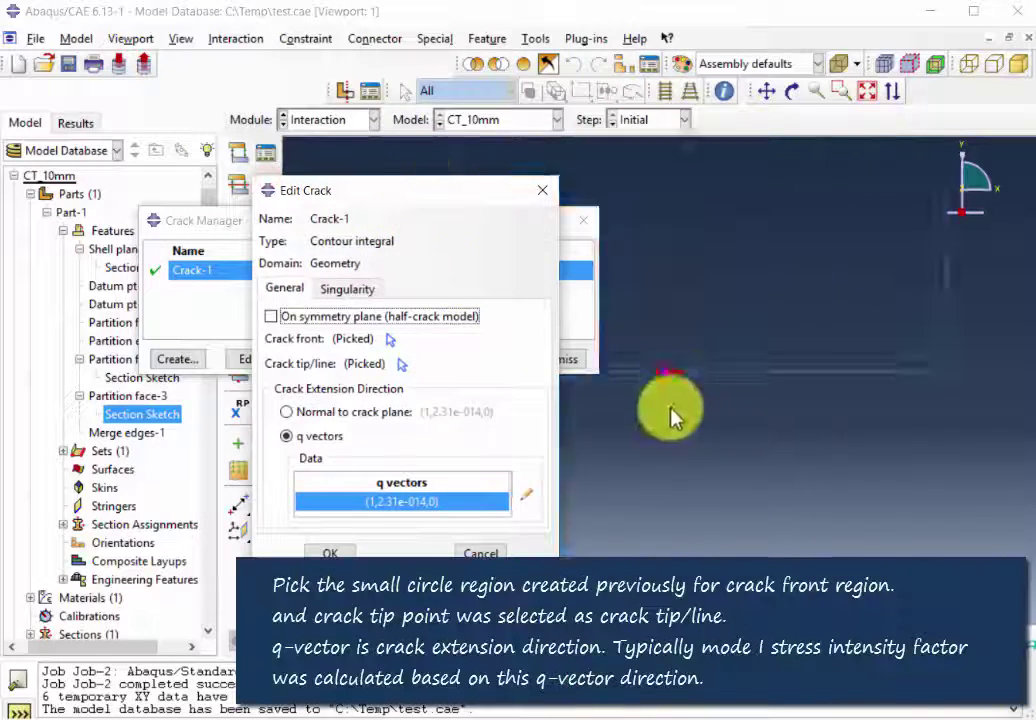
{"action": "scroll", "coordinate": [682, 390], "scroll_direction": "up", "scroll_amount": 1}
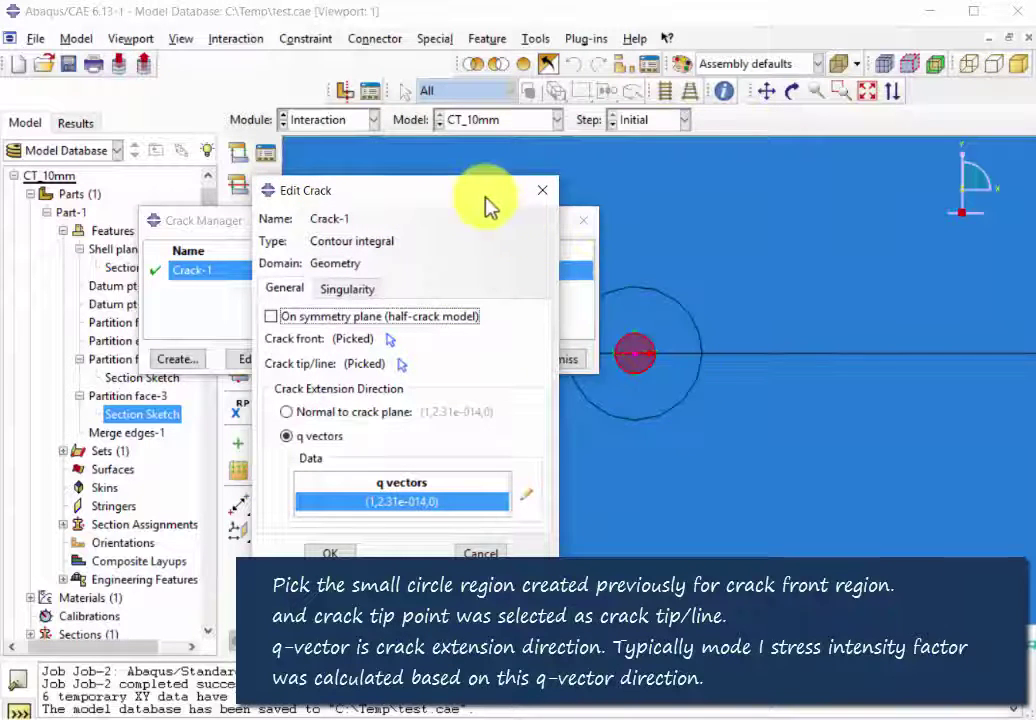
{"action": "left_click_drag", "start_coordinate": [487, 200], "coordinate": [448, 196]}
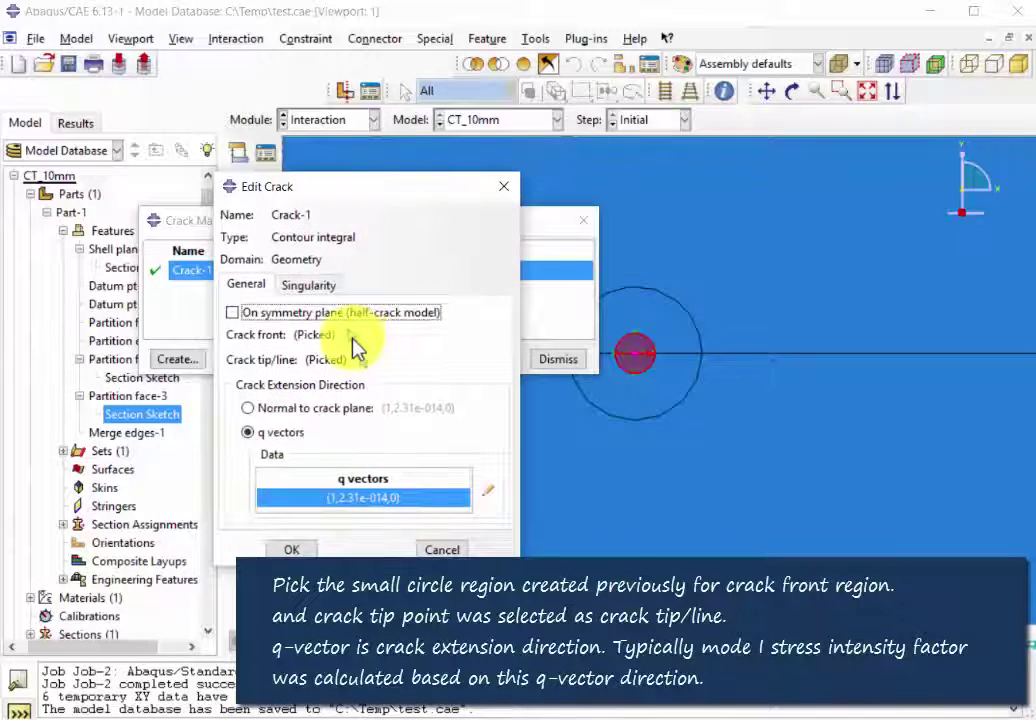
Pick the small circular region as Crack-1's crack front and the point at its centre as the crack tip
{"action": "left_click", "coordinate": [354, 338]}
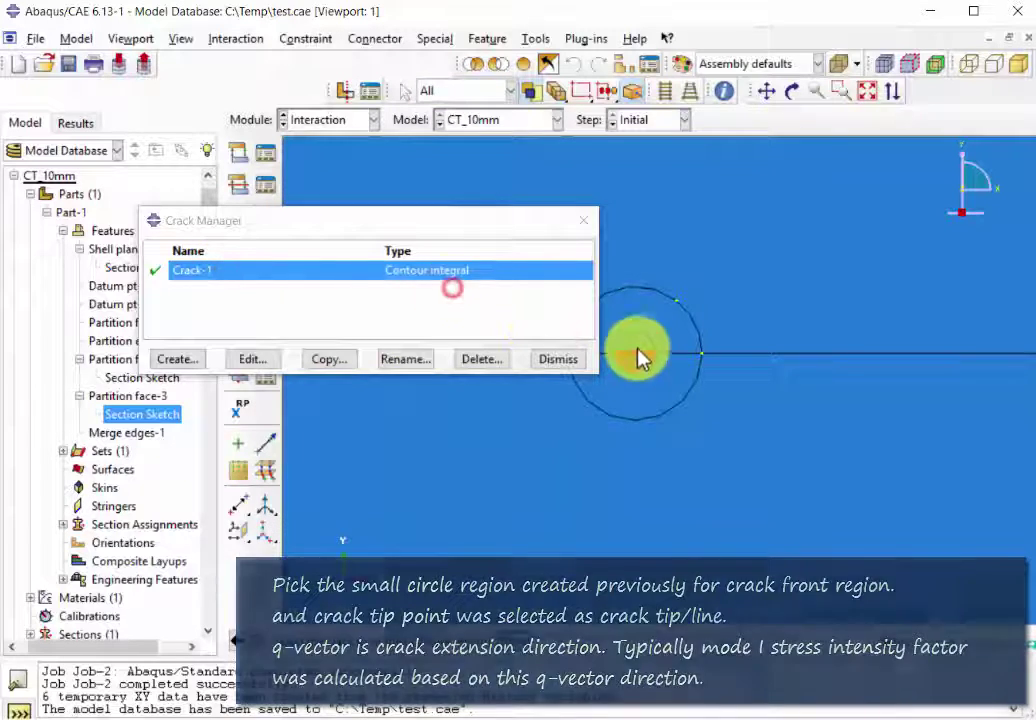
{"action": "left_click", "coordinate": [636, 360]}
{"action": "middle_click", "coordinate": [473, 418]}
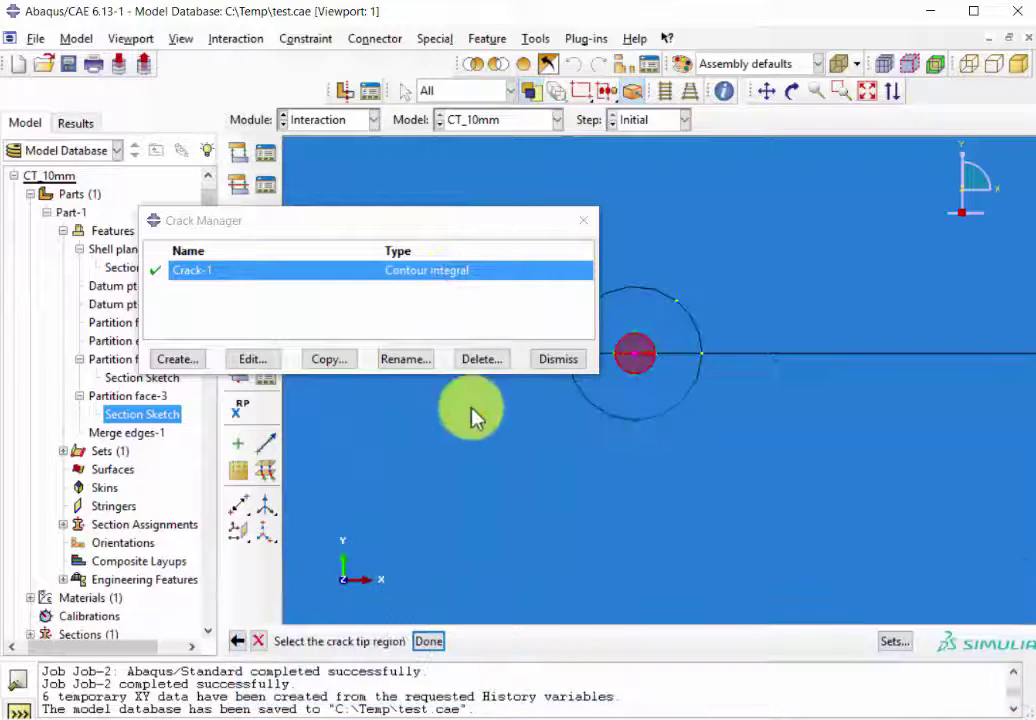
{"action": "middle_click", "coordinate": [450, 470]}
{"action": "left_click", "coordinate": [361, 356]}
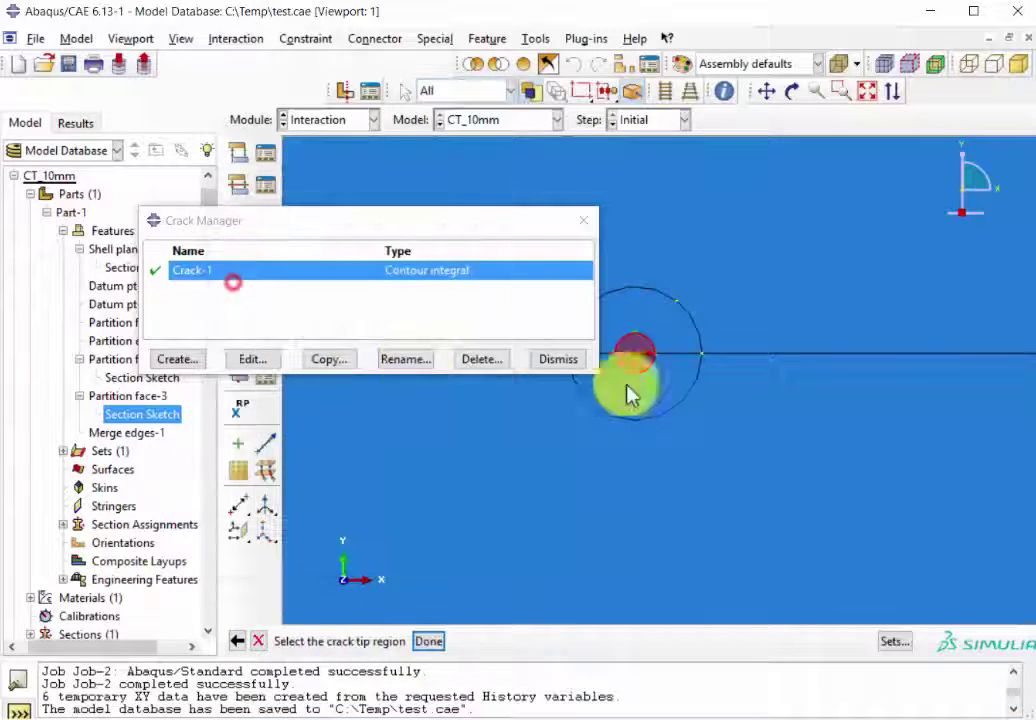
{"action": "left_click", "coordinate": [638, 362]}
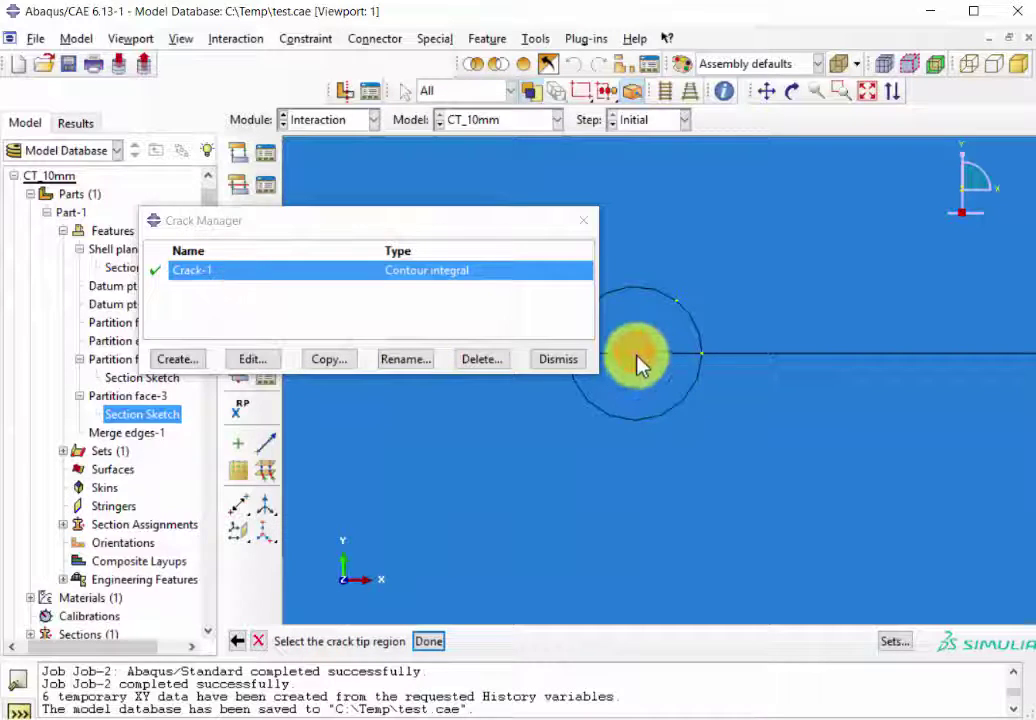
{"action": "middle_click", "coordinate": [604, 432]}
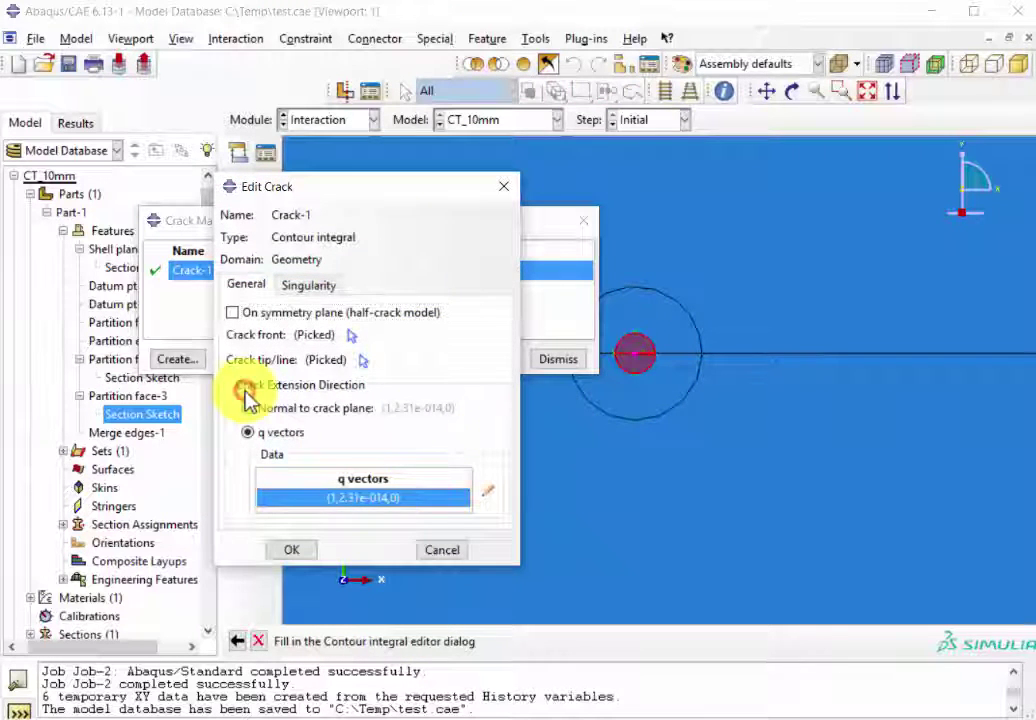
Define Crack-1's q vector from the crack tip to the small circle's point ahead of it along the crack line
{"action": "left_click", "coordinate": [492, 502]}
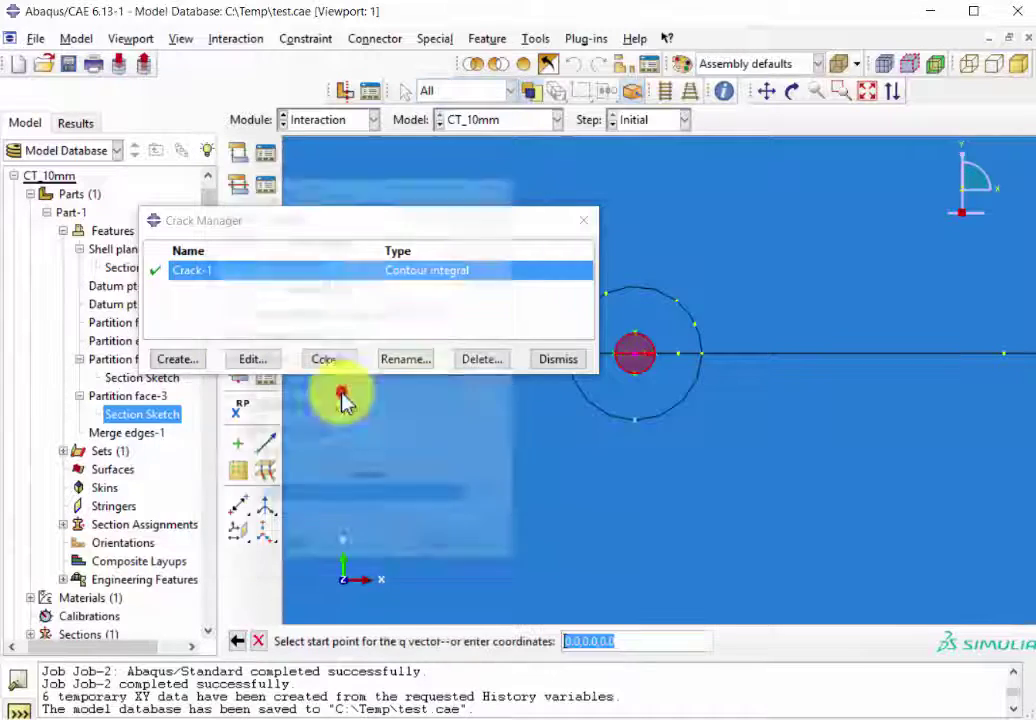
{"action": "left_click", "coordinate": [638, 362]}
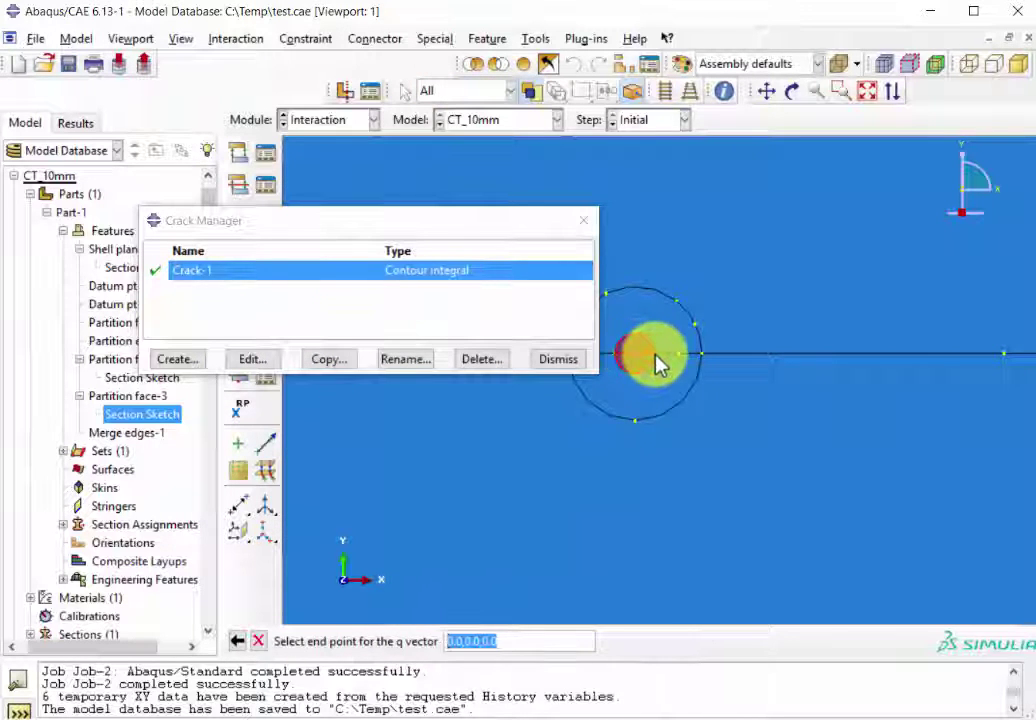
{"action": "left_click", "coordinate": [660, 356]}
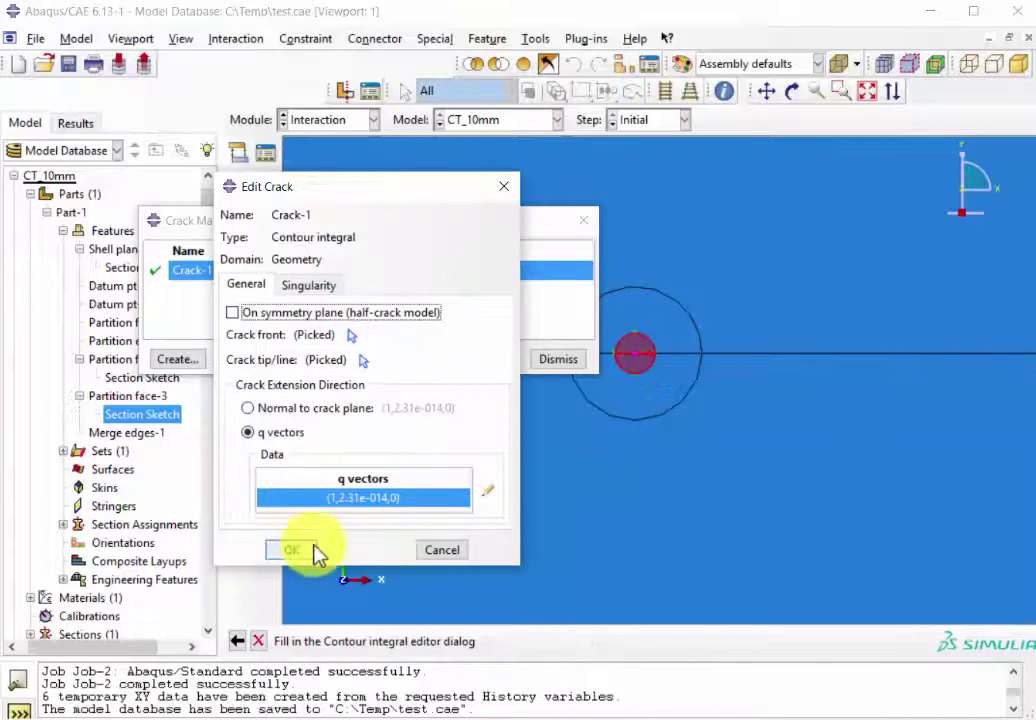
Set Crack-1's degenerate element control to Collapsed element side, single node, accept the crack definition, and close the crack list
{"action": "left_click", "coordinate": [308, 285]}
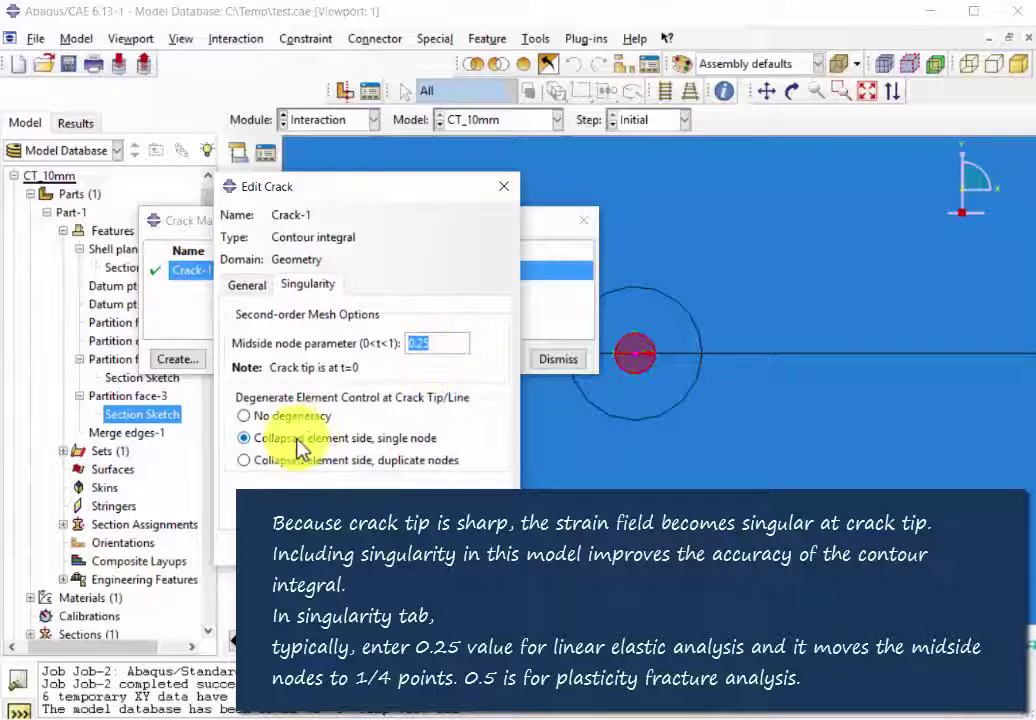
{"action": "left_click", "coordinate": [281, 462]}
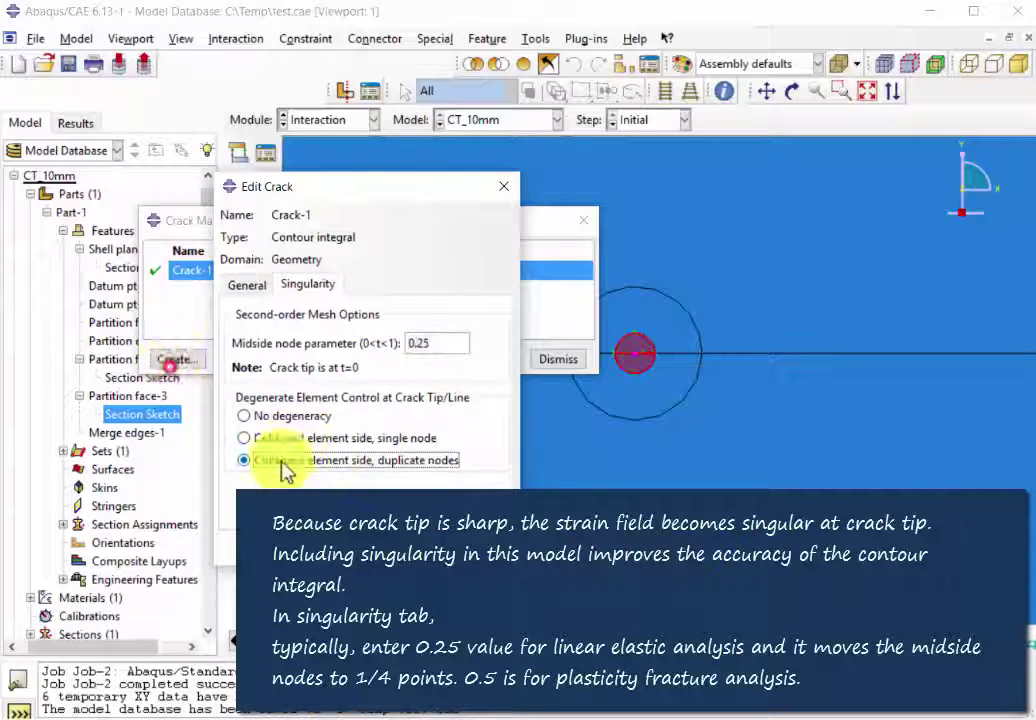
{"action": "left_click", "coordinate": [279, 439]}
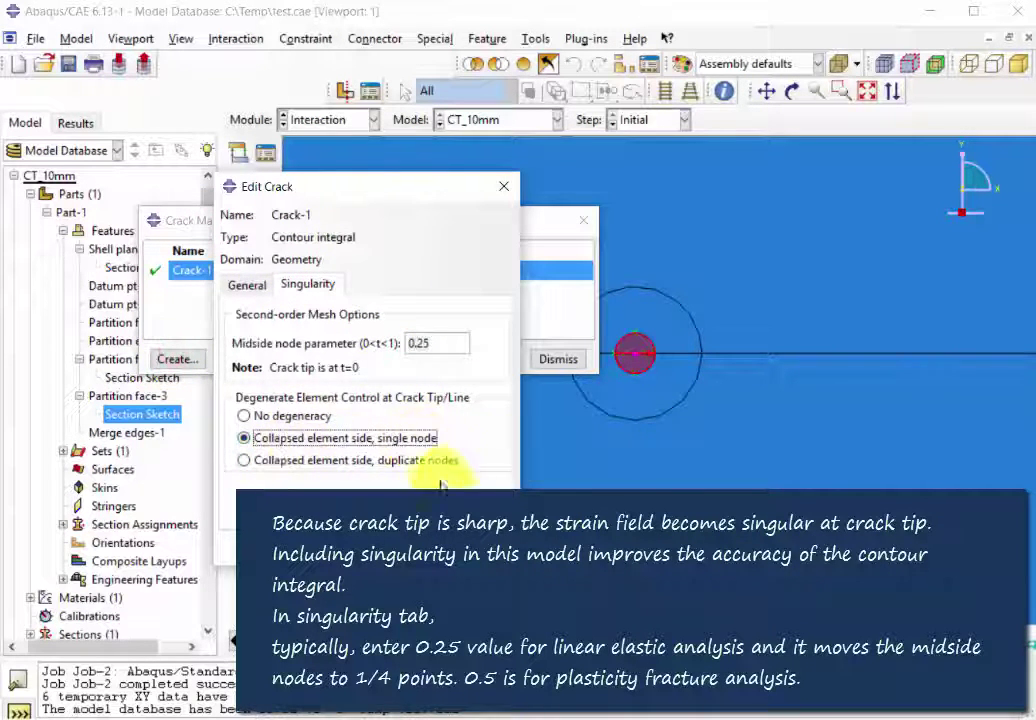
{"action": "left_click", "coordinate": [300, 543]}
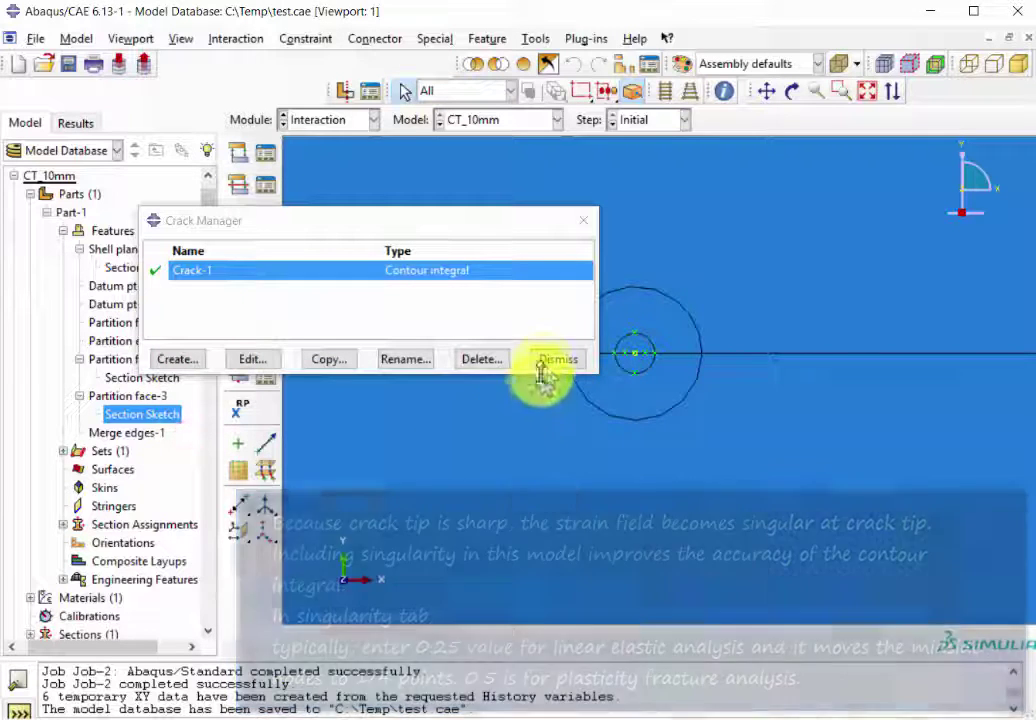
{"action": "left_click", "coordinate": [545, 363]}
{"action": "left_click", "coordinate": [559, 359]}
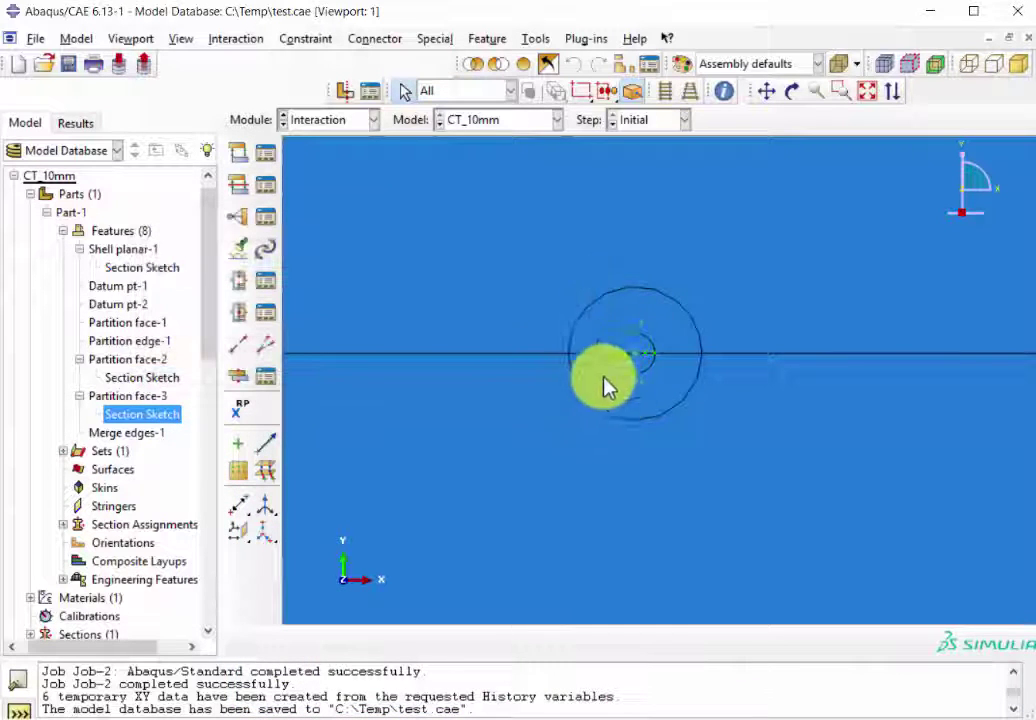
Switch to the Load module
{"action": "left_click", "coordinate": [437, 40]}
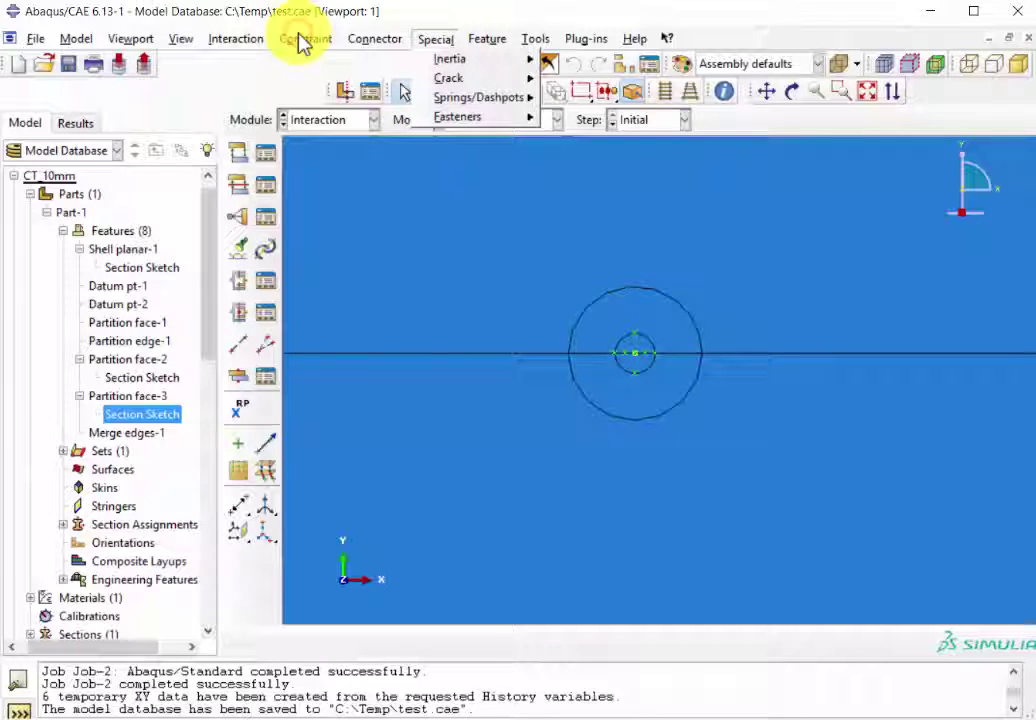
{"action": "left_click", "coordinate": [510, 268]}
{"action": "left_click", "coordinate": [320, 119]}
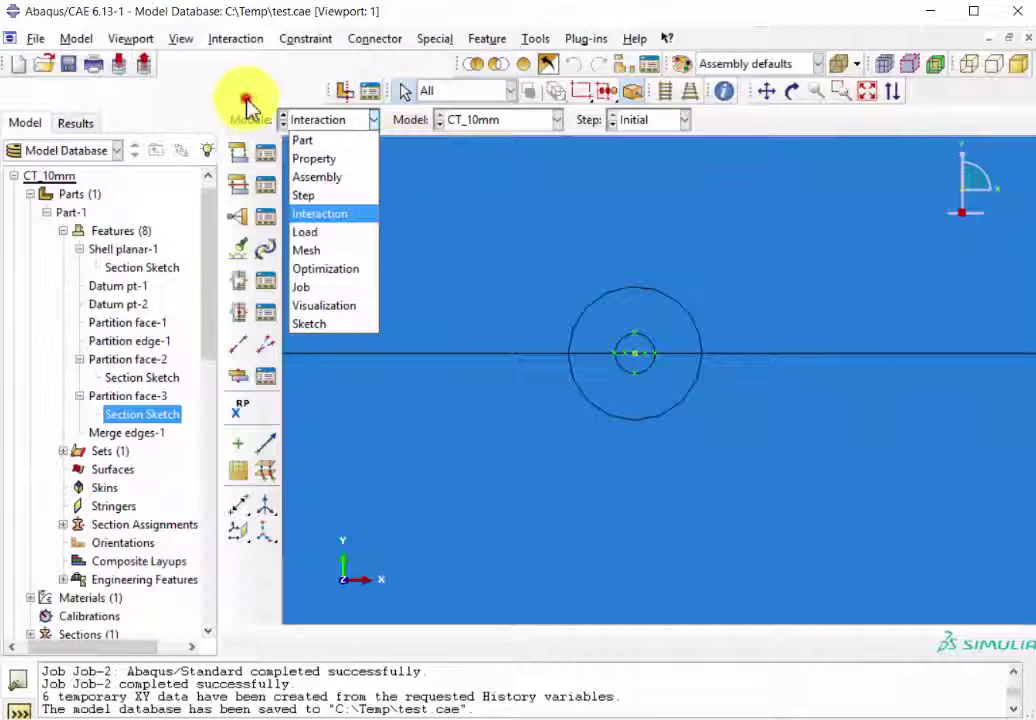
{"action": "left_click", "coordinate": [352, 231]}
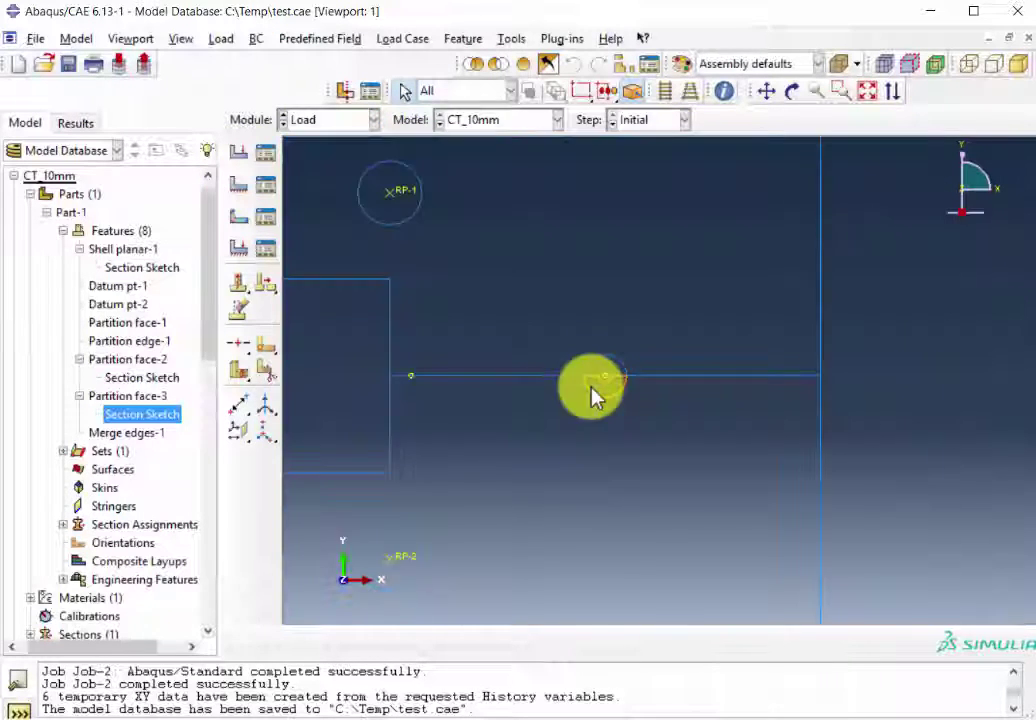
Open the load list and review the concentrated force components of Load-1 without changing them
{"action": "left_click", "coordinate": [221, 38]}
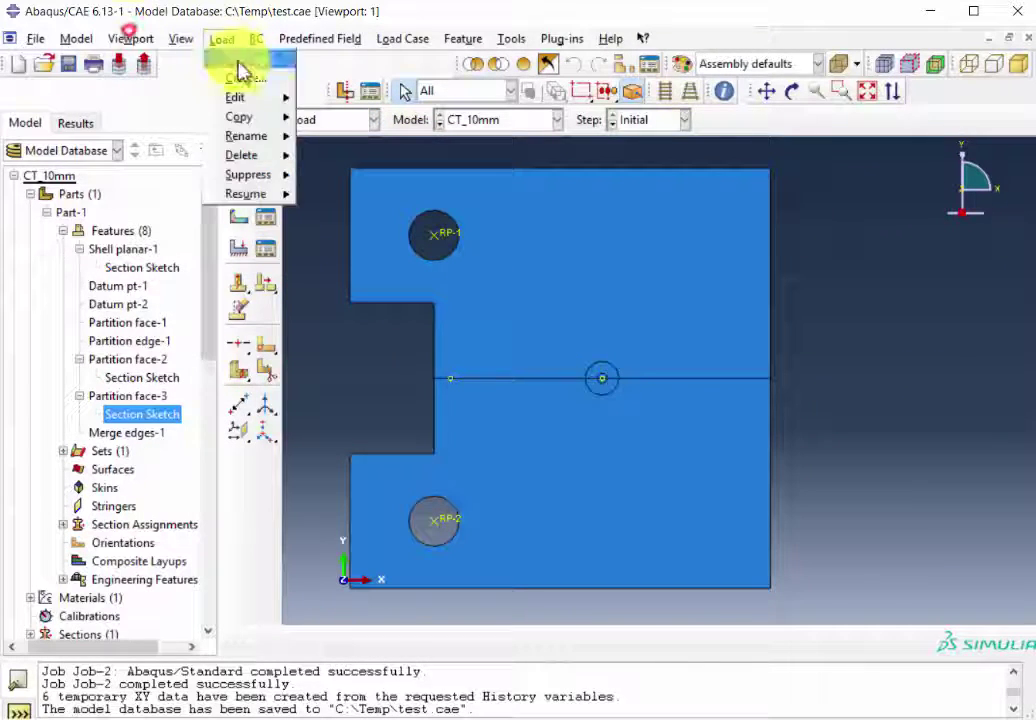
{"action": "left_click", "coordinate": [240, 74]}
{"action": "left_click_drag", "start_coordinate": [46, 111], "coordinate": [860, 245]}
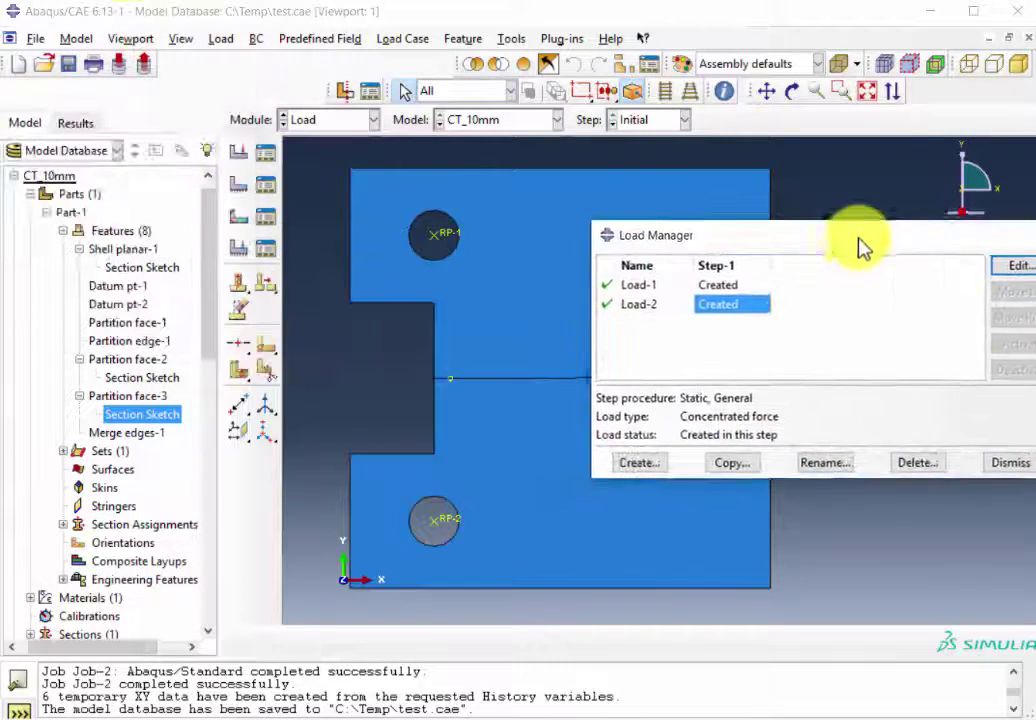
{"action": "left_click", "coordinate": [538, 232]}
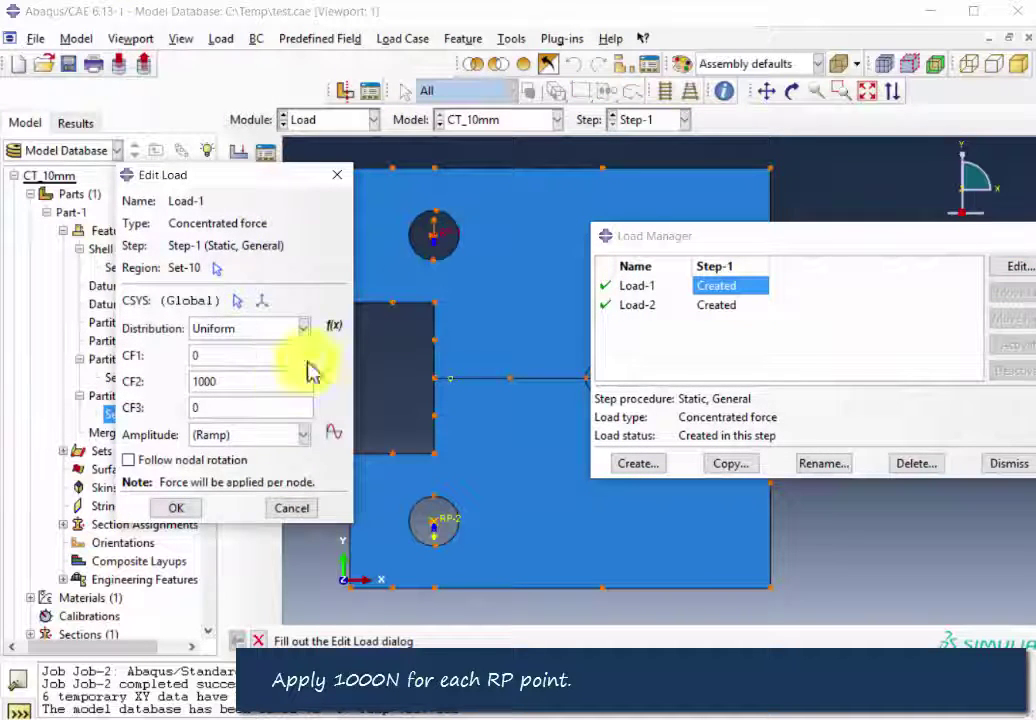
{"action": "double_click", "coordinate": [263, 390]}
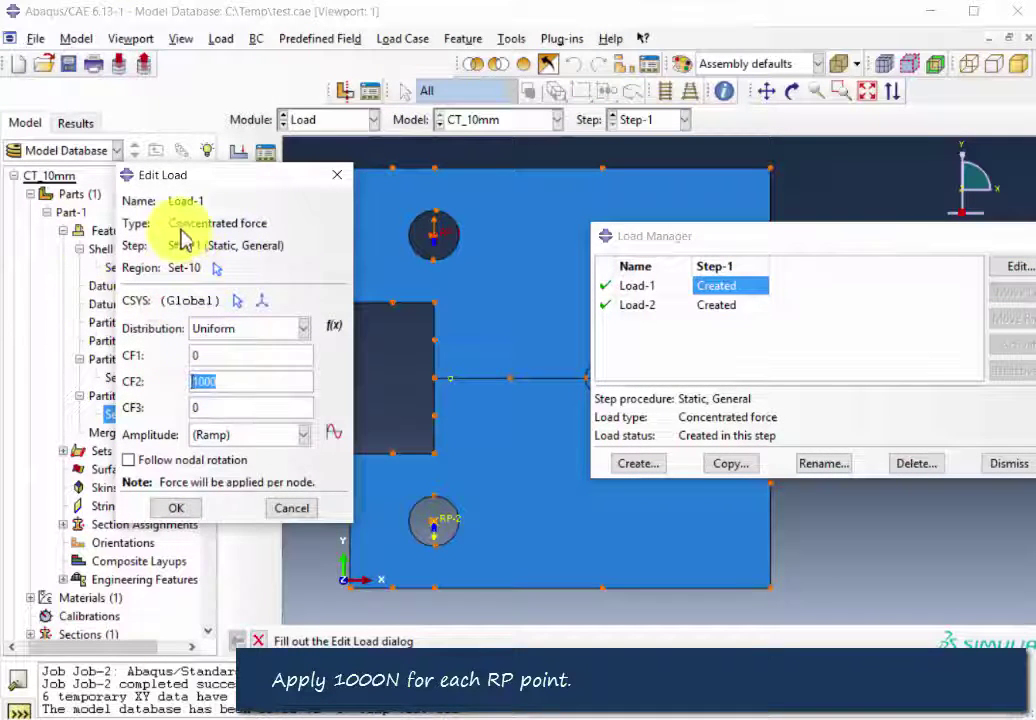
{"action": "left_click", "coordinate": [292, 507]}
Review the concentrated force components of Load-2 without changing them, and close the load list
{"action": "double_click", "coordinate": [716, 305]}
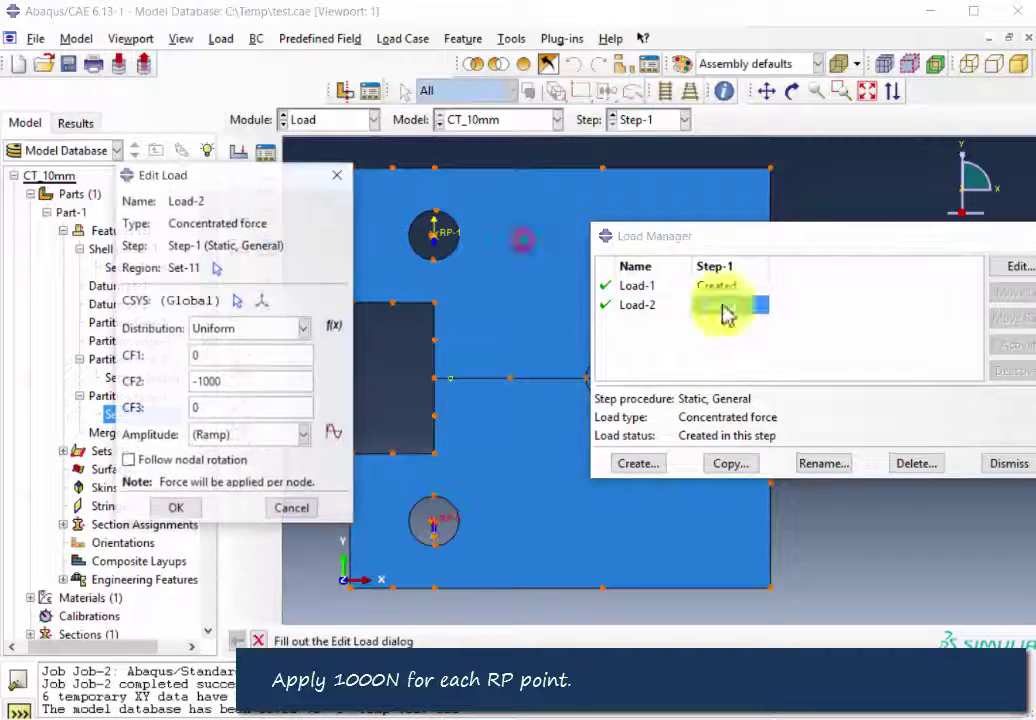
{"action": "left_click", "coordinate": [278, 510]}
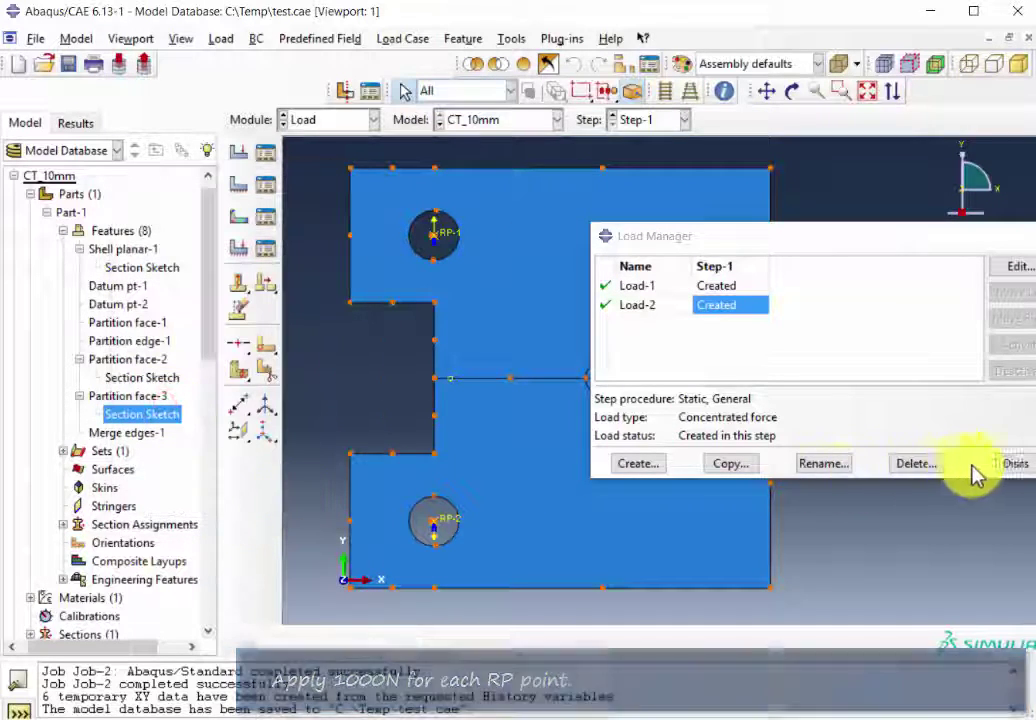
{"action": "left_click", "coordinate": [1000, 465]}
Switch to the Mesh module and examine the element pattern around the crack tip
{"action": "left_click", "coordinate": [300, 119]}
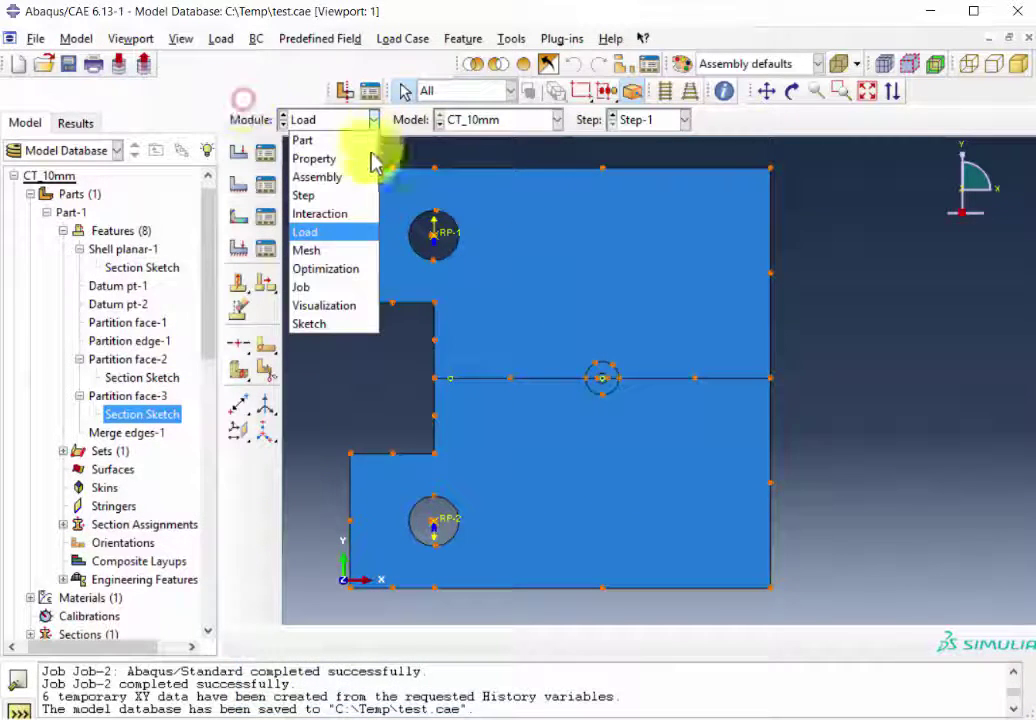
{"action": "left_click", "coordinate": [349, 250]}
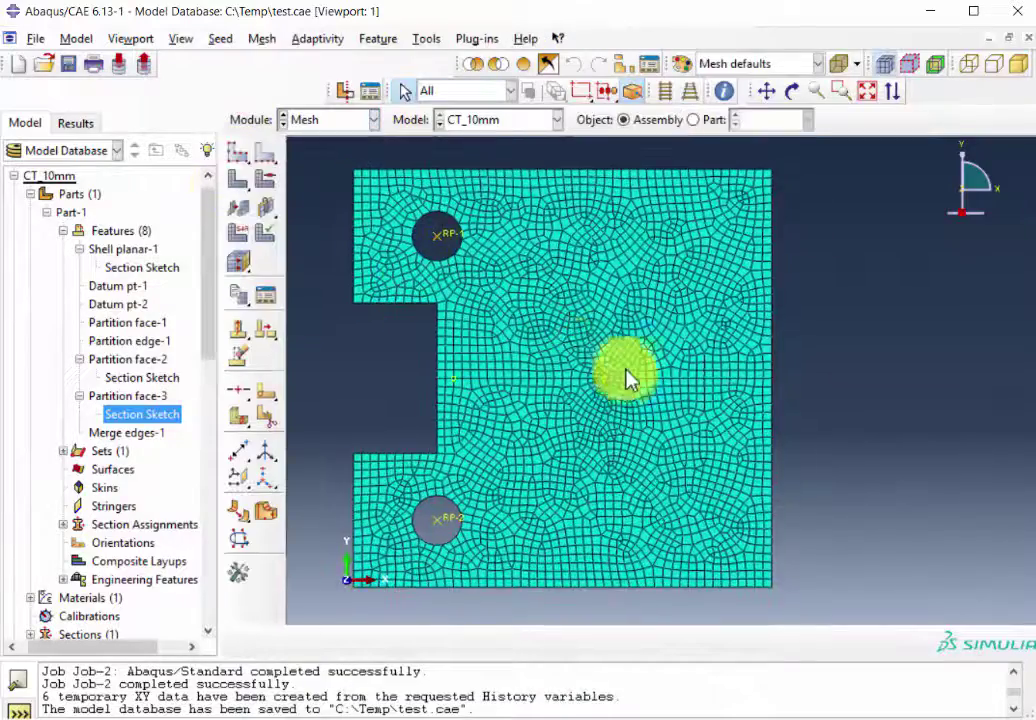
{"action": "scroll", "coordinate": [614, 388], "scroll_direction": "down", "scroll_amount": 4}
{"action": "scroll", "coordinate": [573, 386], "scroll_direction": "down", "scroll_amount": 3}
{"action": "scroll", "coordinate": [573, 386], "scroll_direction": "up", "scroll_amount": 2}
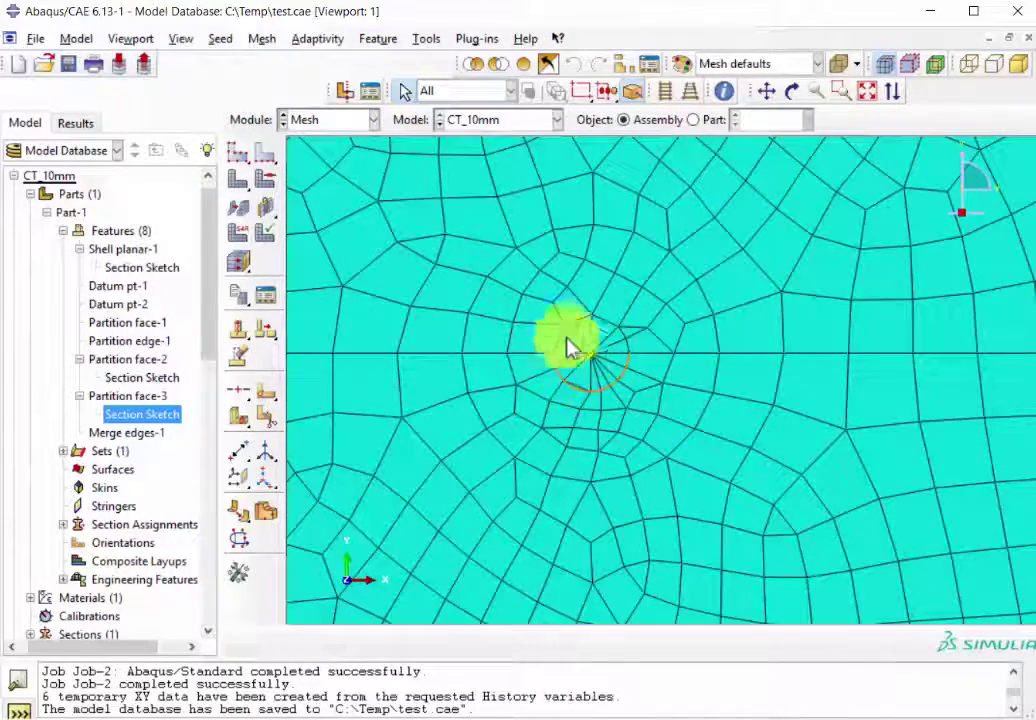
Start local edge seeding to inspect the existing seeds on the two circles around the crack tip
{"action": "left_click", "coordinate": [220, 40]}
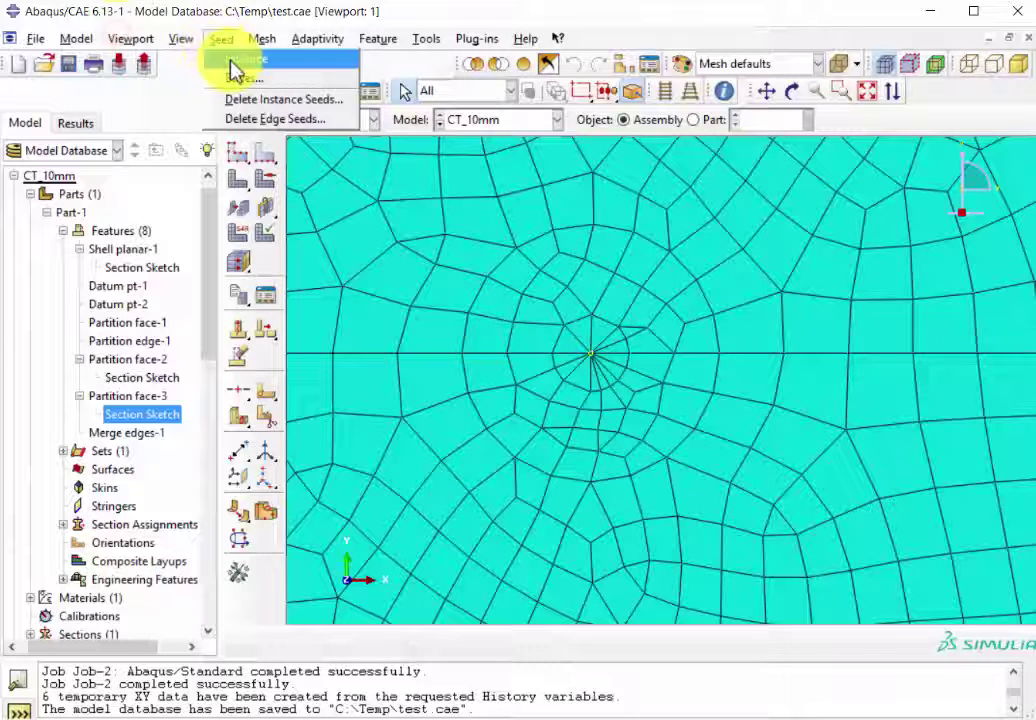
{"action": "left_click", "coordinate": [245, 79]}
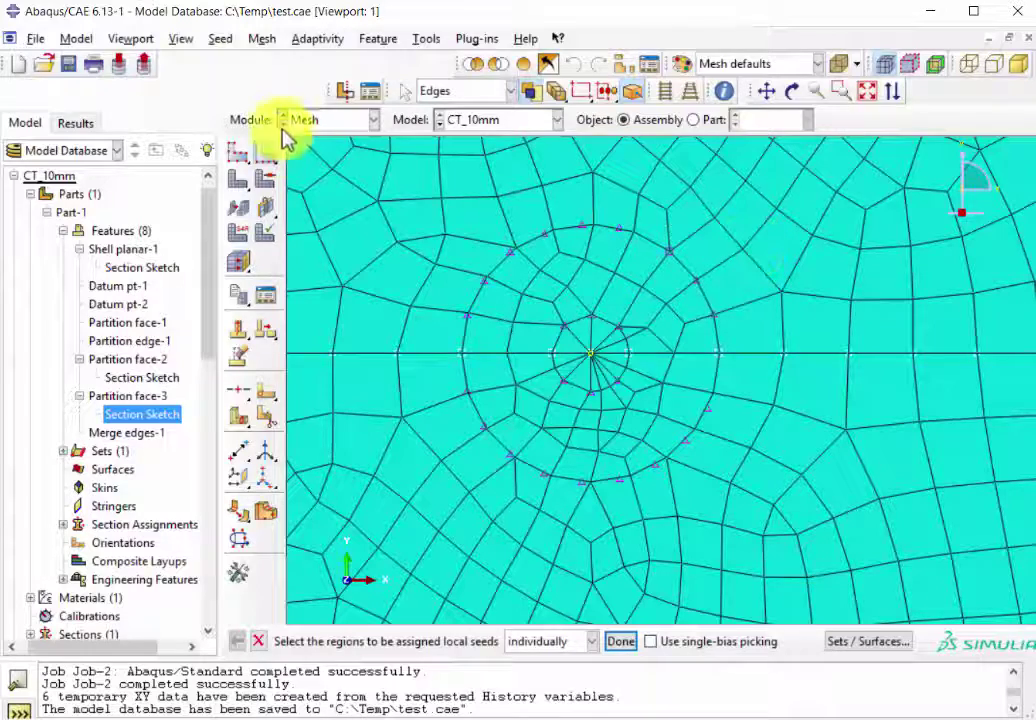
{"action": "left_click", "coordinate": [220, 39]}
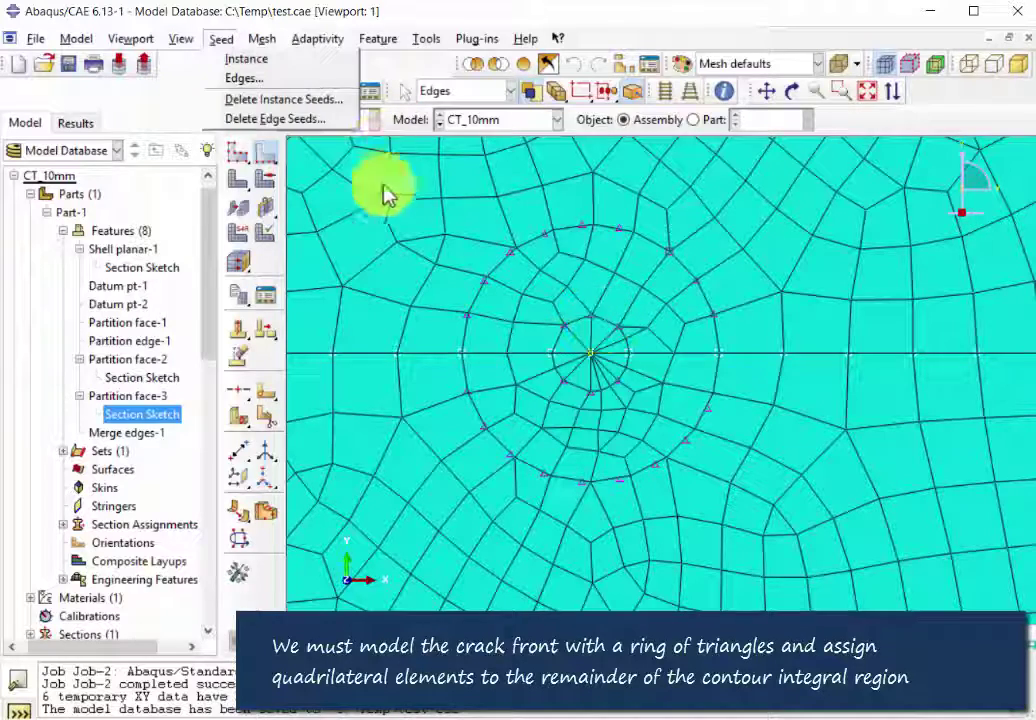
Review the mesh controls assigned to the small circular region at the crack tip and cancel without changes
{"action": "left_click", "coordinate": [385, 188]}
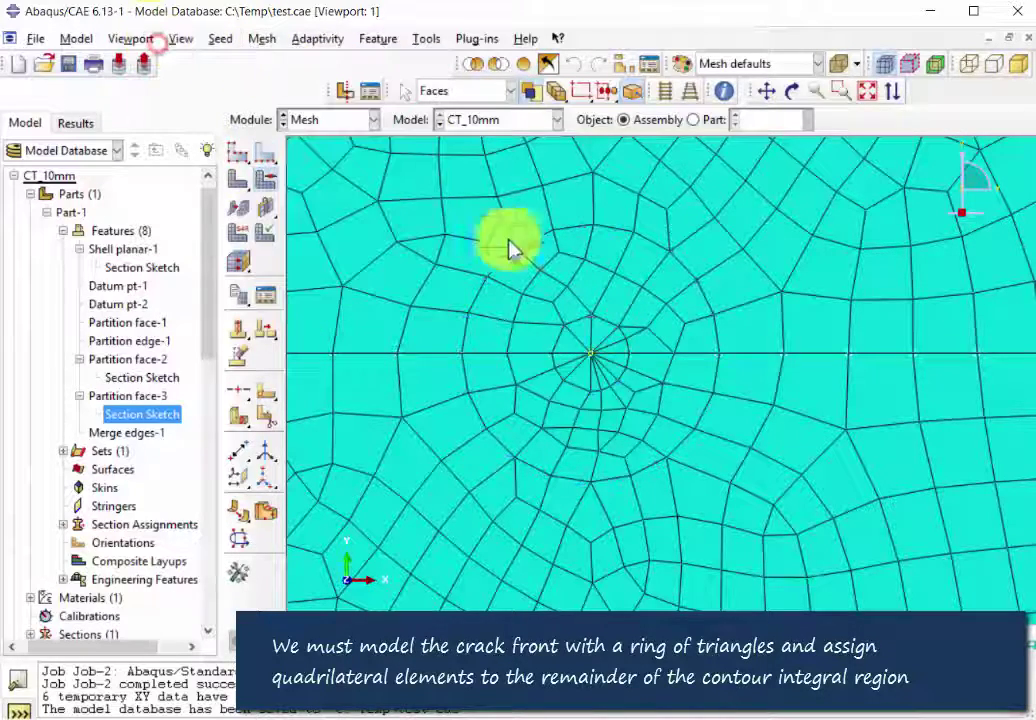
{"action": "left_click", "coordinate": [578, 355]}
{"action": "middle_click", "coordinate": [502, 377]}
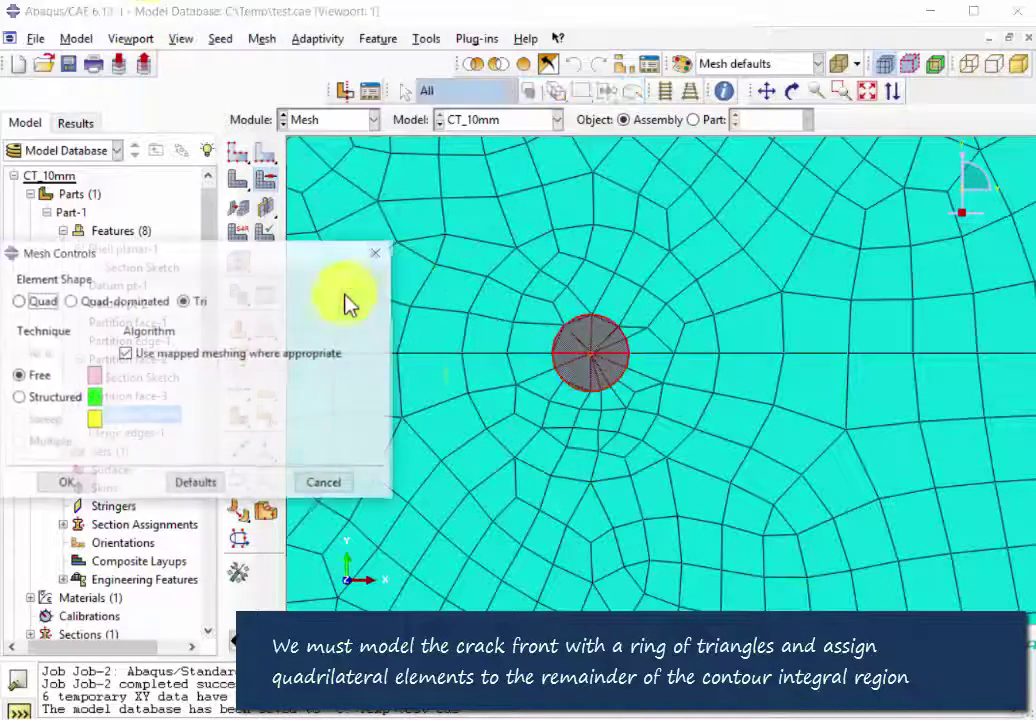
{"action": "left_click_drag", "start_coordinate": [230, 253], "coordinate": [398, 242]}
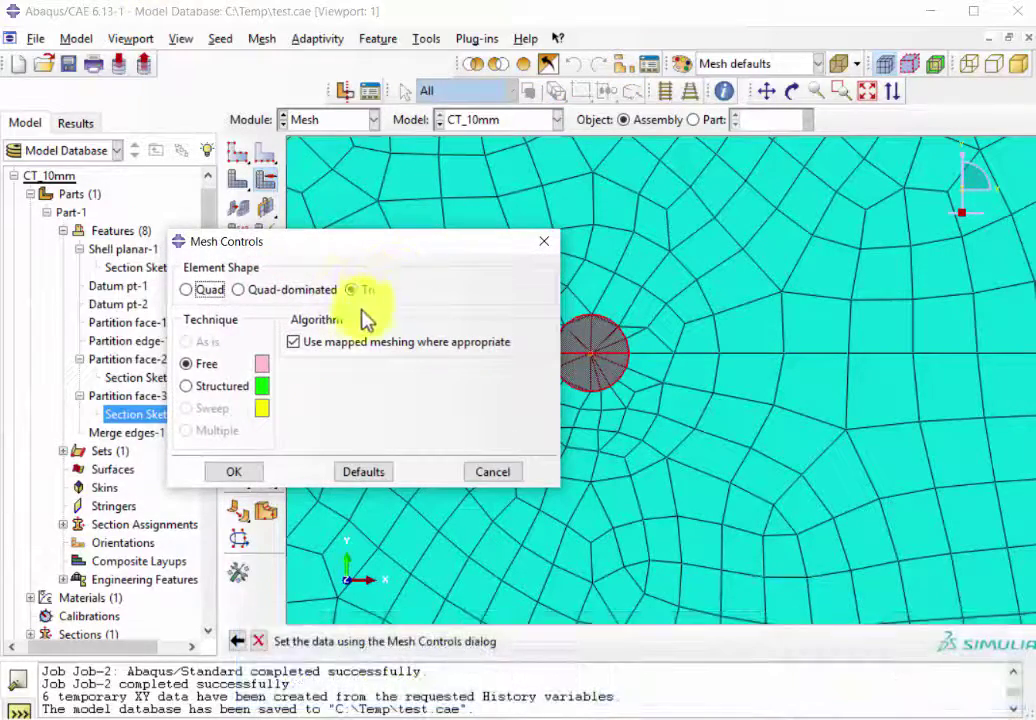
{"action": "left_click", "coordinate": [488, 472]}
{"action": "middle_click", "coordinate": [340, 371]}
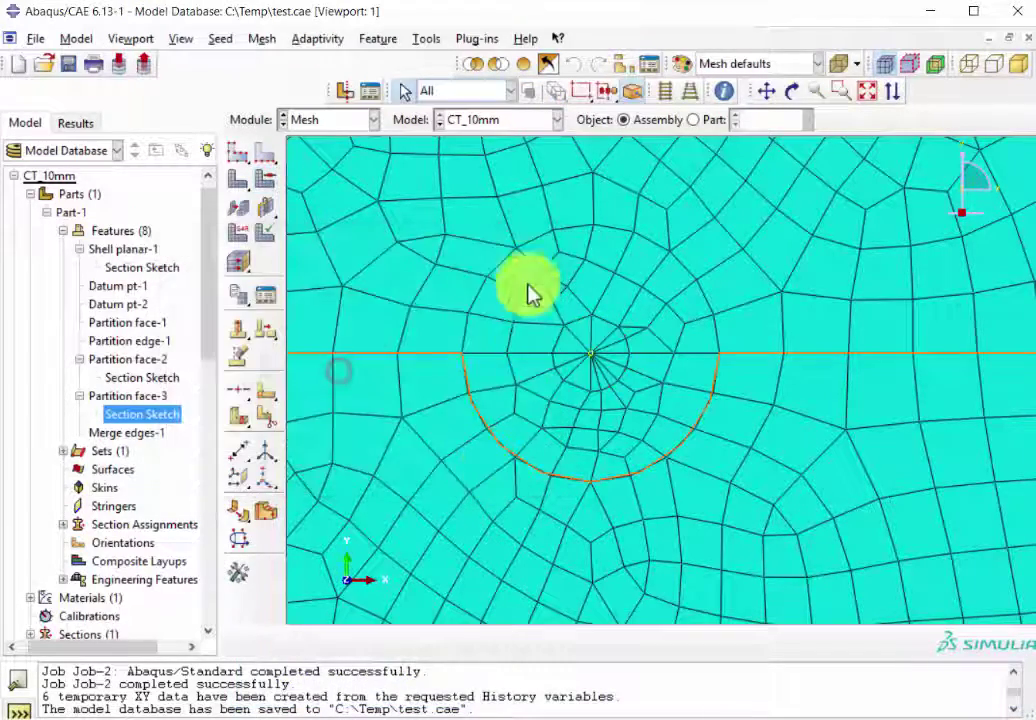
Select all regions outside the small crack-tip circle and review their mesh controls, leaving the settings as they are
{"action": "left_click", "coordinate": [264, 42]}
{"action": "left_click", "coordinate": [157, 29]}
{"action": "left_click", "coordinate": [265, 179]}
{"action": "left_click", "coordinate": [538, 434]}
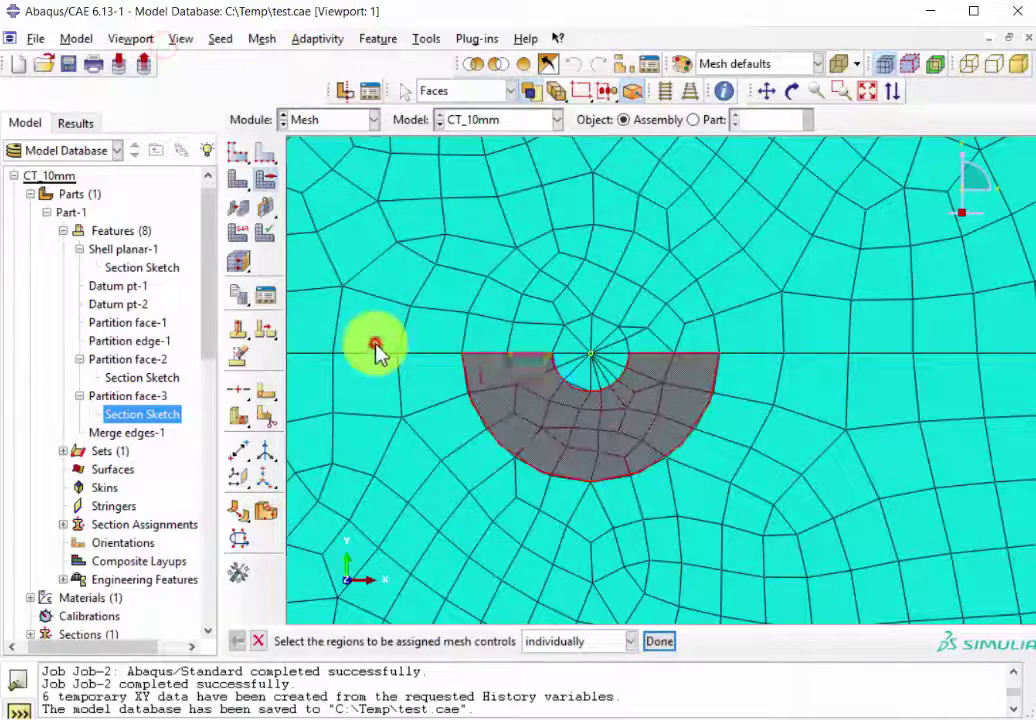
{"action": "left_click", "coordinate": [515, 328], "text": "shift"}
{"action": "left_click", "coordinate": [299, 240], "text": "shift"}
{"action": "left_click", "coordinate": [352, 392], "text": "shift"}
{"action": "middle_click", "coordinate": [302, 313]}
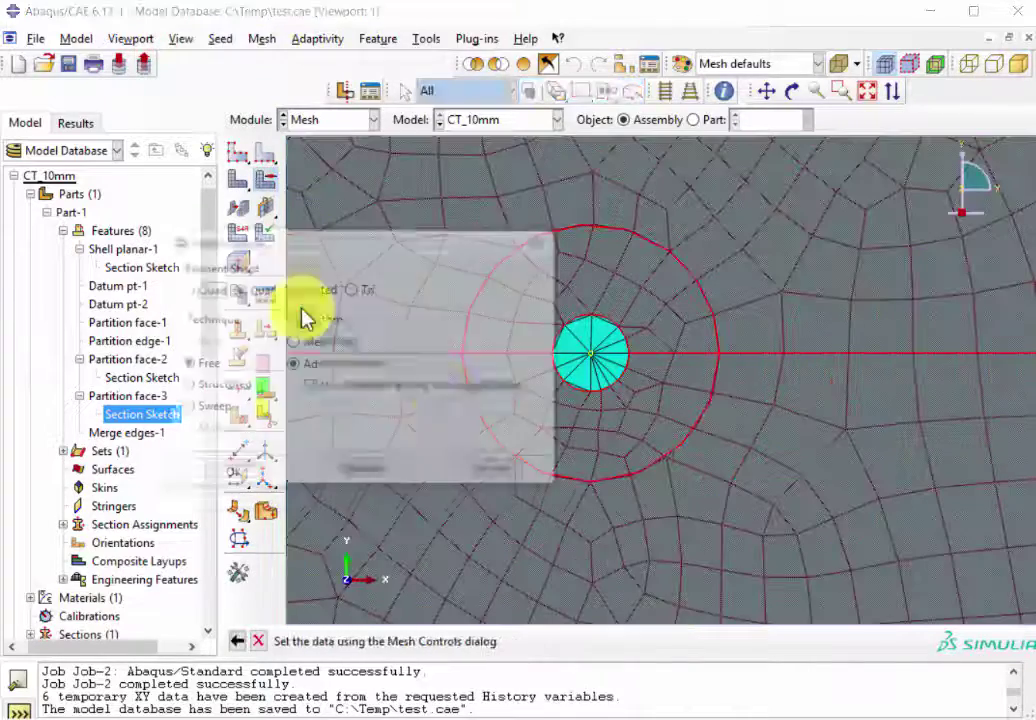
{"action": "left_click", "coordinate": [250, 478]}
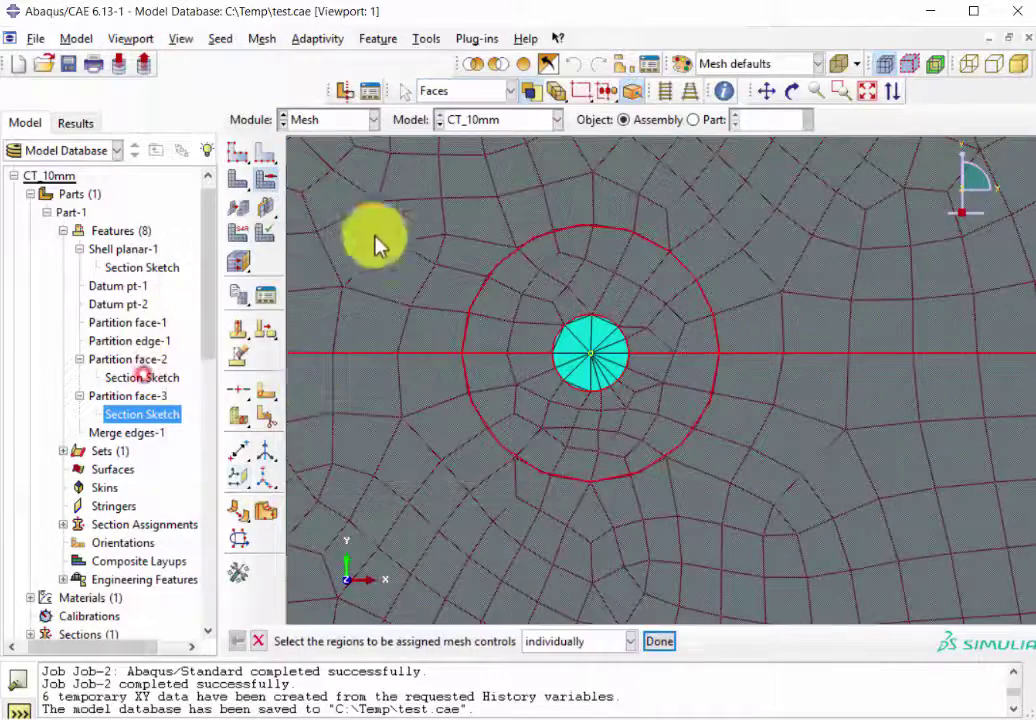
Switch to the Step module and open the list of history output requests
{"action": "left_click", "coordinate": [372, 119]}
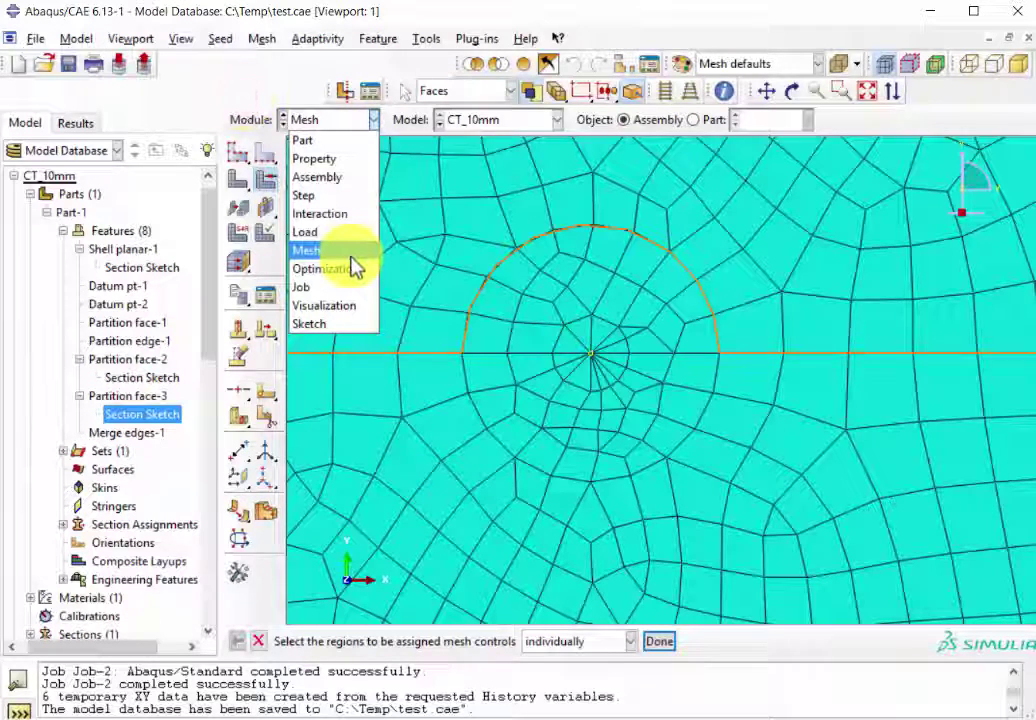
{"action": "left_click", "coordinate": [340, 195]}
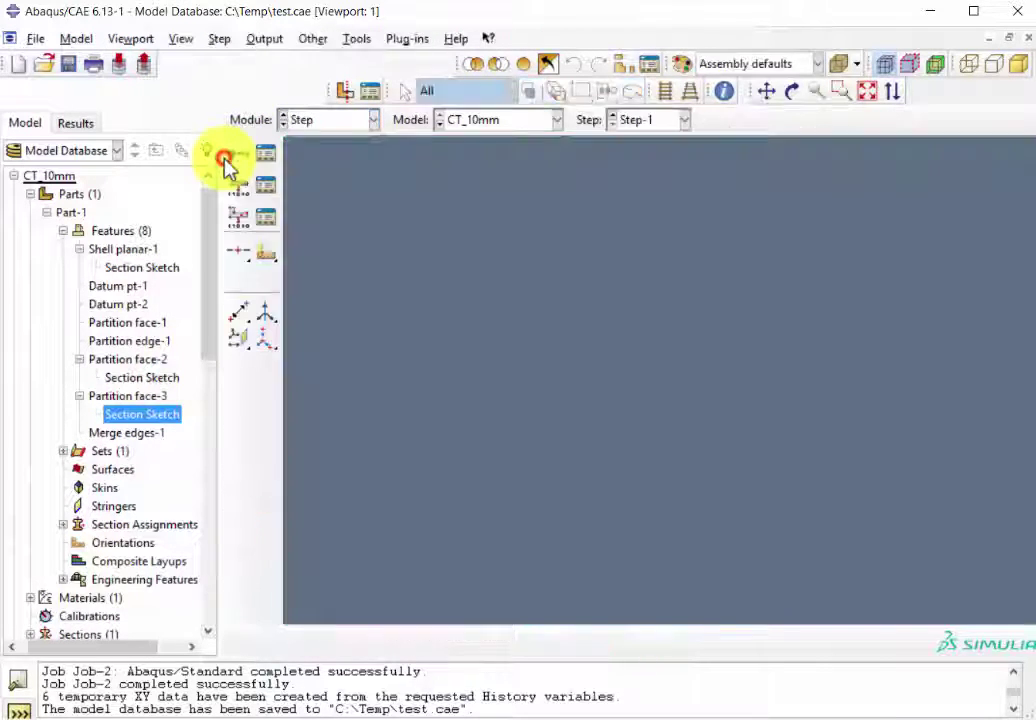
{"action": "left_click", "coordinate": [272, 39]}
{"action": "left_click", "coordinate": [296, 76]}
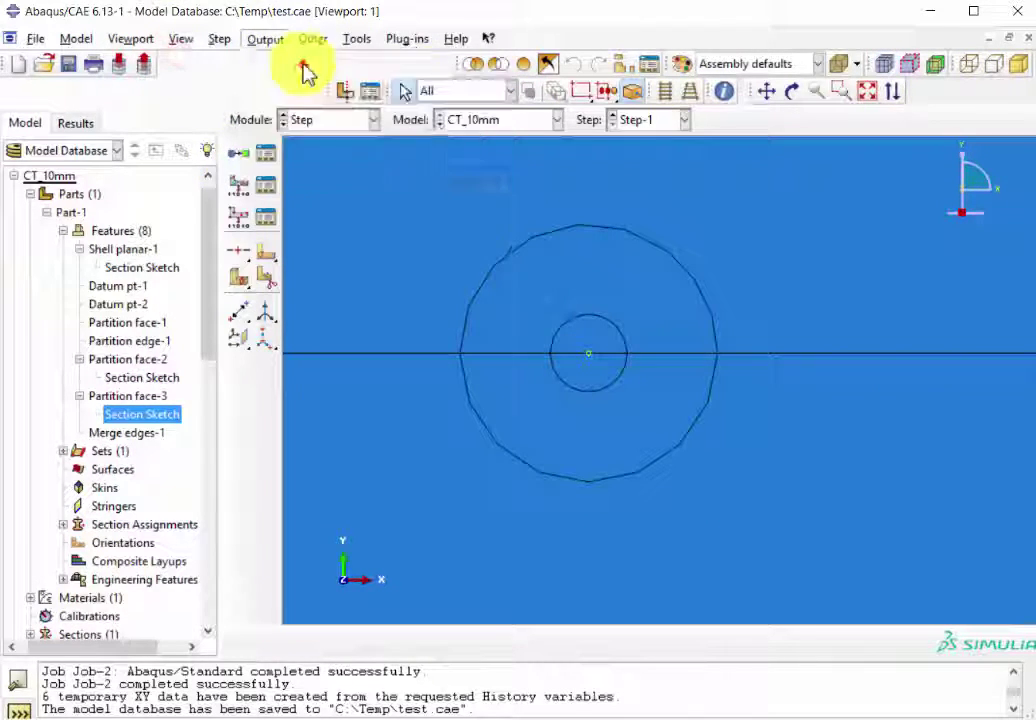
{"action": "left_click_drag", "start_coordinate": [319, 191], "coordinate": [471, 188]}
Look through the Failure/Fracture output variables of history output request H-Output-1 and close it without changes
{"action": "double_click", "coordinate": [332, 228]}
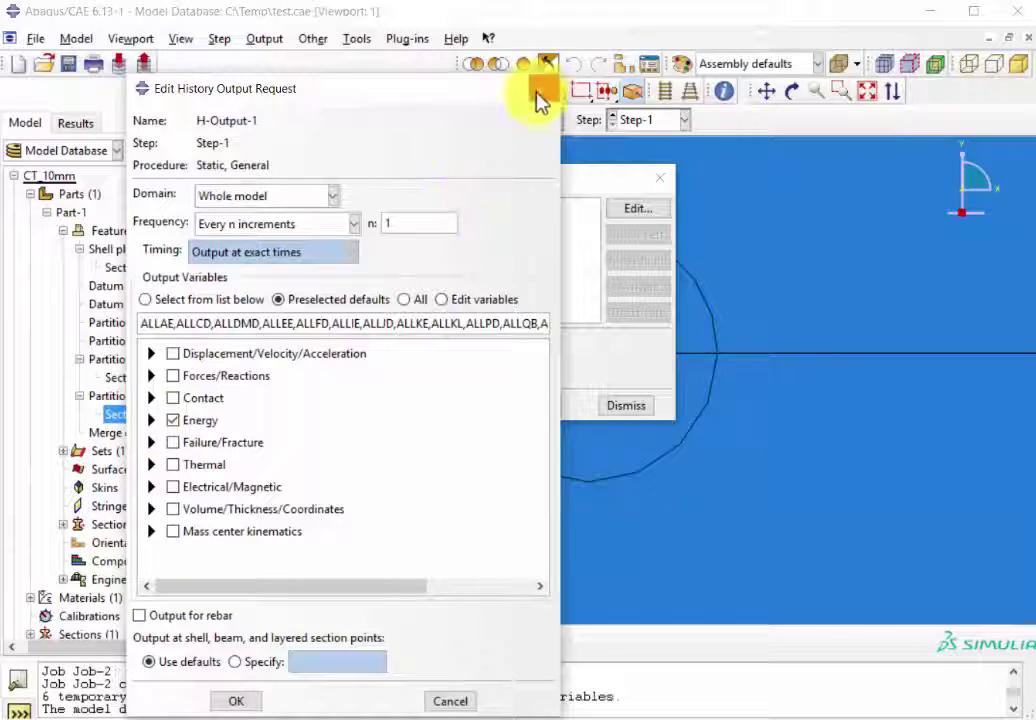
{"action": "left_click", "coordinate": [151, 442]}
{"action": "scroll", "coordinate": [228, 485], "scroll_direction": "down", "scroll_amount": 6}
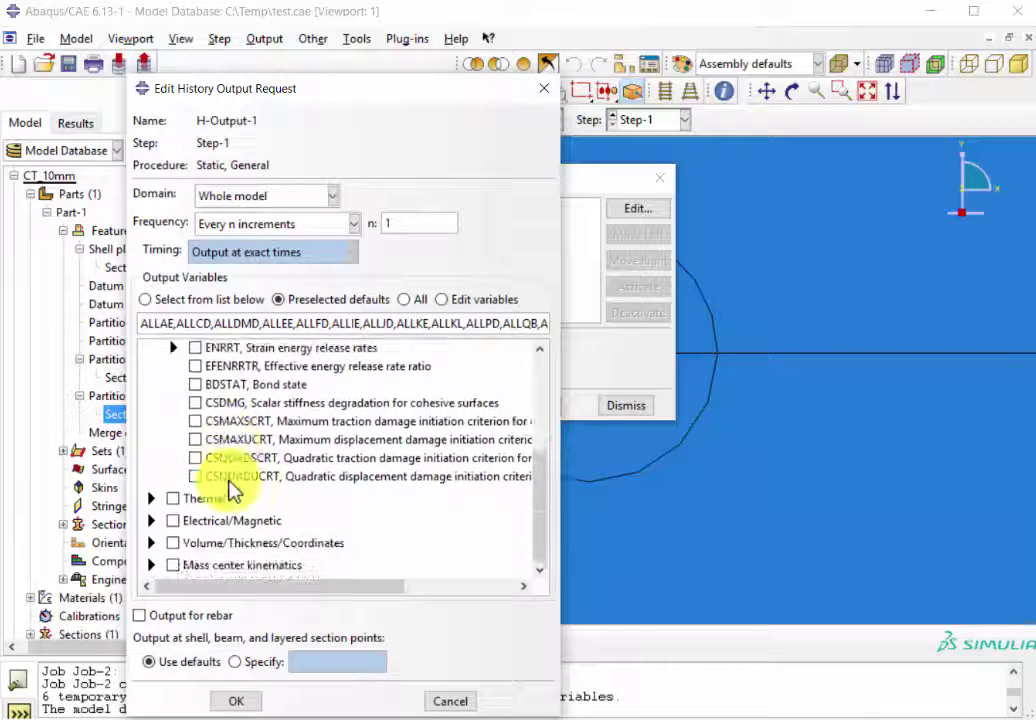
{"action": "scroll", "coordinate": [230, 490], "scroll_direction": "up", "scroll_amount": 6}
{"action": "scroll", "coordinate": [230, 490], "scroll_direction": "down", "scroll_amount": 3}
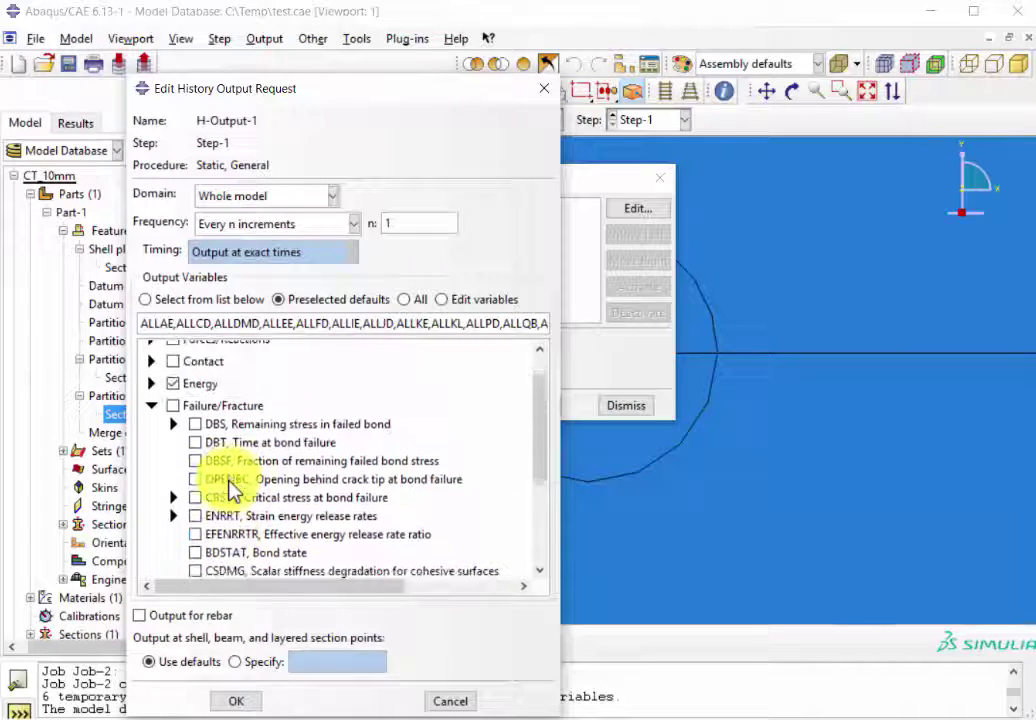
{"action": "scroll", "coordinate": [230, 490], "scroll_direction": "down", "scroll_amount": 2}
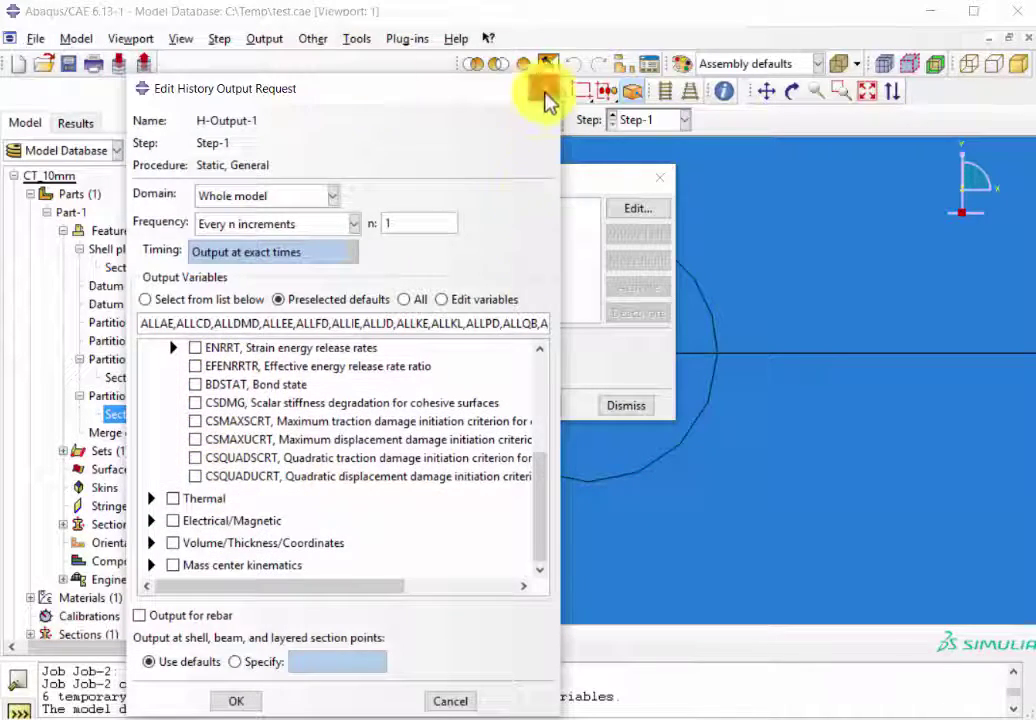
{"action": "left_click", "coordinate": [544, 89]}
Open H-Output-2 and review its Crack domain, assigned crack, output frequency and number of contours
{"action": "double_click", "coordinate": [355, 246]}
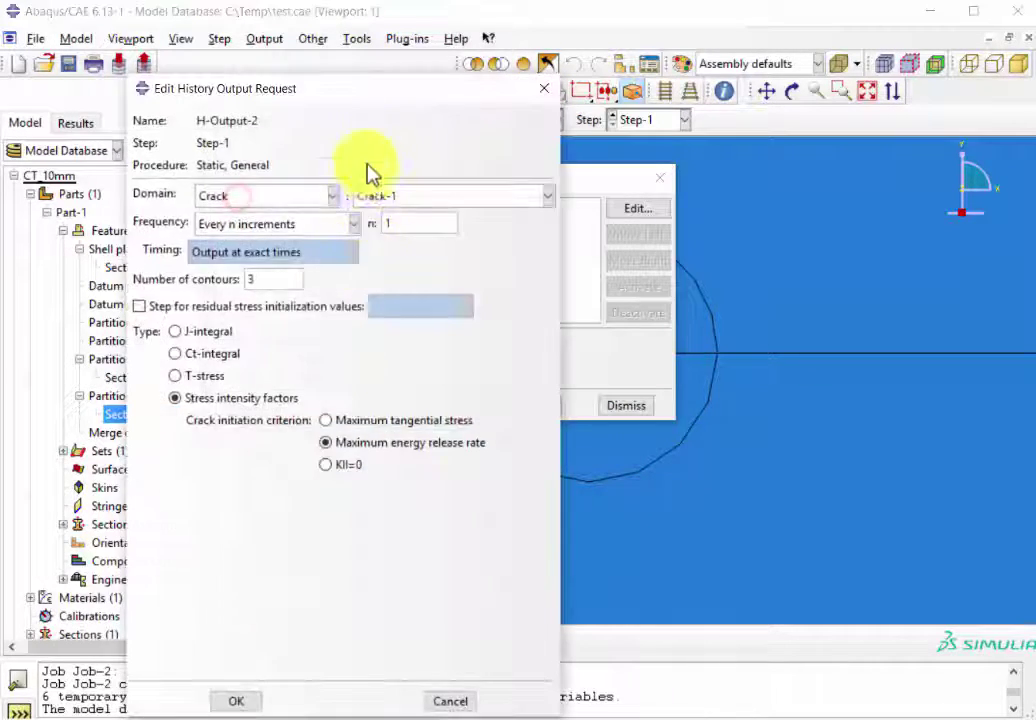
{"action": "left_click", "coordinate": [220, 194]}
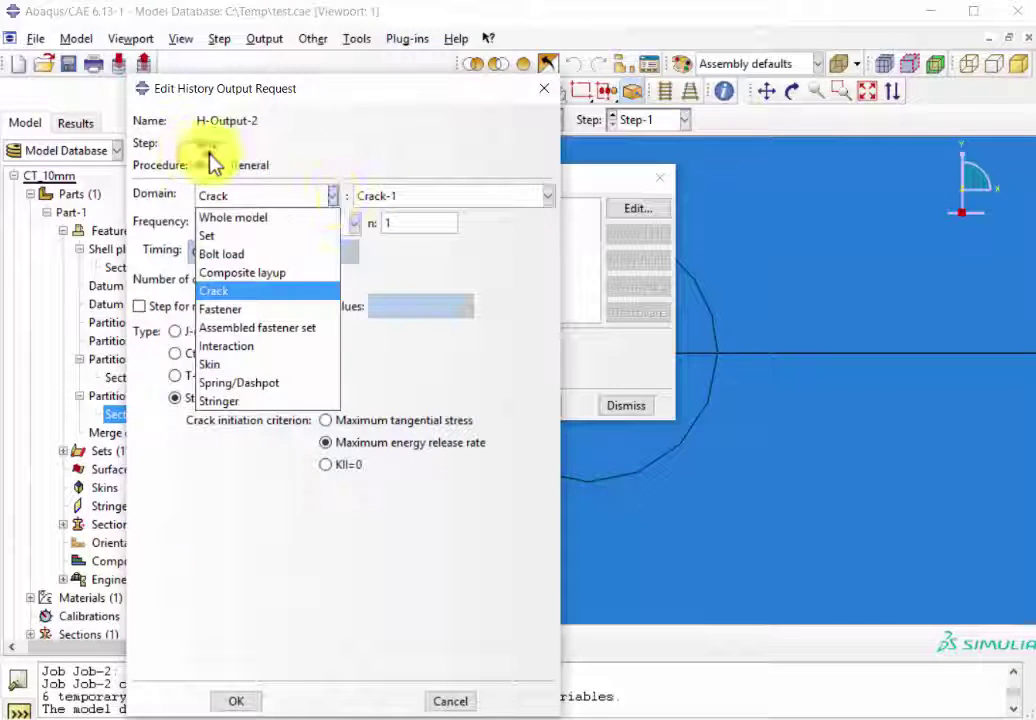
{"action": "left_click", "coordinate": [227, 292]}
{"action": "left_click", "coordinate": [406, 197]}
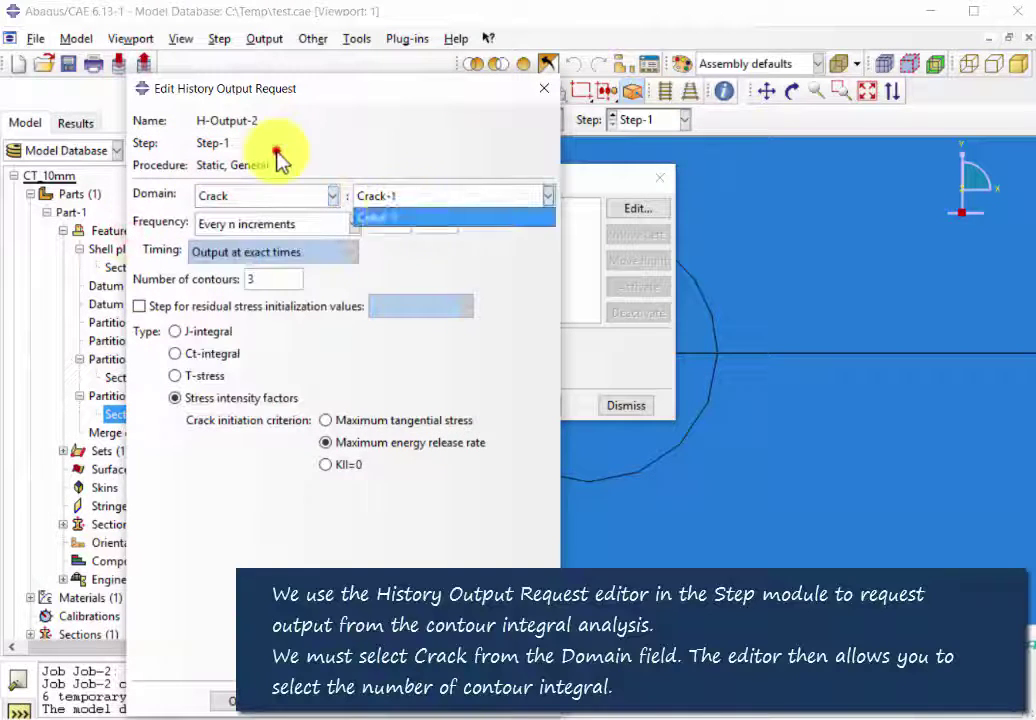
{"action": "left_click", "coordinate": [331, 224]}
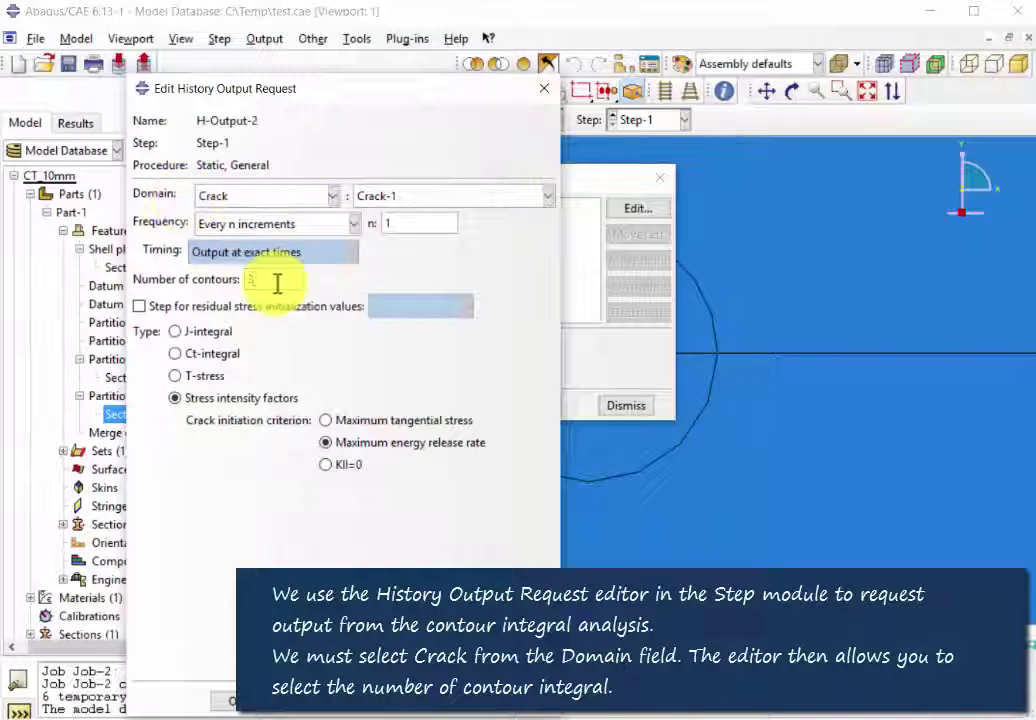
{"action": "left_click_drag", "start_coordinate": [282, 284], "coordinate": [229, 282]}
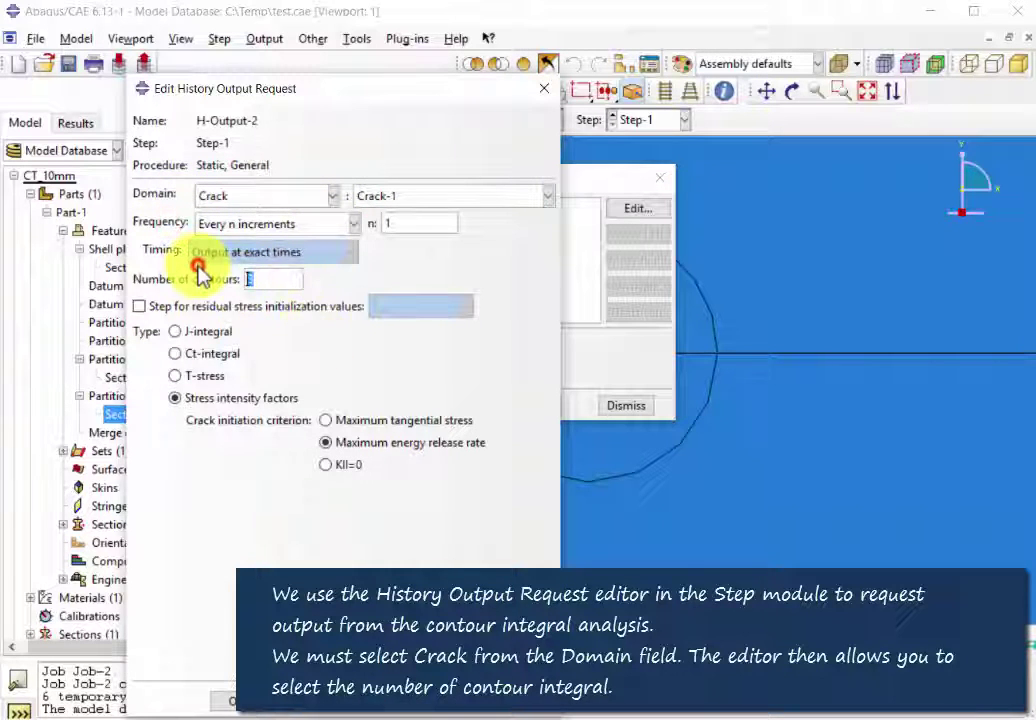
Try to enable the step for residual stress initialization values in H-Output-2, discard the change and close the history output request list
{"action": "left_click", "coordinate": [322, 307]}
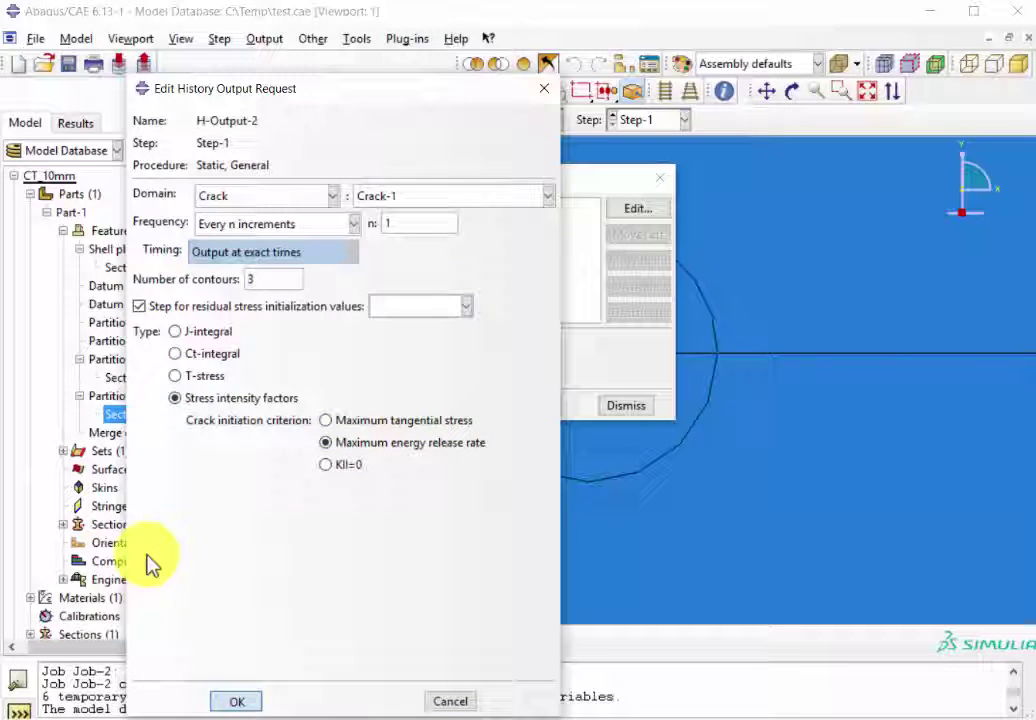
{"action": "key", "text": "Return"}
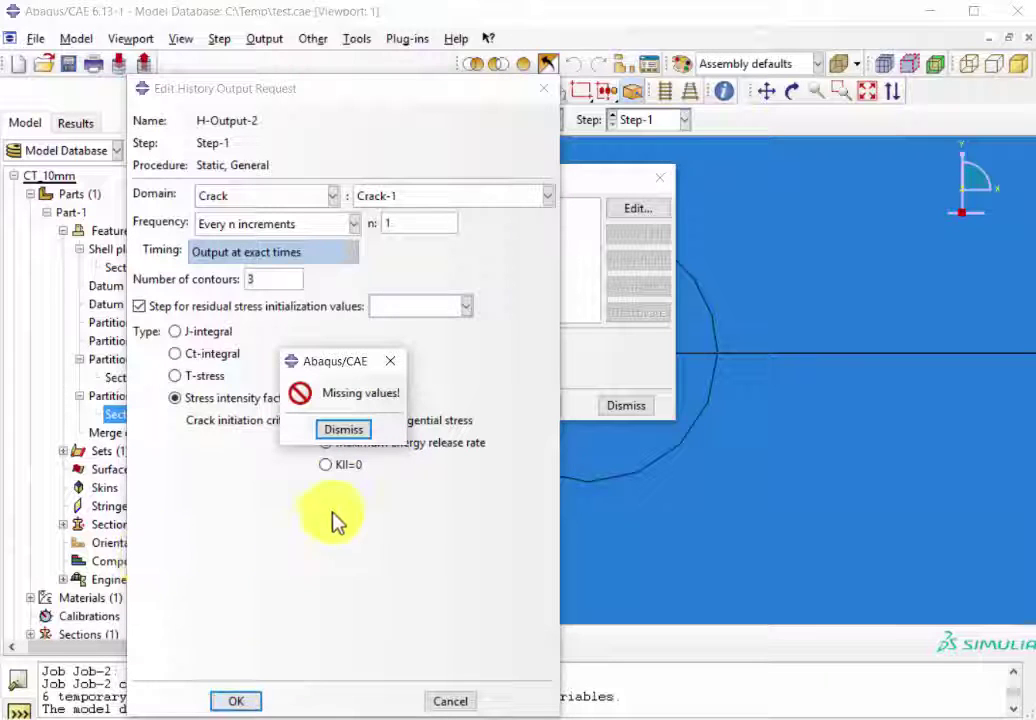
{"action": "left_click", "coordinate": [352, 432]}
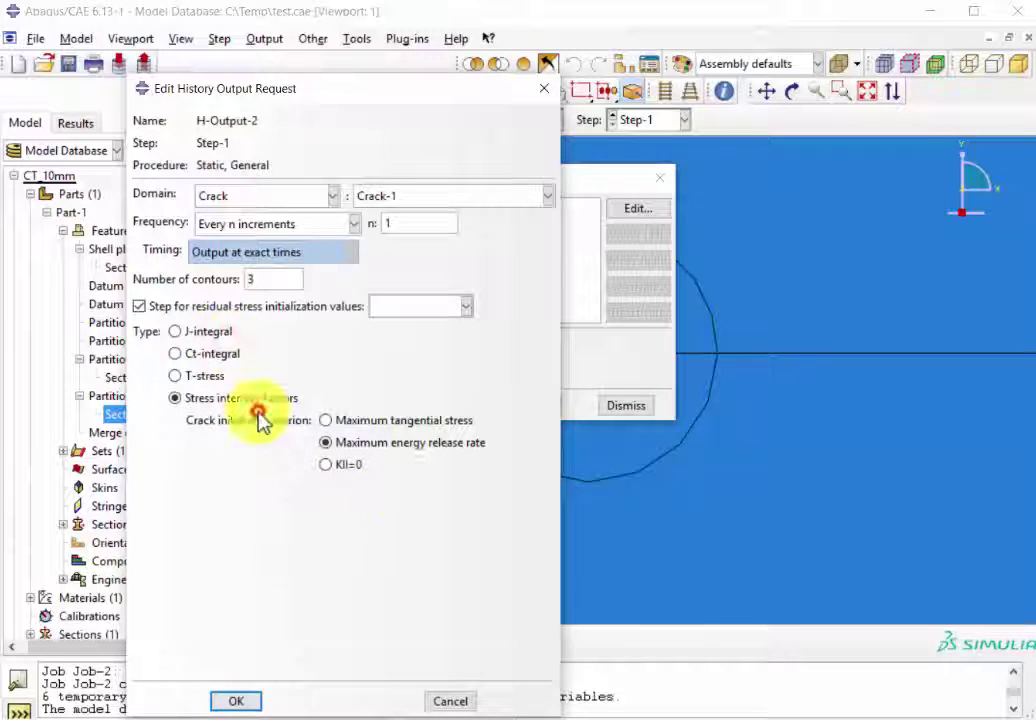
{"action": "left_click", "coordinate": [437, 703]}
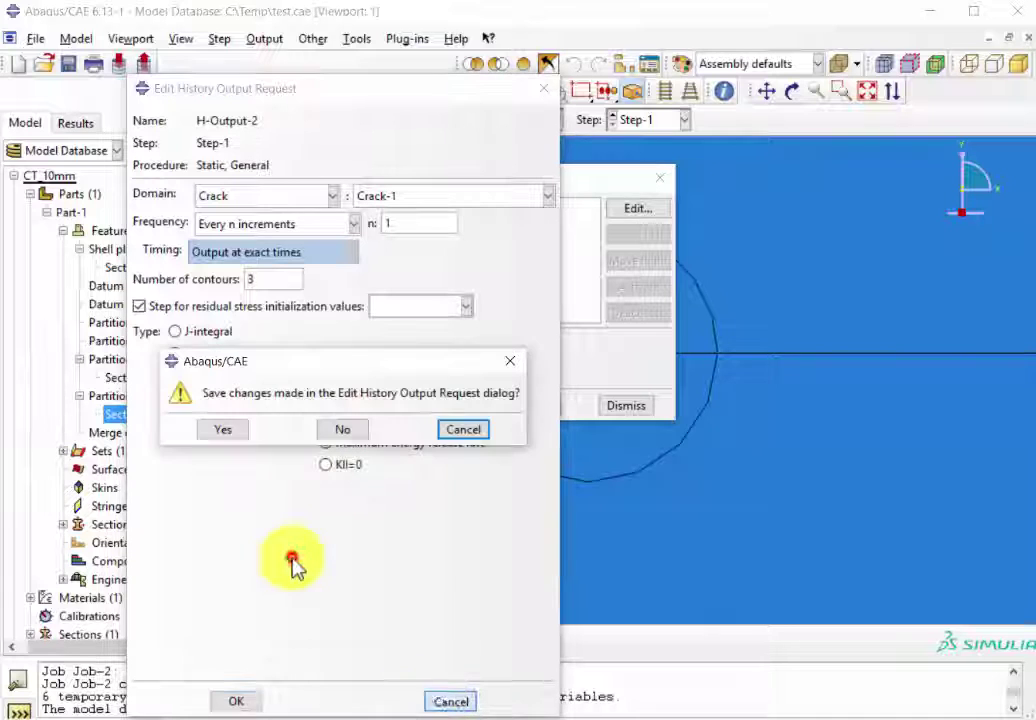
{"action": "left_click", "coordinate": [352, 430]}
{"action": "double_click", "coordinate": [366, 252]}
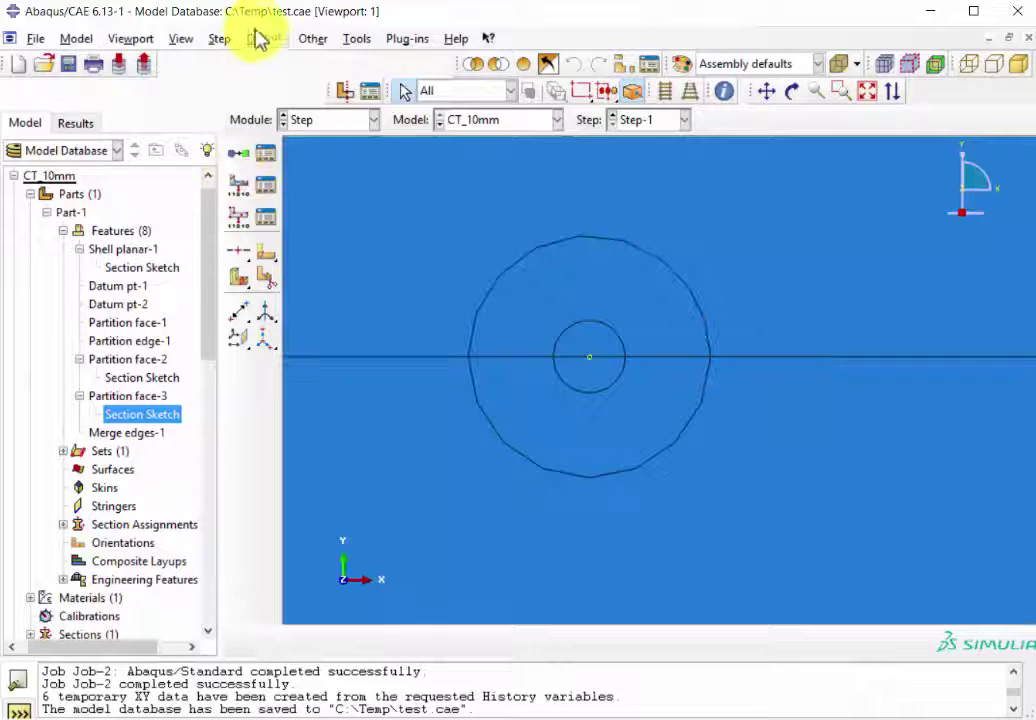
Open the field output requests, review the JK line spring J-integral variable in F-Output-2, and close them without changes
{"action": "left_click", "coordinate": [264, 38]}
{"action": "mouse_move", "coordinate": [405, 63]}
{"action": "left_click", "coordinate": [465, 60]}
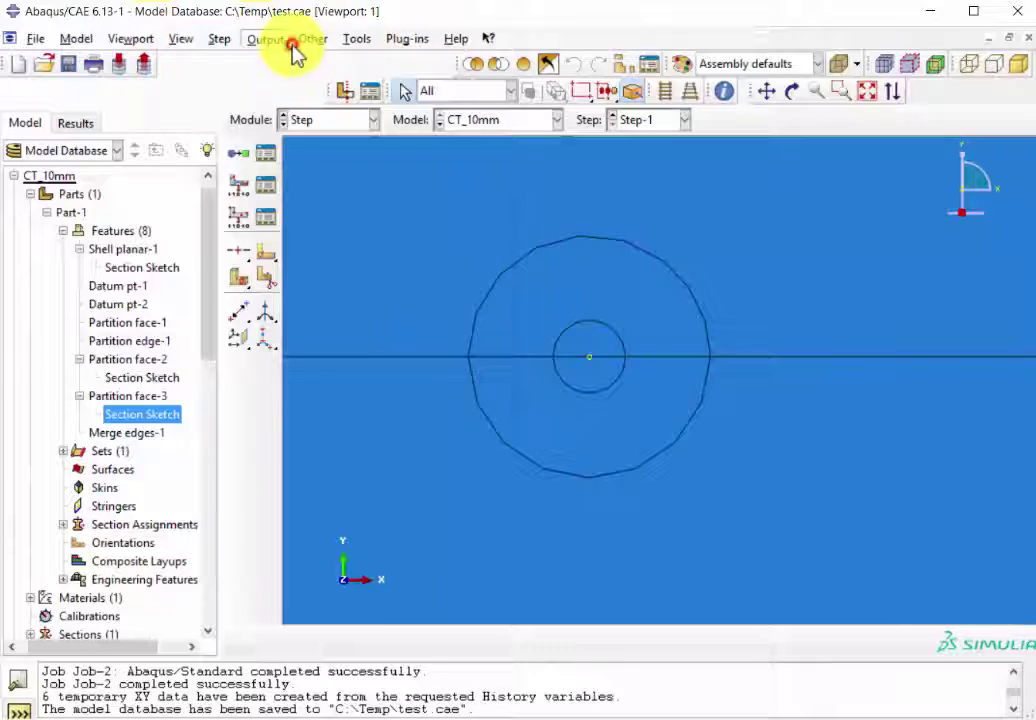
{"action": "double_click", "coordinate": [208, 245]}
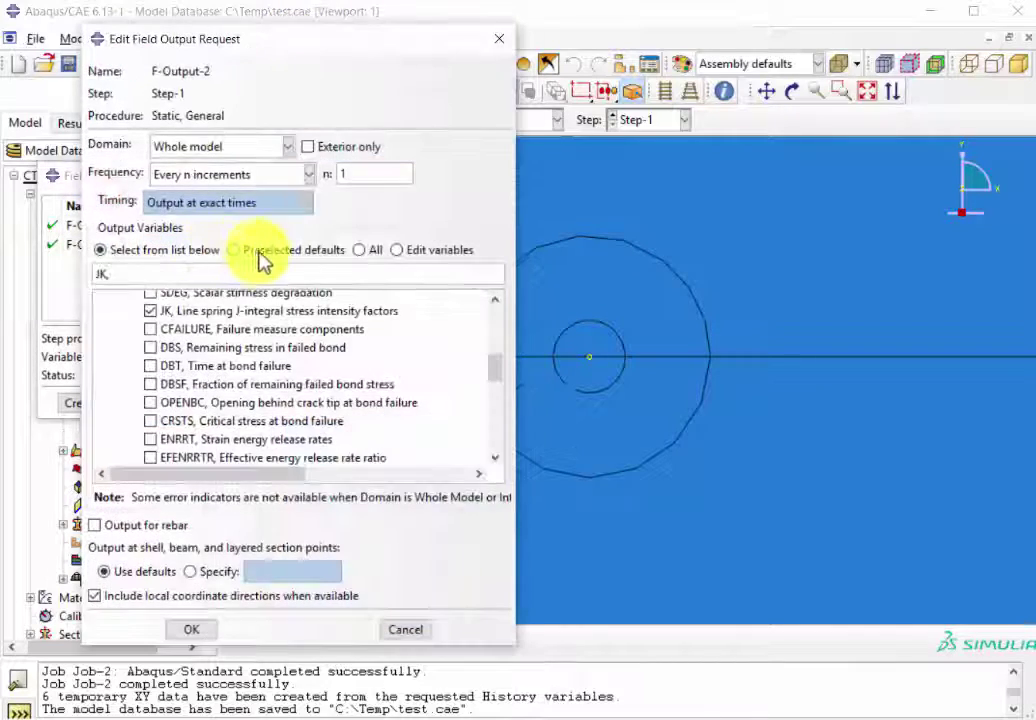
{"action": "scroll", "coordinate": [255, 323], "scroll_direction": "down", "scroll_amount": 3}
{"action": "scroll", "coordinate": [245, 324], "scroll_direction": "up", "scroll_amount": 4}
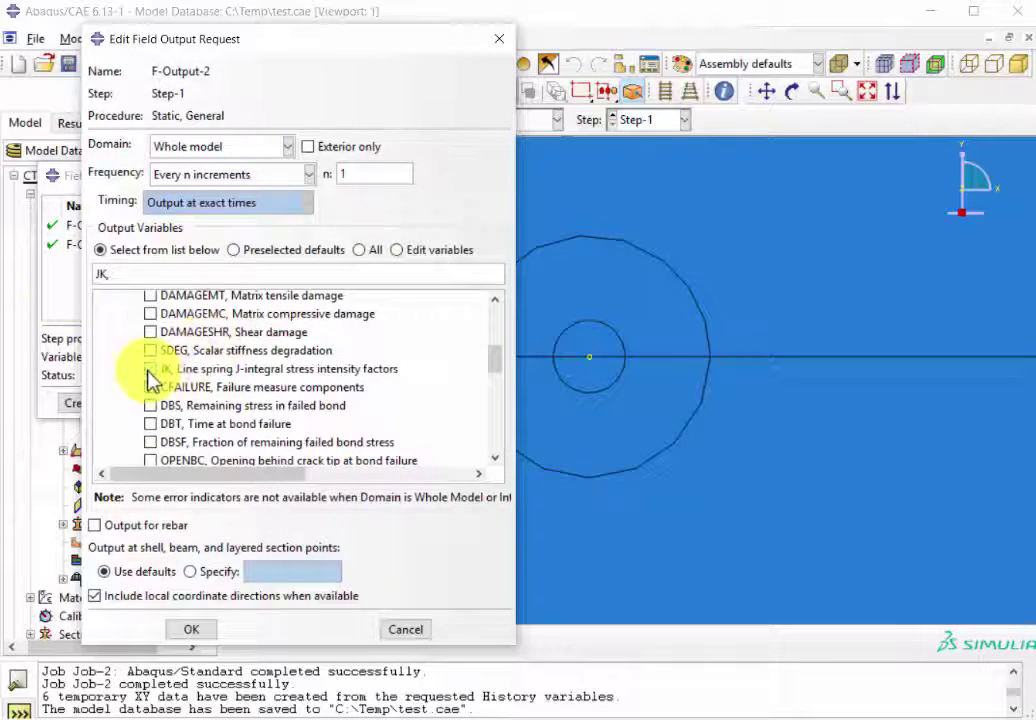
{"action": "left_click", "coordinate": [150, 370]}
{"action": "left_click", "coordinate": [407, 632]}
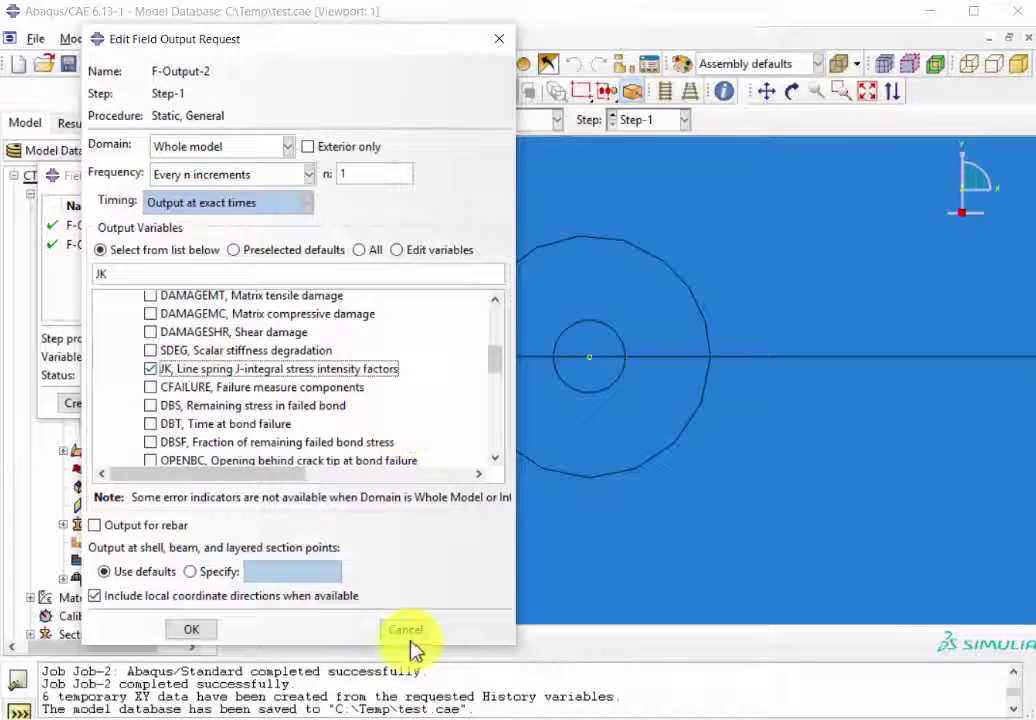
{"action": "left_click", "coordinate": [292, 364]}
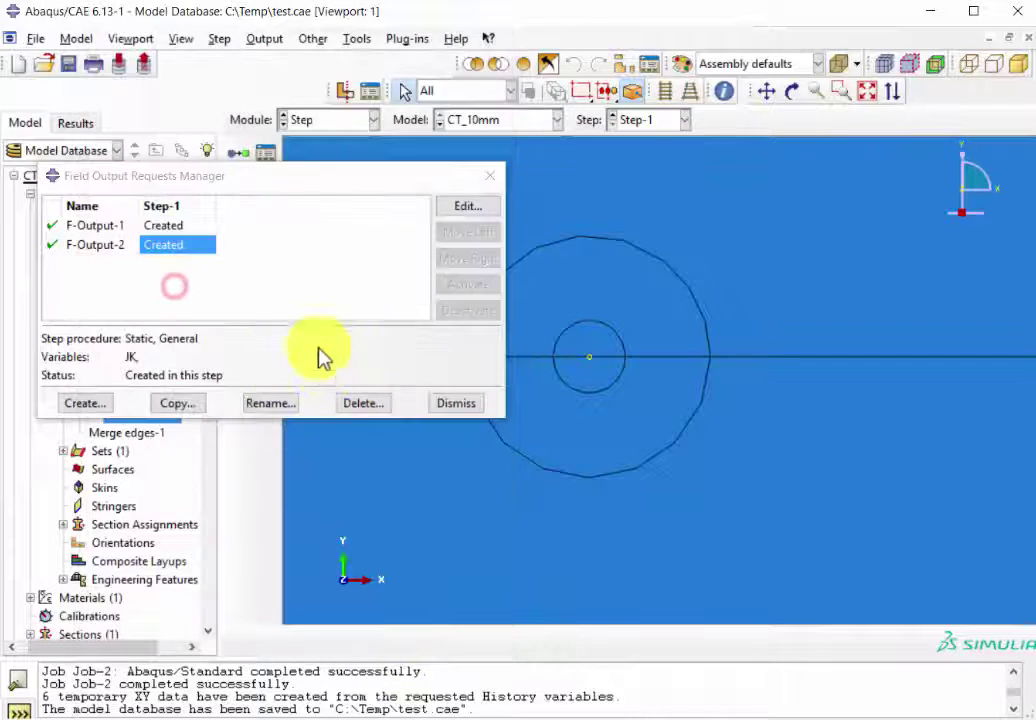
{"action": "left_click", "coordinate": [457, 396]}
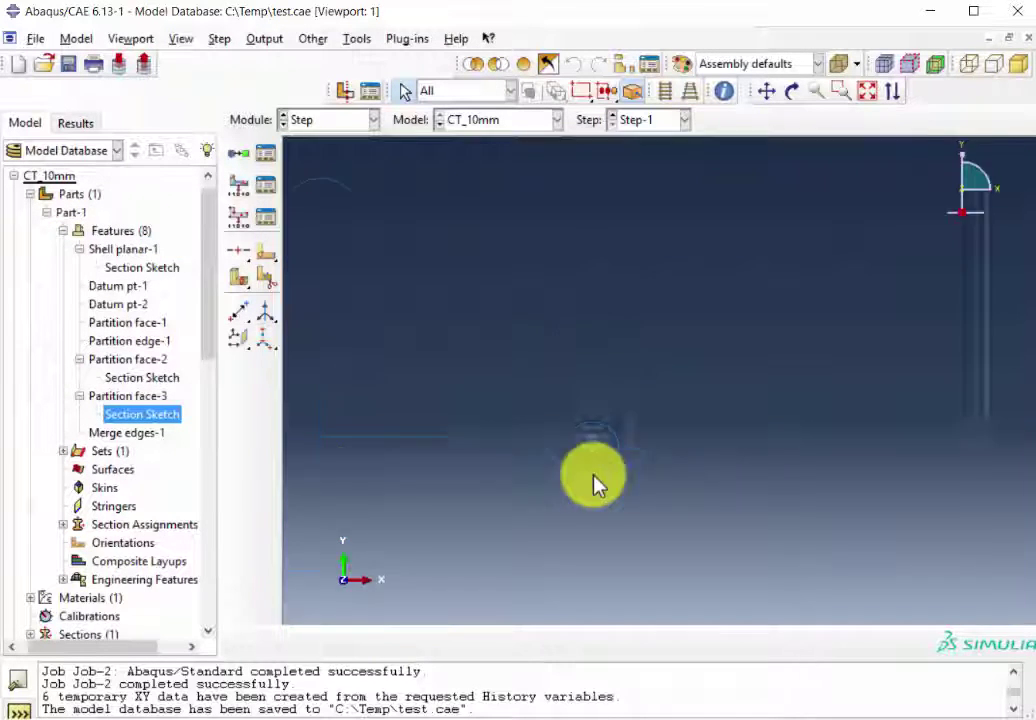
Switch to the Load module, open the boundary condition list and review BC-1's constrained displacements without changing them
{"action": "left_click", "coordinate": [330, 121]}
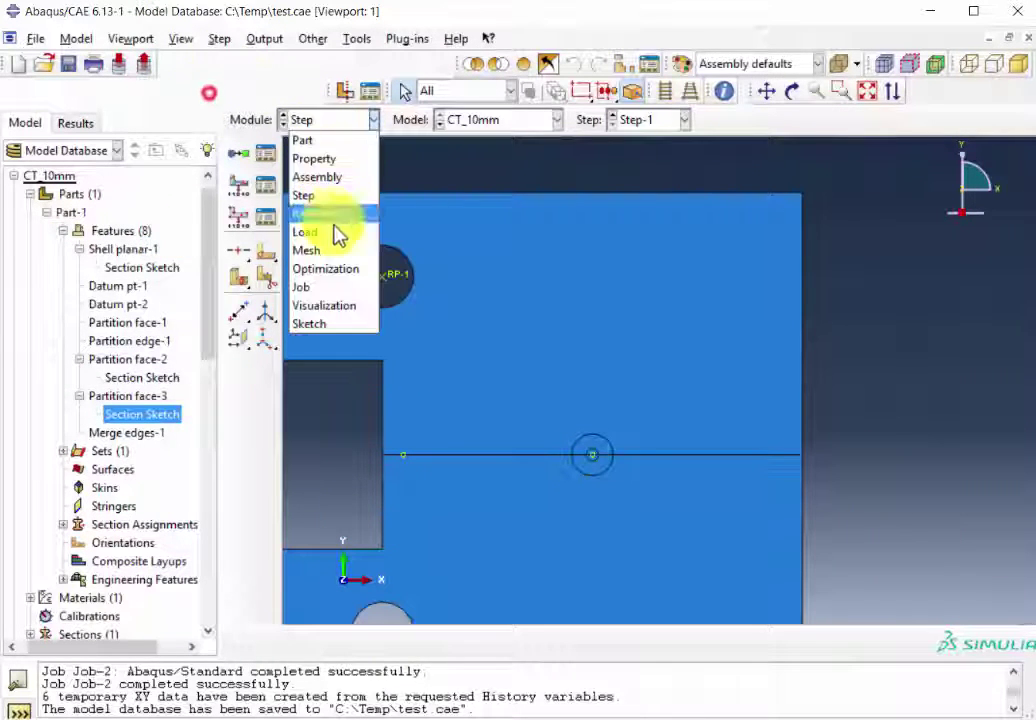
{"action": "left_click", "coordinate": [336, 250]}
{"action": "left_click", "coordinate": [256, 39]}
{"action": "left_click", "coordinate": [275, 57]}
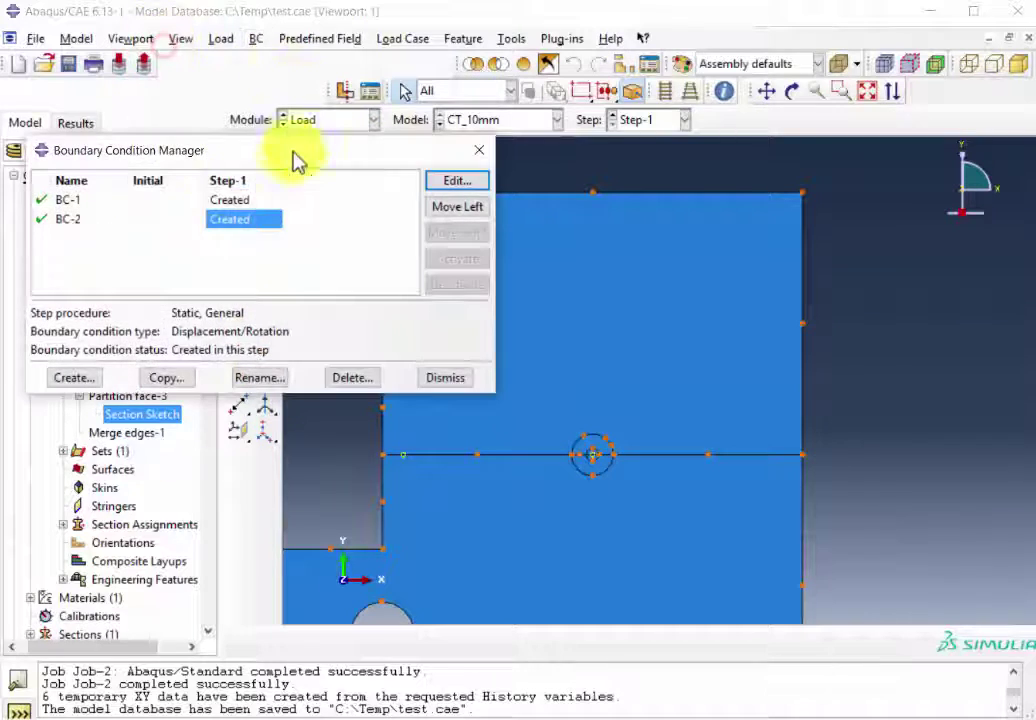
{"action": "double_click", "coordinate": [225, 202]}
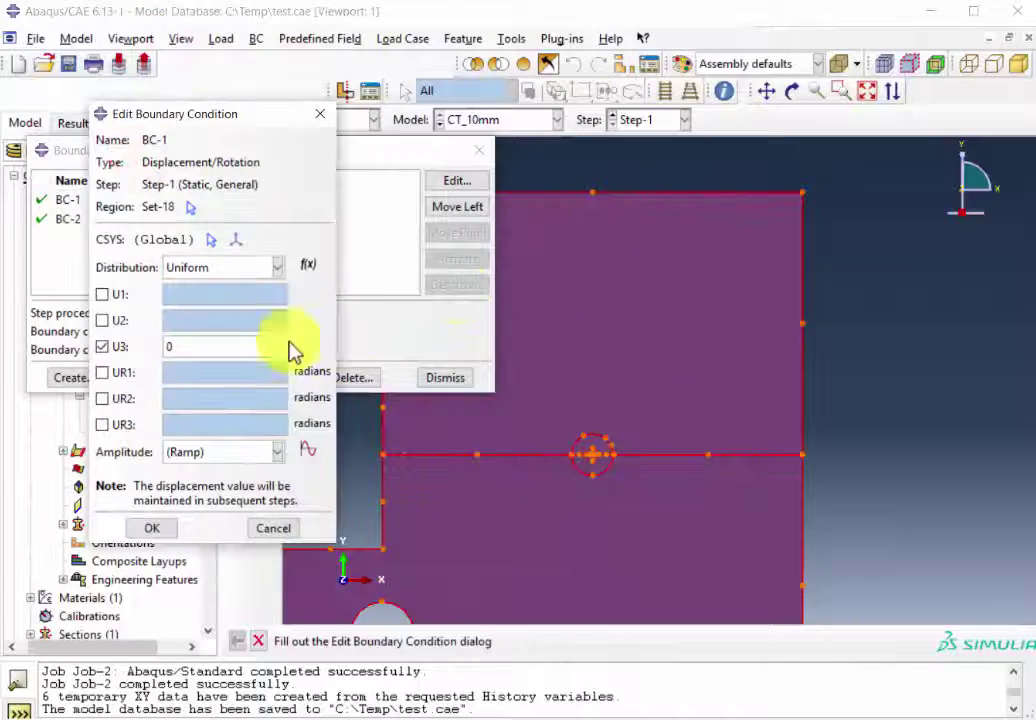
{"action": "left_click", "coordinate": [271, 526]}
Open BC-2, review its constrained displacements and rotations and its location at the loading holes, and close it unchanged
{"action": "left_click", "coordinate": [241, 219]}
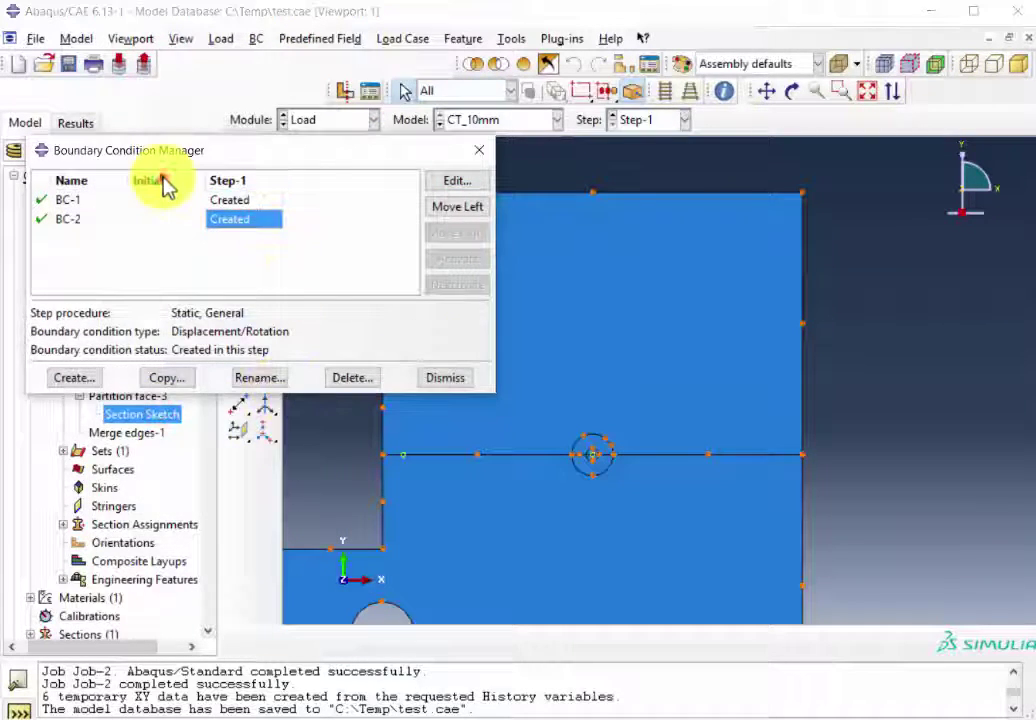
{"action": "left_click", "coordinate": [457, 181]}
{"action": "left_click", "coordinate": [480, 151]}
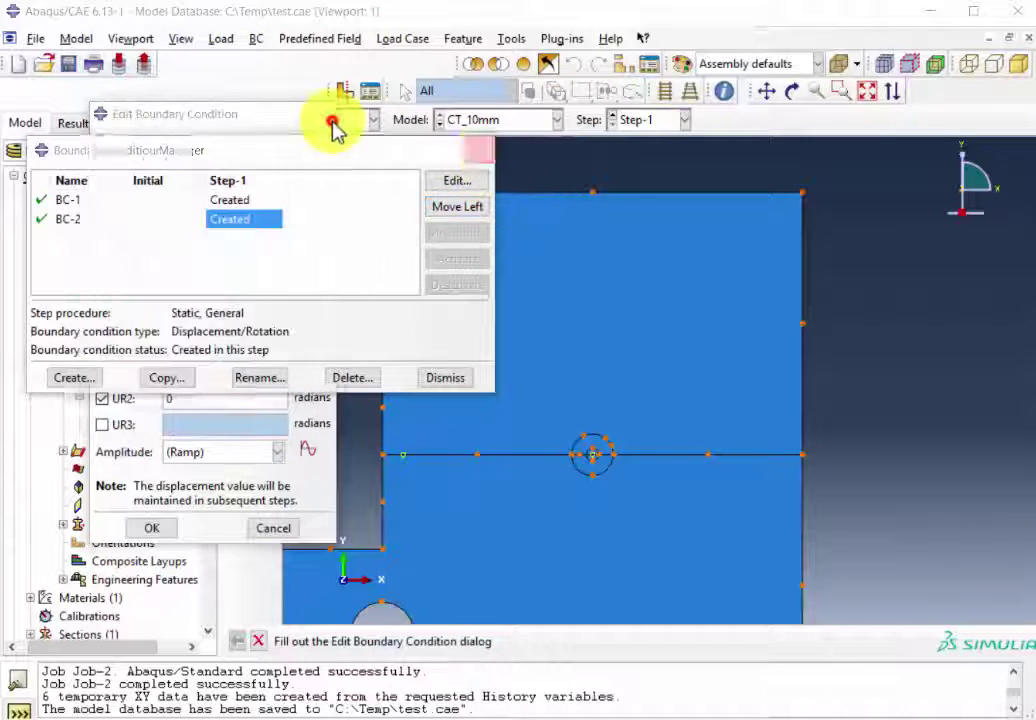
{"action": "scroll", "coordinate": [396, 300], "scroll_direction": "up", "scroll_amount": 2}
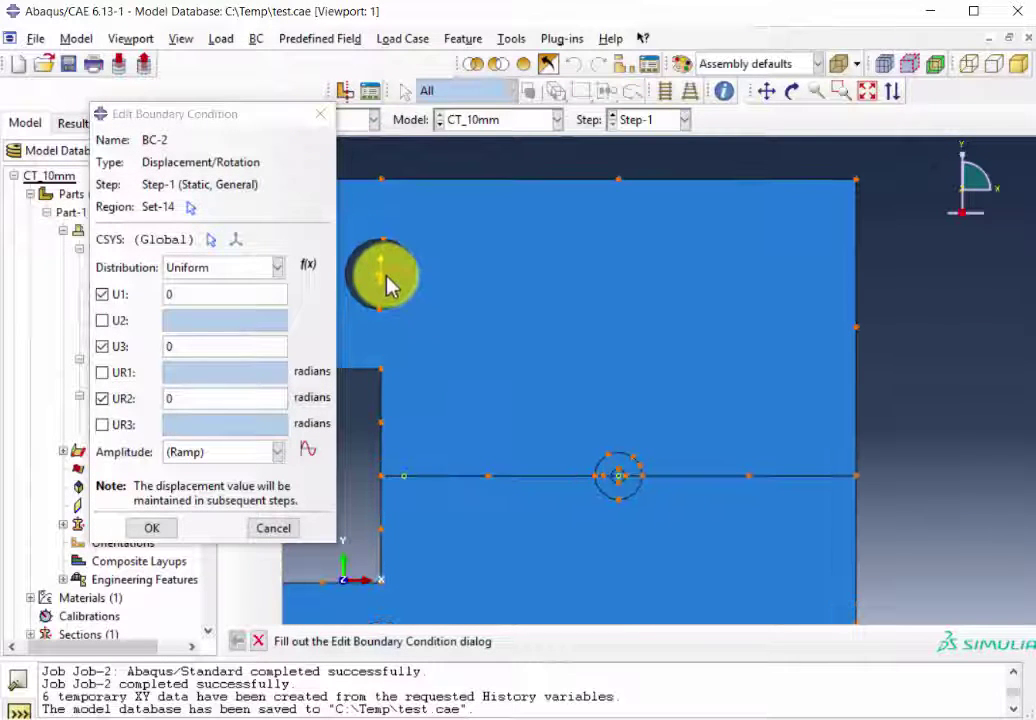
{"action": "scroll", "coordinate": [456, 423], "scroll_direction": "down", "scroll_amount": 1}
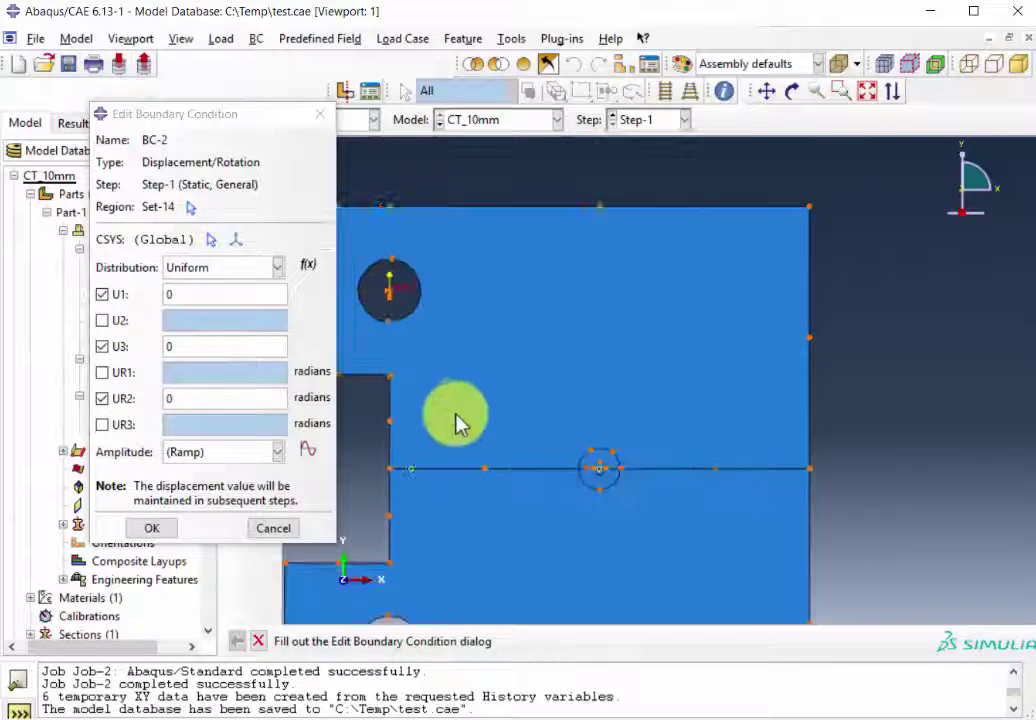
{"action": "middle_click_drag", "start_coordinate": [440, 352], "coordinate": [616, 320], "text": "ctrl+alt"}
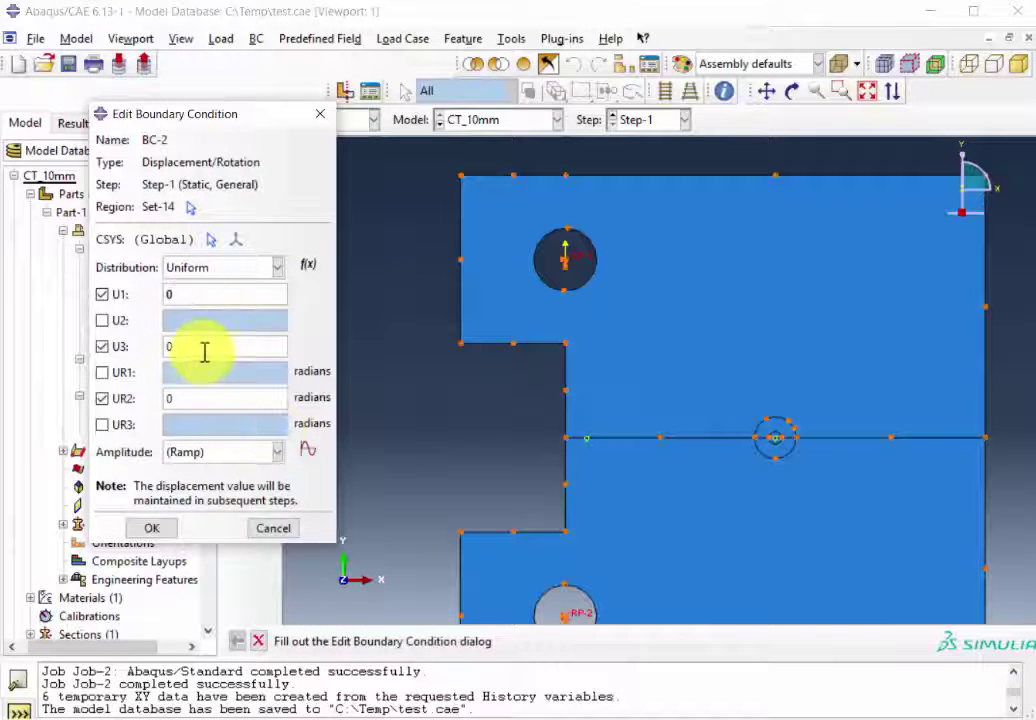
{"action": "left_click", "coordinate": [298, 527]}
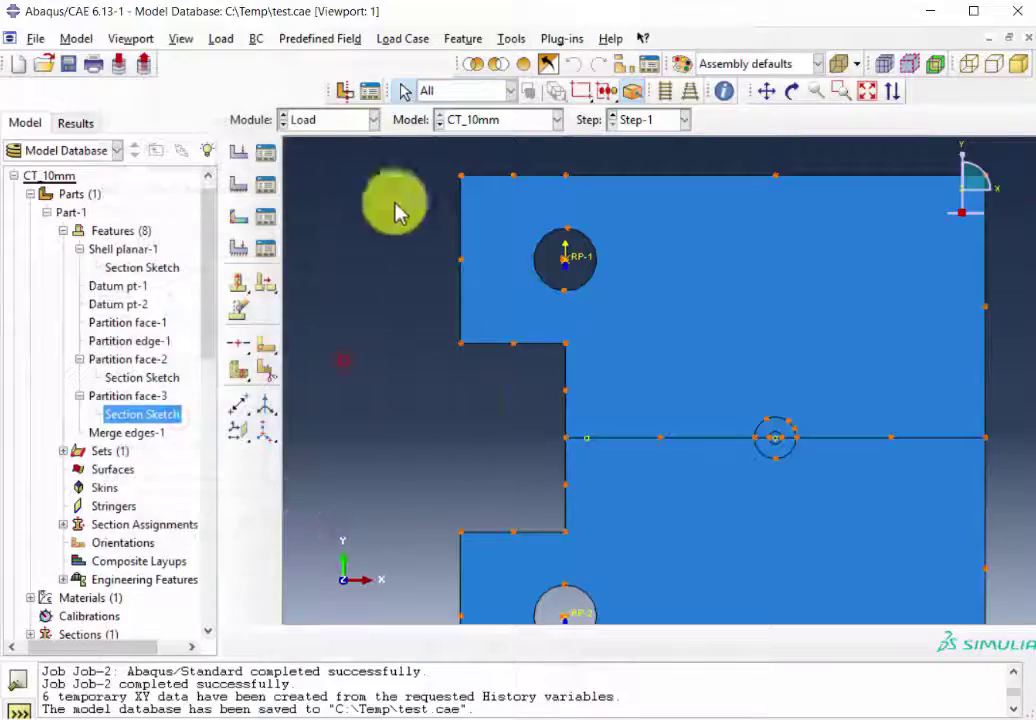
Switch to the Mesh module and examine the specimen's mesh, including the region around the crack tip
{"action": "left_click", "coordinate": [372, 120]}
{"action": "left_click", "coordinate": [306, 250]}
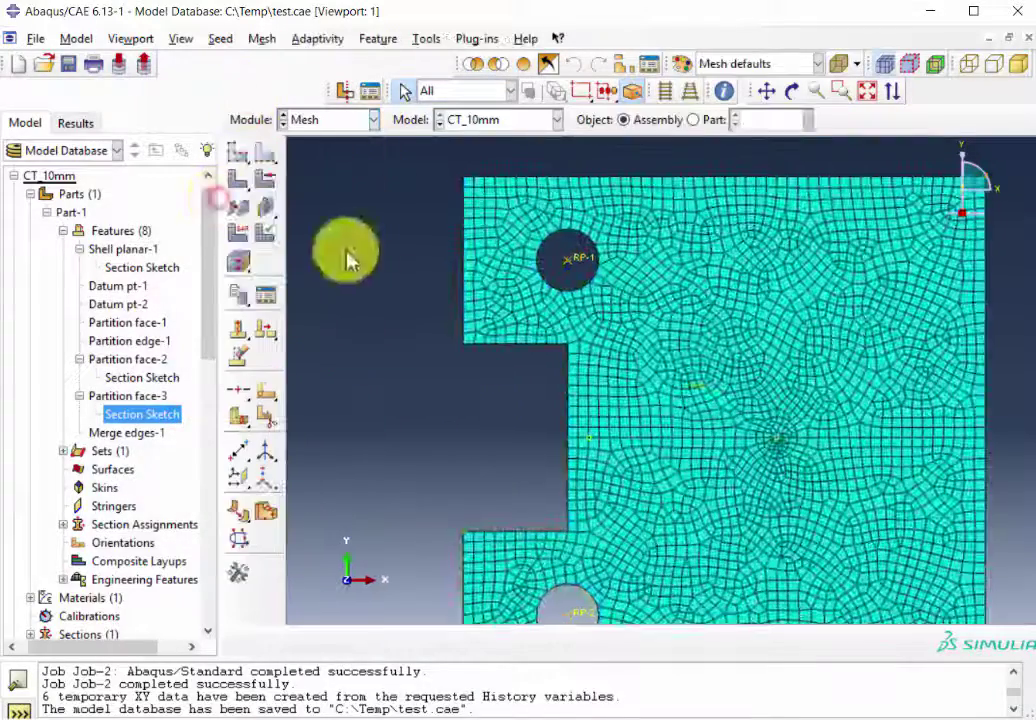
{"action": "scroll", "coordinate": [724, 405], "scroll_direction": "up", "scroll_amount": 2}
{"action": "scroll", "coordinate": [724, 405], "scroll_direction": "down", "scroll_amount": 3}
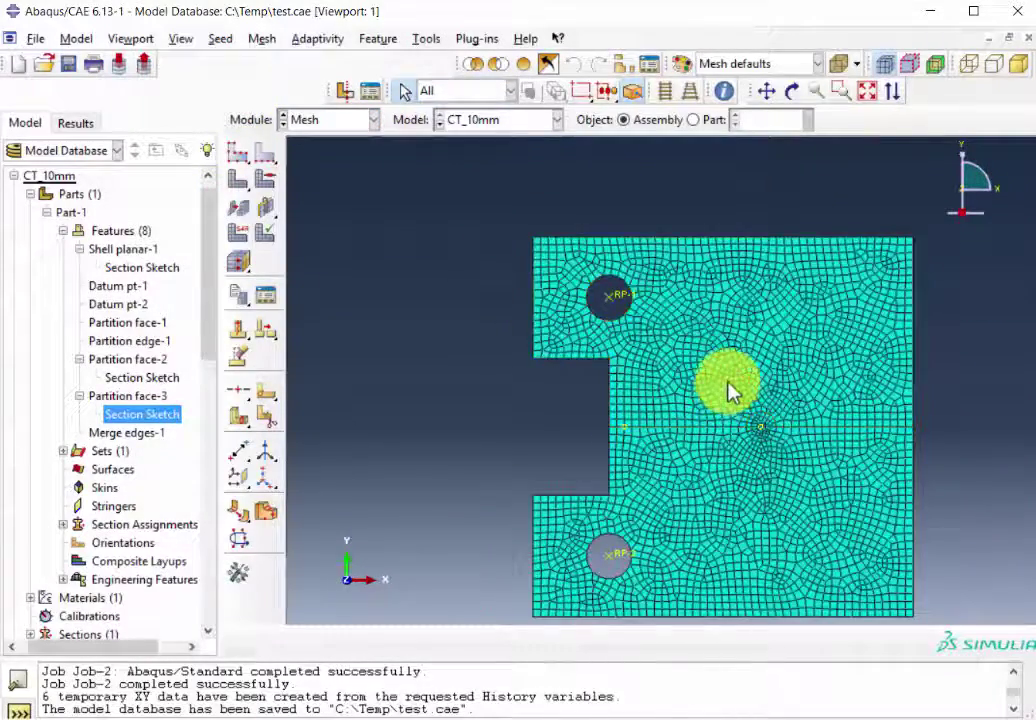
{"action": "middle_click_drag", "start_coordinate": [731, 393], "coordinate": [651, 340], "text": "ctrl+alt"}
{"action": "scroll", "coordinate": [651, 340], "scroll_direction": "up", "scroll_amount": 1}
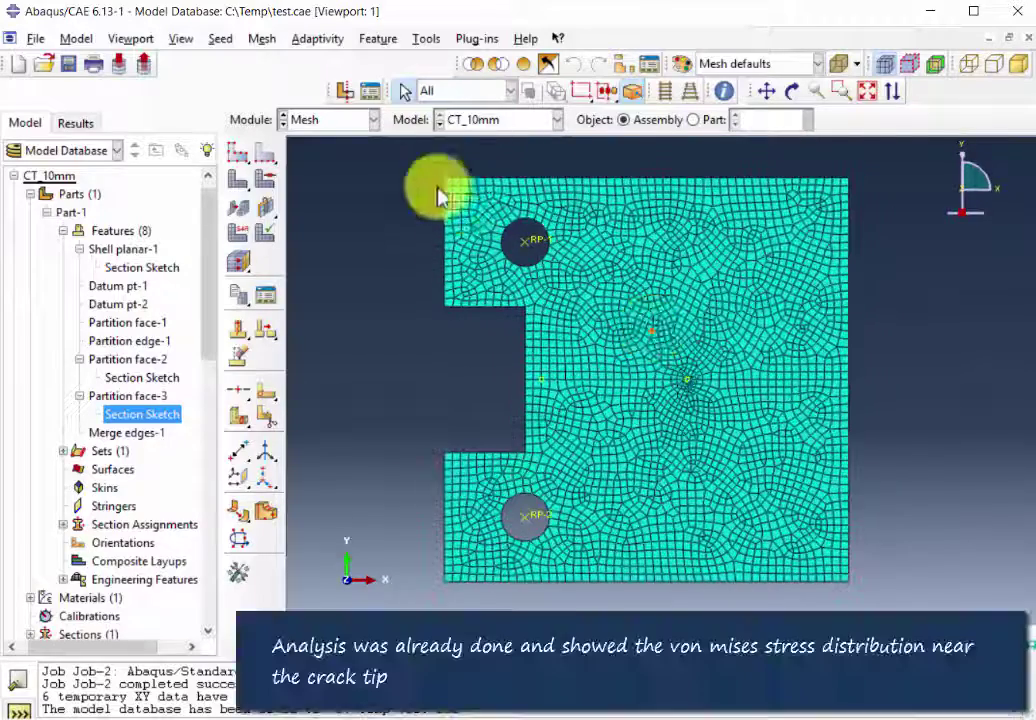
Switch to the Job module, open the job list and load the results of Job-2 in the Visualization module
{"action": "left_click", "coordinate": [373, 120]}
{"action": "left_click", "coordinate": [215, 231]}
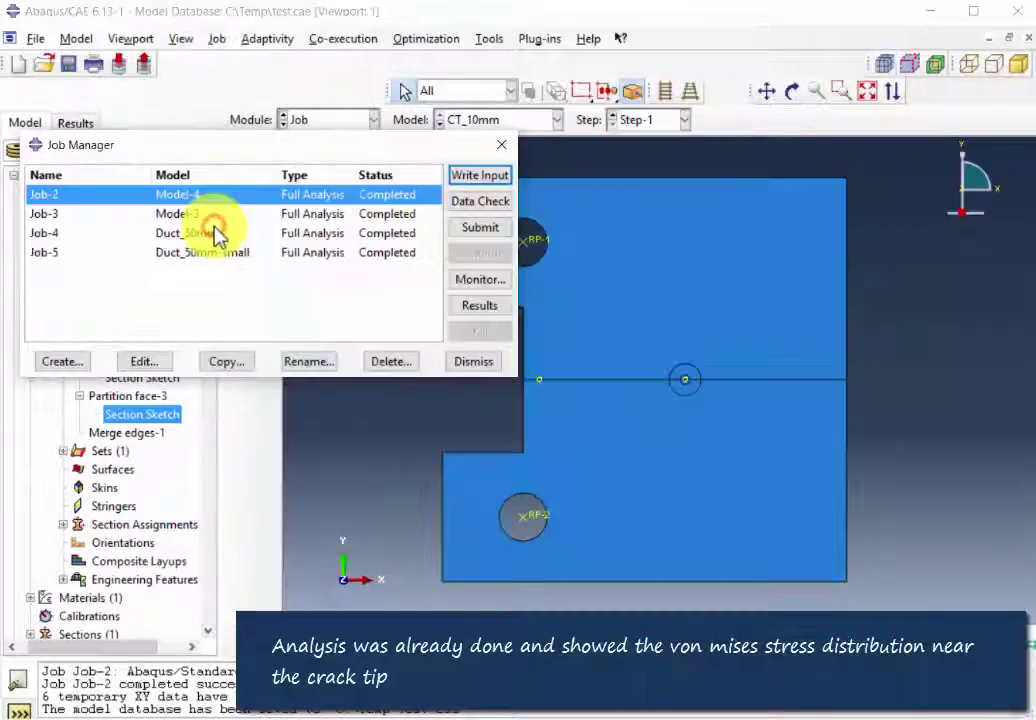
{"action": "left_click_drag", "start_coordinate": [216, 120], "coordinate": [325, 176]}
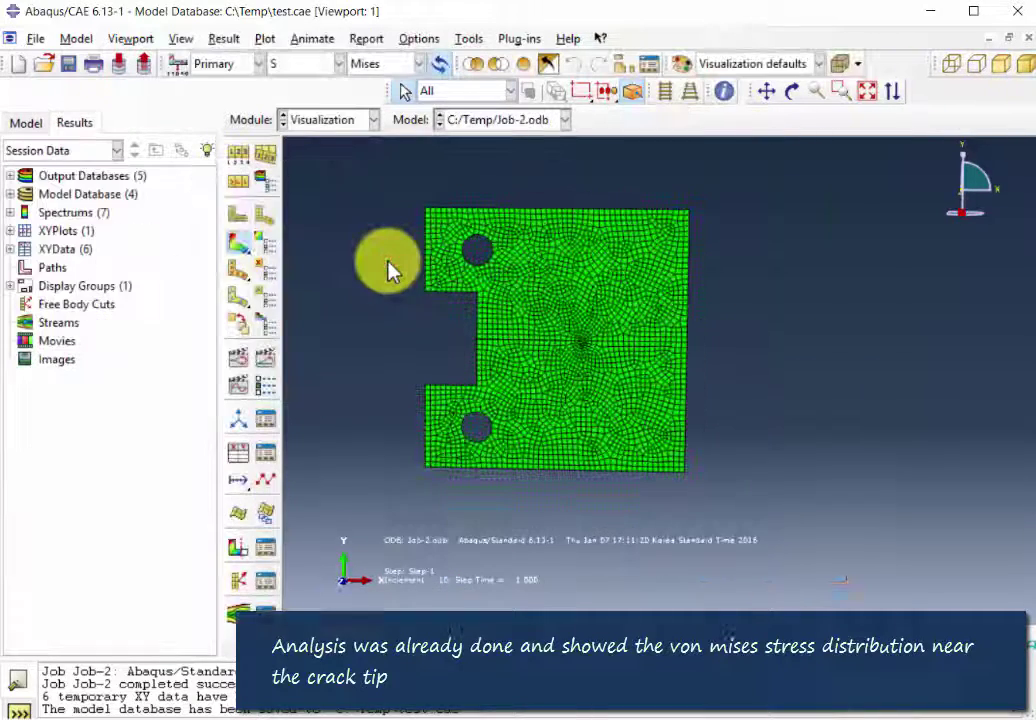
Plot the von Mises stress contours on the deformed specimen and view the whole model
{"action": "left_click", "coordinate": [240, 246]}
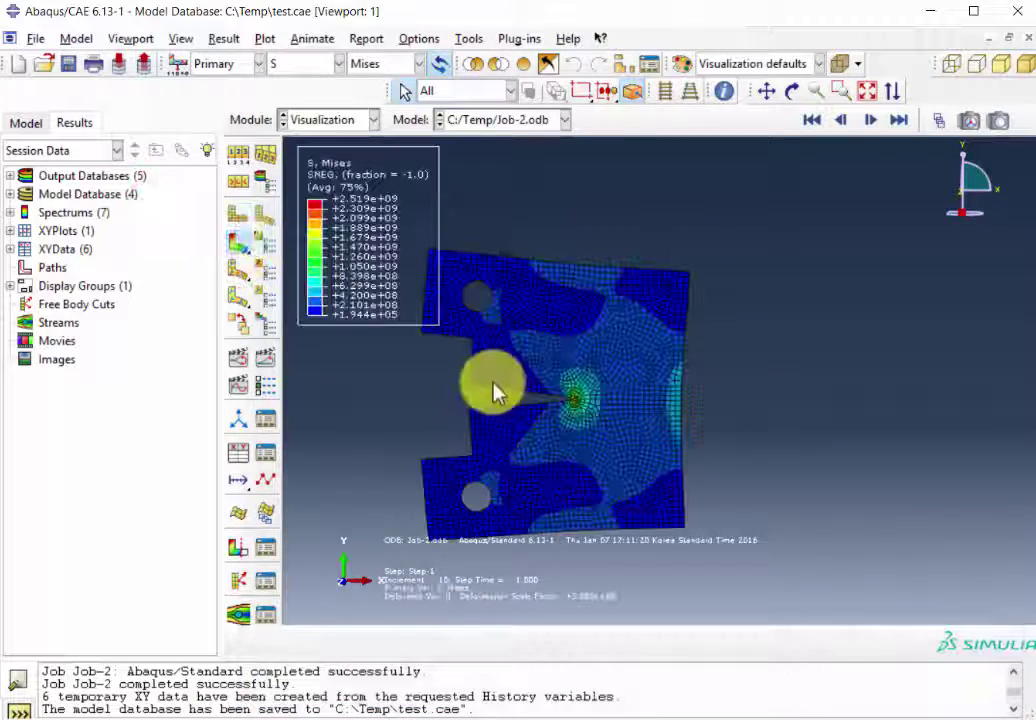
{"action": "scroll", "coordinate": [493, 383], "scroll_direction": "down", "scroll_amount": 1}
{"action": "middle_click_drag", "start_coordinate": [521, 376], "coordinate": [571, 310], "text": "ctrl+alt"}
{"action": "scroll", "coordinate": [583, 306], "scroll_direction": "down", "scroll_amount": 2}
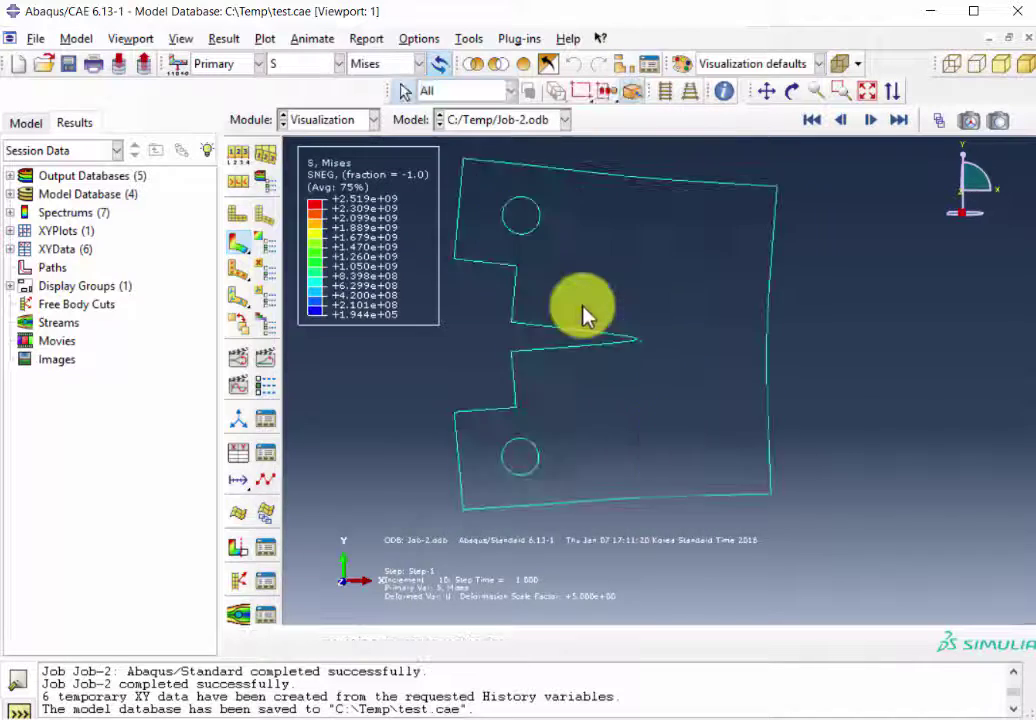
Set the contour plot's visible edges to feature edges in the common plot options
{"action": "left_click", "coordinate": [237, 180]}
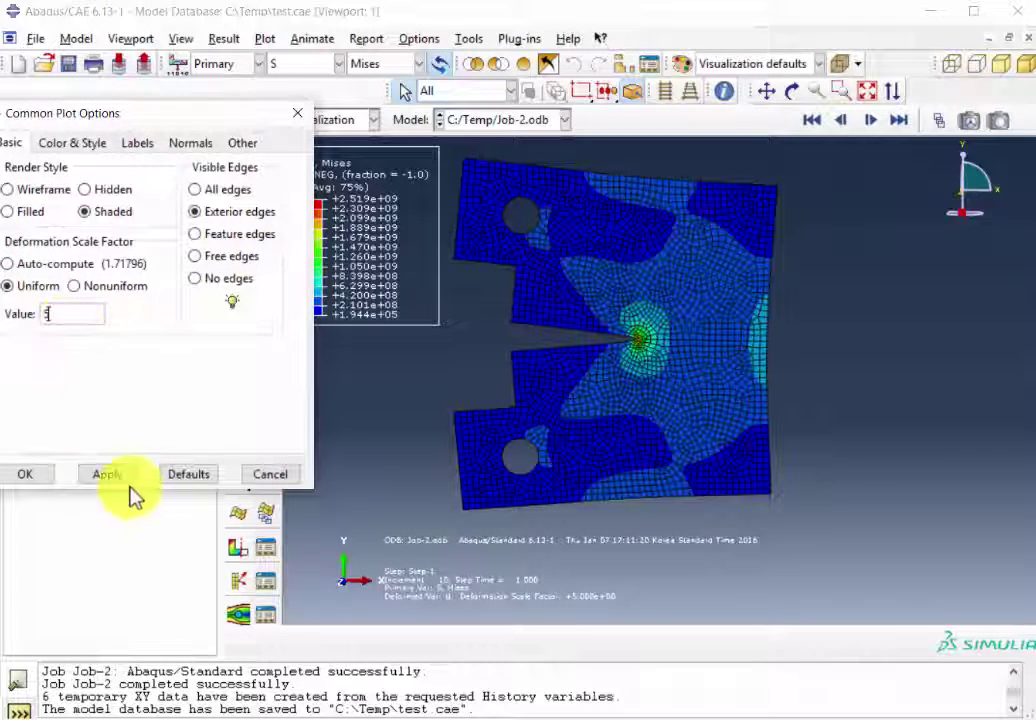
{"action": "left_click", "coordinate": [254, 481]}
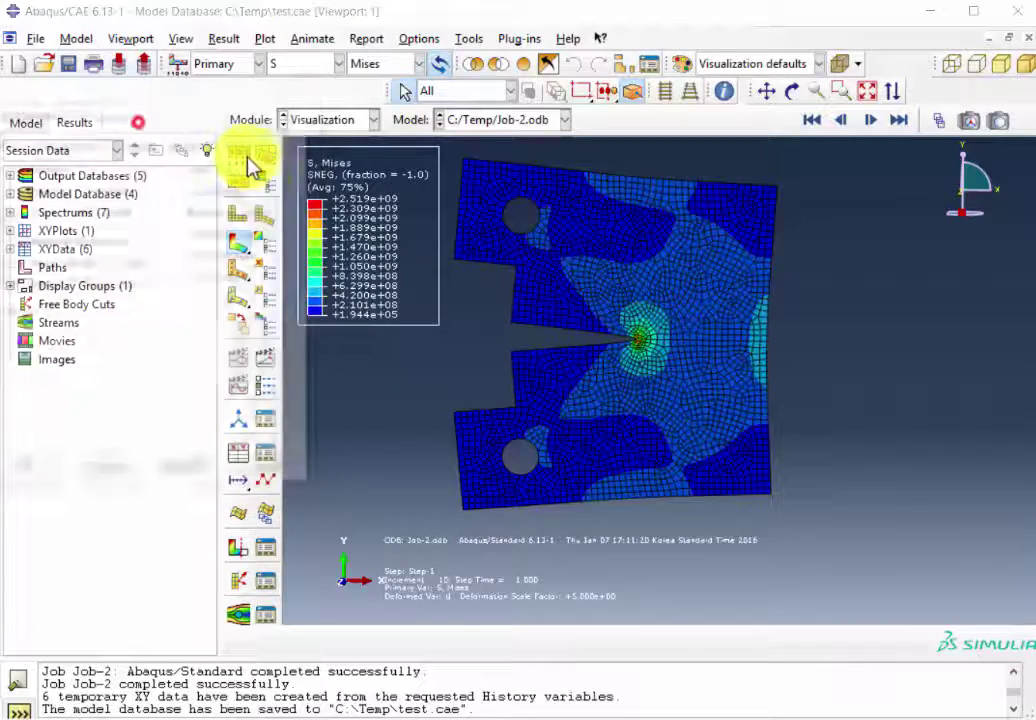
{"action": "left_click", "coordinate": [250, 162]}
{"action": "left_click", "coordinate": [240, 234]}
{"action": "left_click", "coordinate": [107, 474]}
{"action": "left_click", "coordinate": [40, 474]}
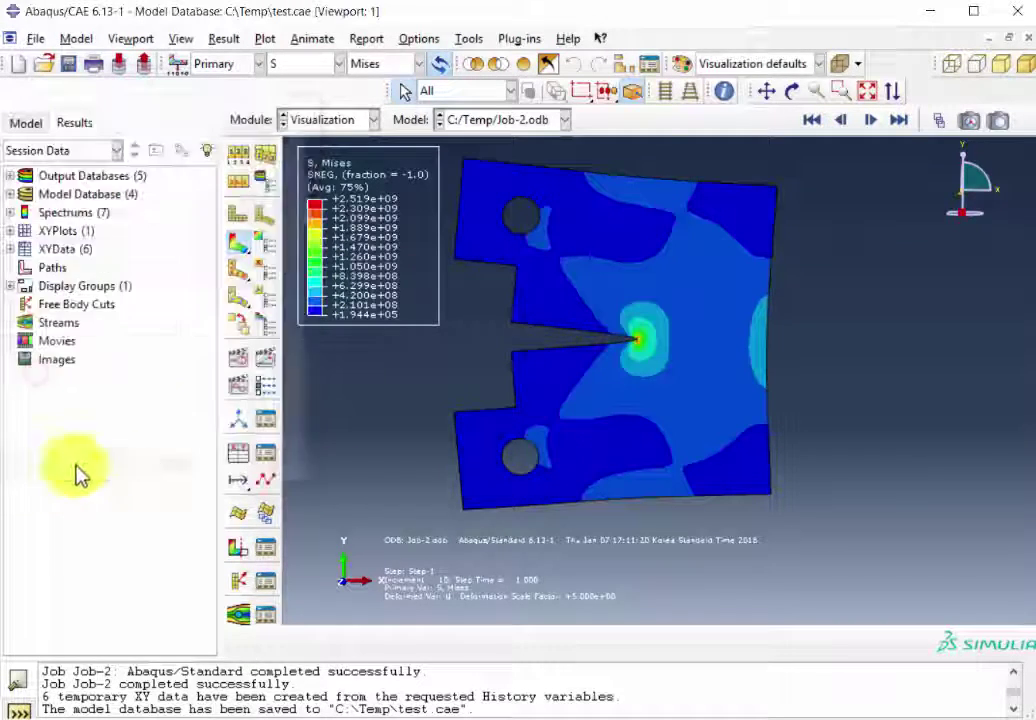
Open the history output variables of Job-2 and select stress intensity factor K1 for contours 1, 2 and 3
{"action": "left_click", "coordinate": [224, 38]}
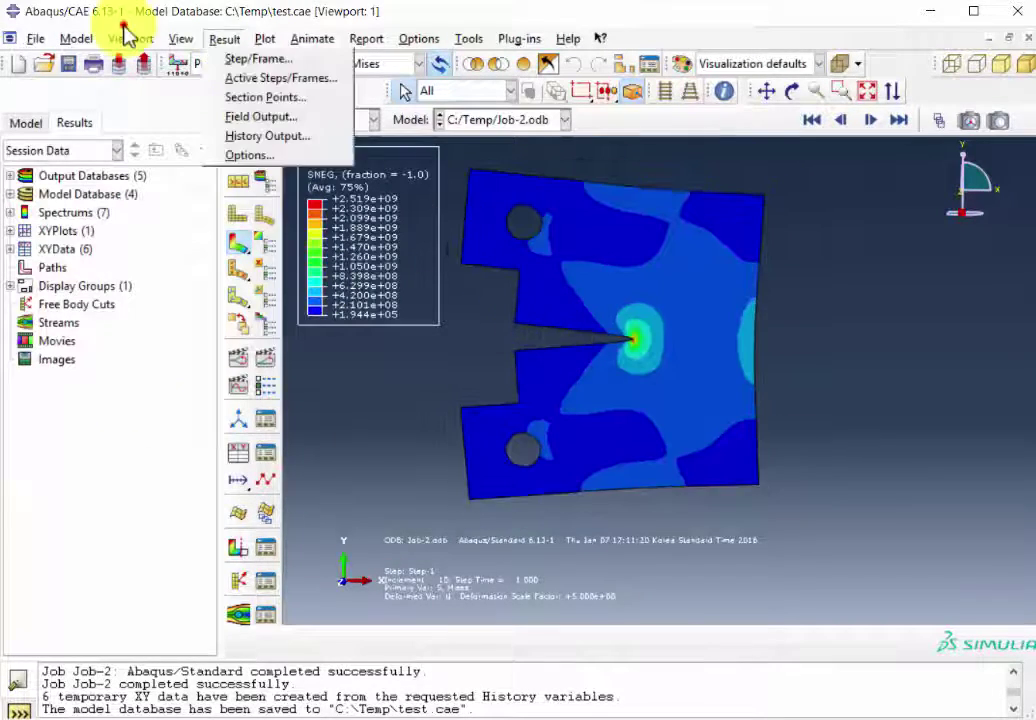
{"action": "left_click", "coordinate": [262, 136]}
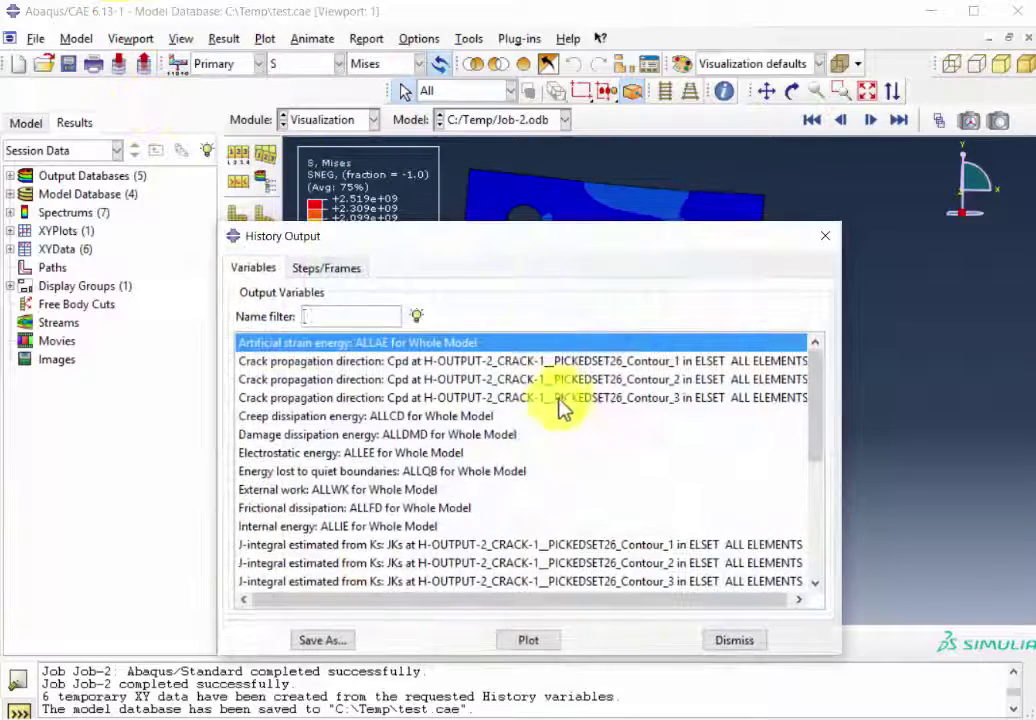
{"action": "scroll", "coordinate": [469, 423], "scroll_direction": "down", "scroll_amount": 3}
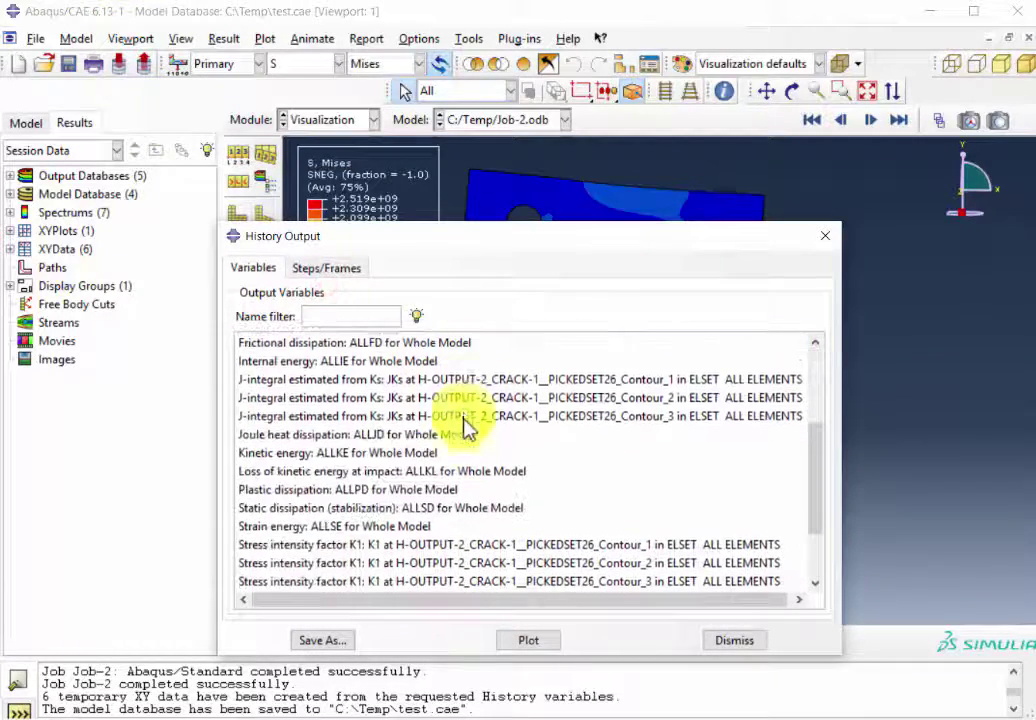
{"action": "left_click", "coordinate": [431, 434]}
{"action": "scroll", "coordinate": [425, 497], "scroll_direction": "down", "scroll_amount": 3}
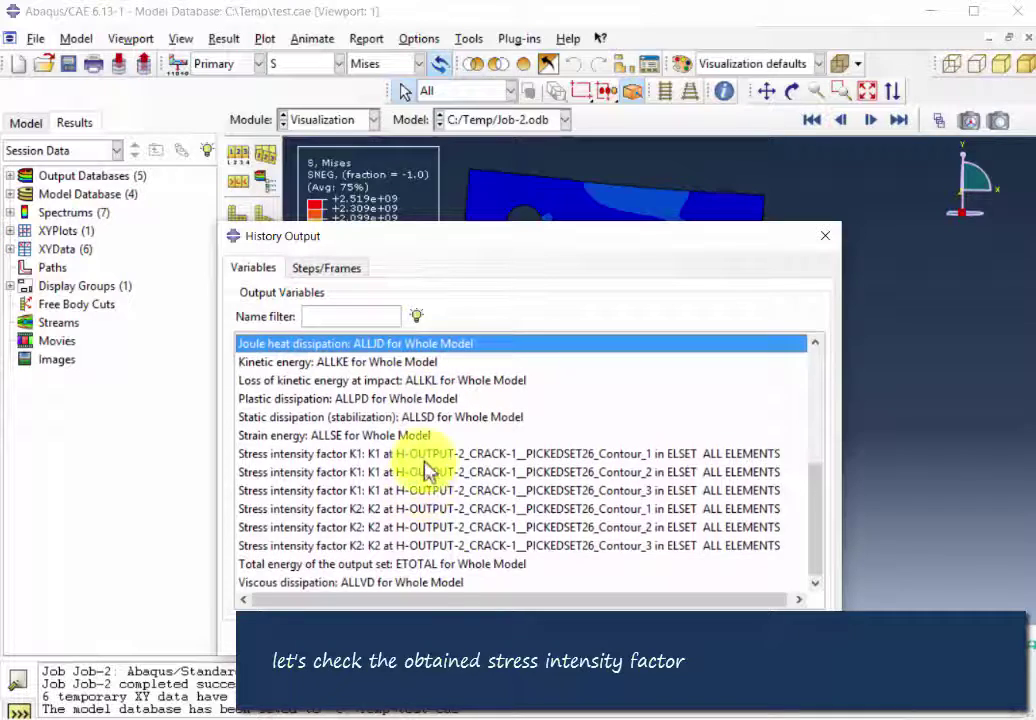
{"action": "left_click", "coordinate": [423, 454]}
{"action": "left_click", "coordinate": [422, 471], "text": "ctrl"}
{"action": "left_click_drag", "start_coordinate": [425, 490], "coordinate": [474, 491]}
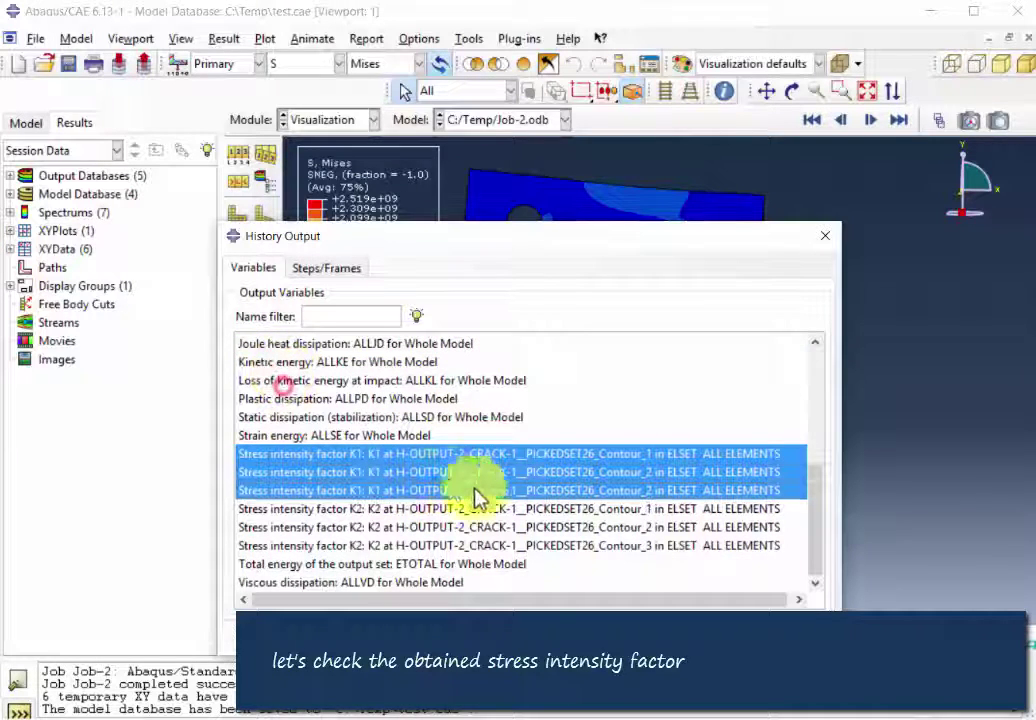
Plot the selected K1 stress intensity factor histories, close the history output dialog and open the XY data manager
{"action": "left_click", "coordinate": [380, 507]}
{"action": "left_click", "coordinate": [825, 236]}
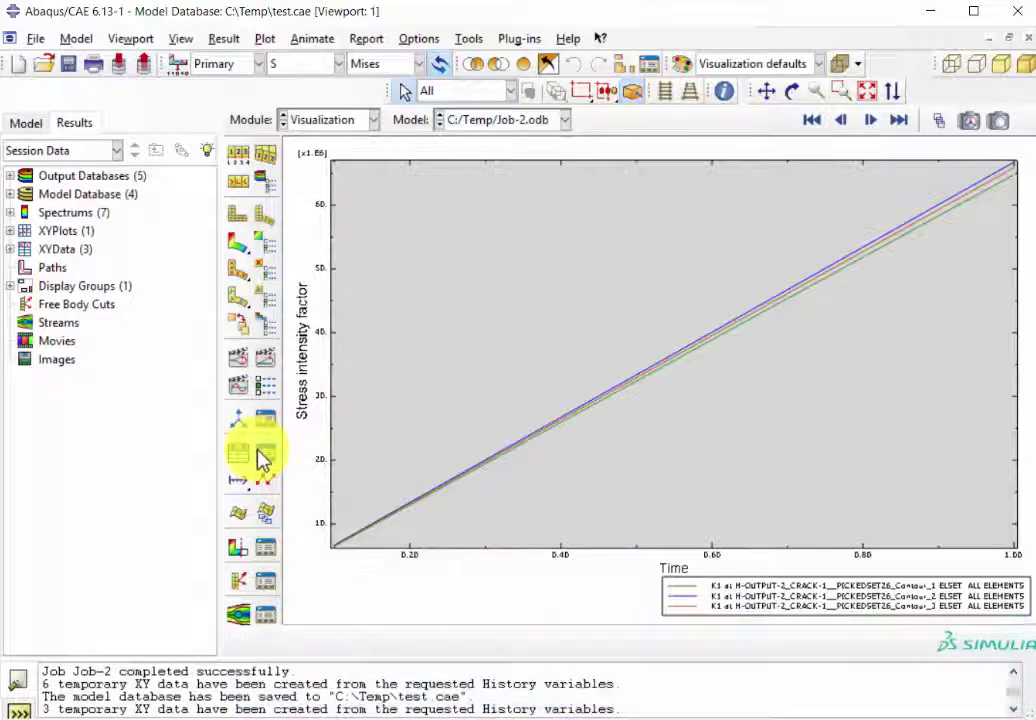
{"action": "left_click", "coordinate": [263, 454]}
{"action": "left_click_drag", "start_coordinate": [54, 150], "coordinate": [605, 187]}
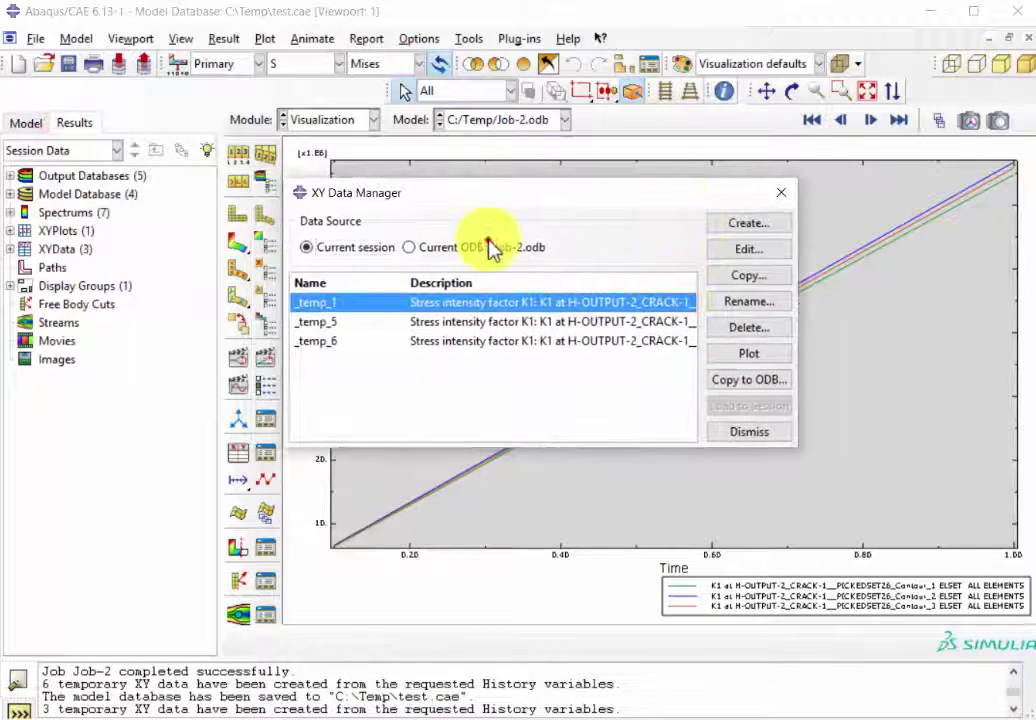
Examine the tabulated K1 values of _temp_1, _temp_5 and _temp_6 without changing them and dismiss the XY data manager
{"action": "double_click", "coordinate": [490, 243]}
{"action": "left_click", "coordinate": [283, 425]}
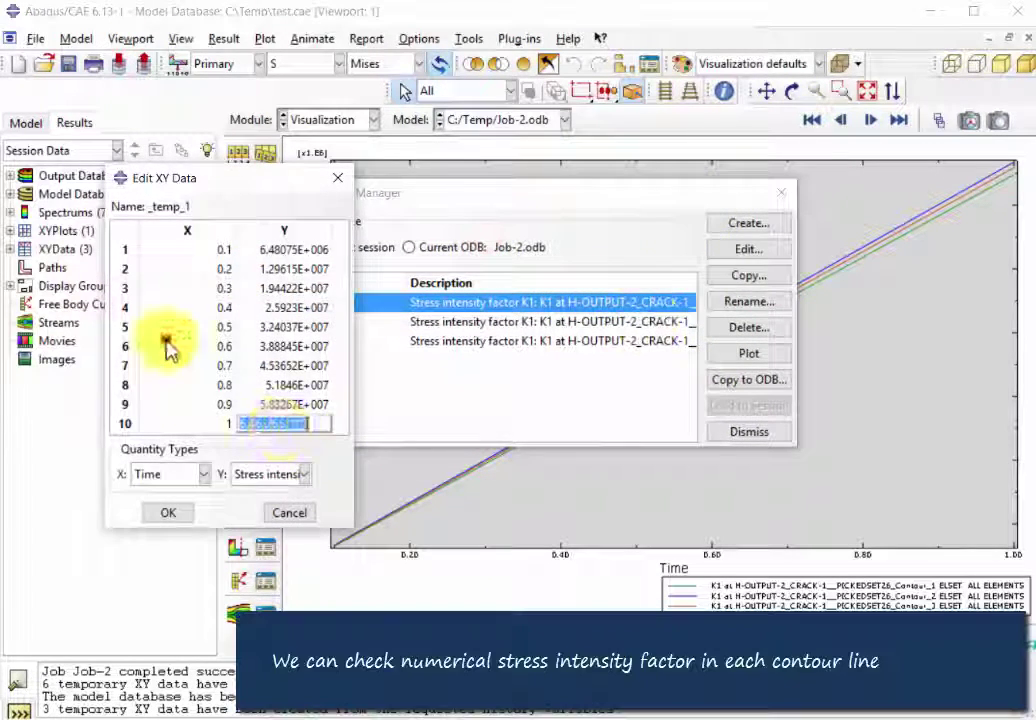
{"action": "left_click", "coordinate": [301, 513]}
{"action": "double_click", "coordinate": [540, 321]}
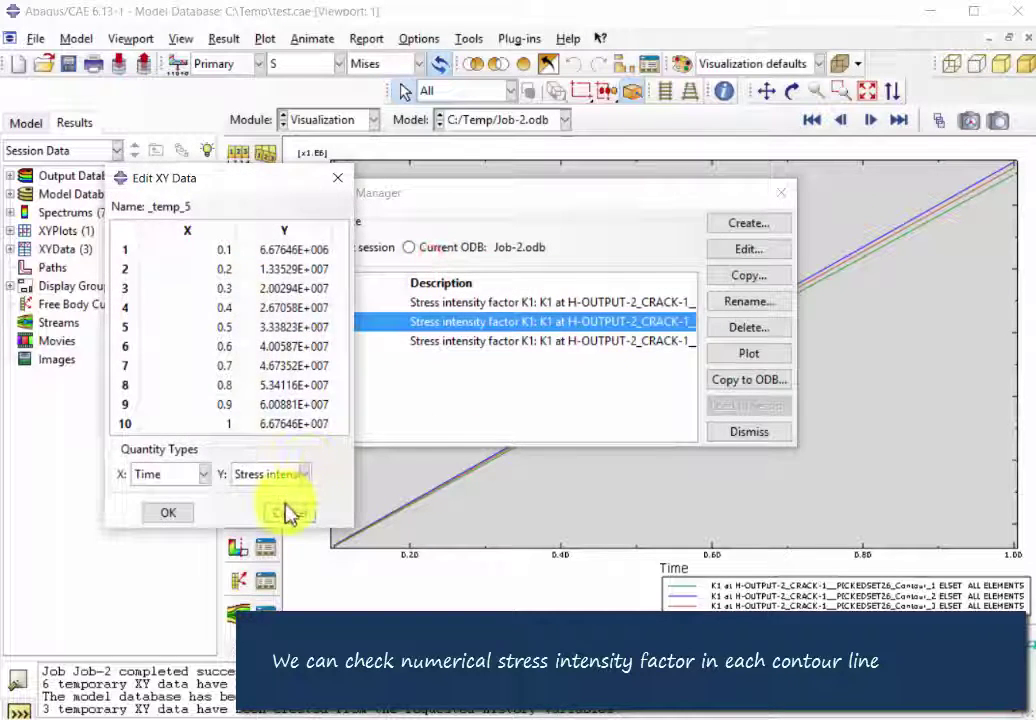
{"action": "left_click", "coordinate": [287, 513]}
{"action": "double_click", "coordinate": [620, 341]}
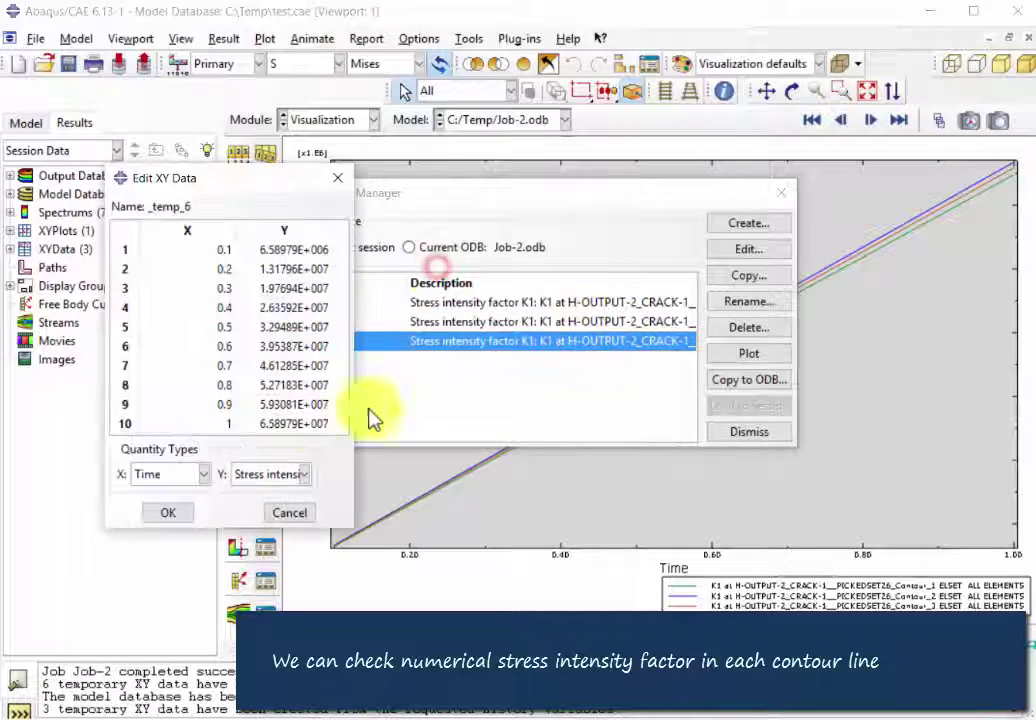
{"action": "left_click", "coordinate": [285, 513]}
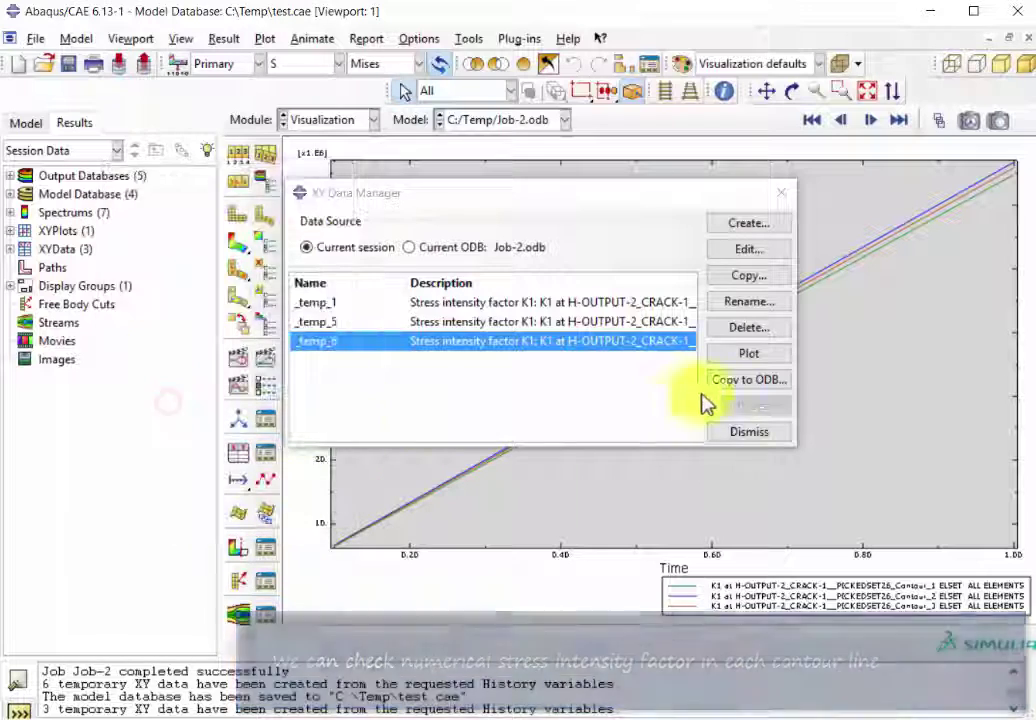
{"action": "left_click", "coordinate": [741, 432]}
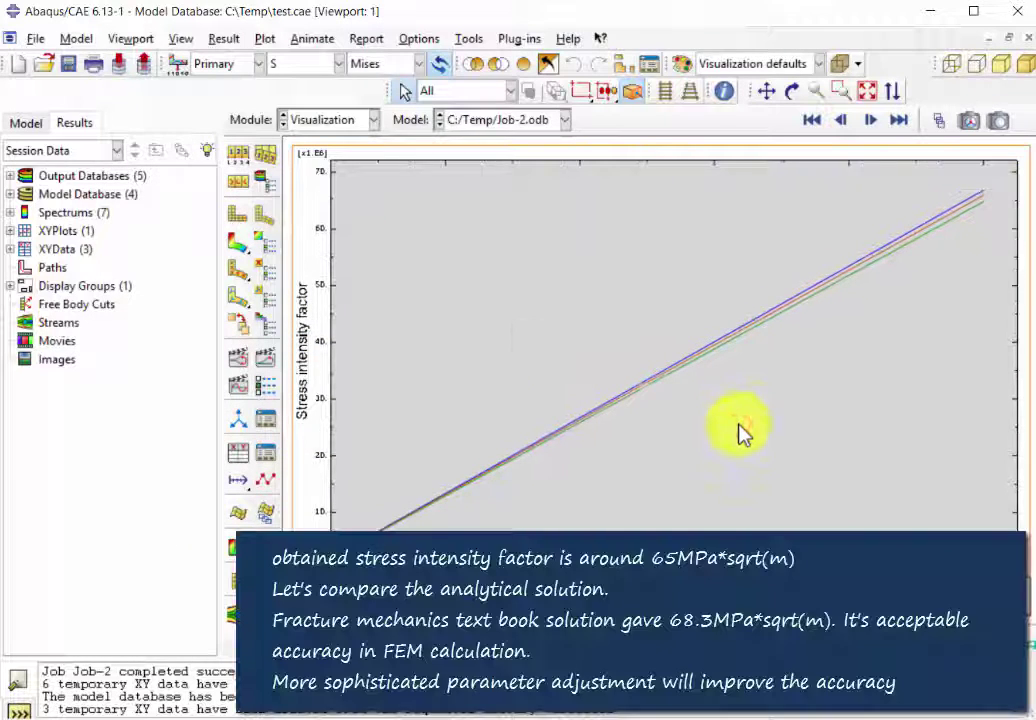
Return the viewport to the von Mises stress contours on the deformed specimen
{"action": "left_click", "coordinate": [238, 243]}
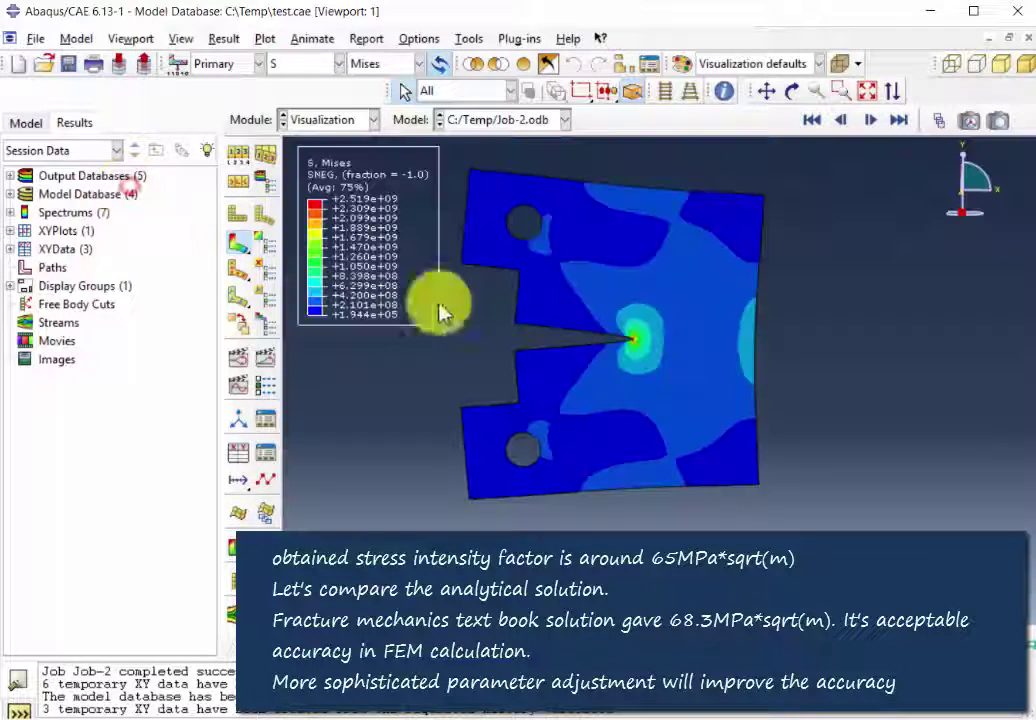
{"action": "scroll", "coordinate": [733, 337], "scroll_direction": "down", "scroll_amount": 2}
{"action": "scroll", "coordinate": [733, 337], "scroll_direction": "up", "scroll_amount": 2}
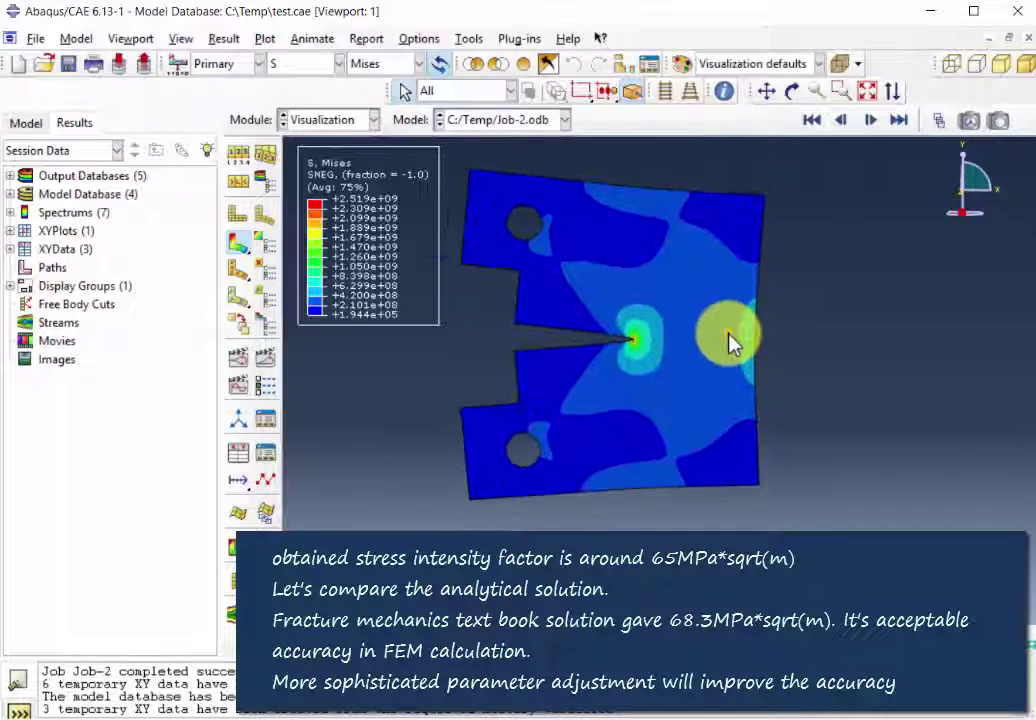
{"action": "left_click", "coordinate": [584, 248]}
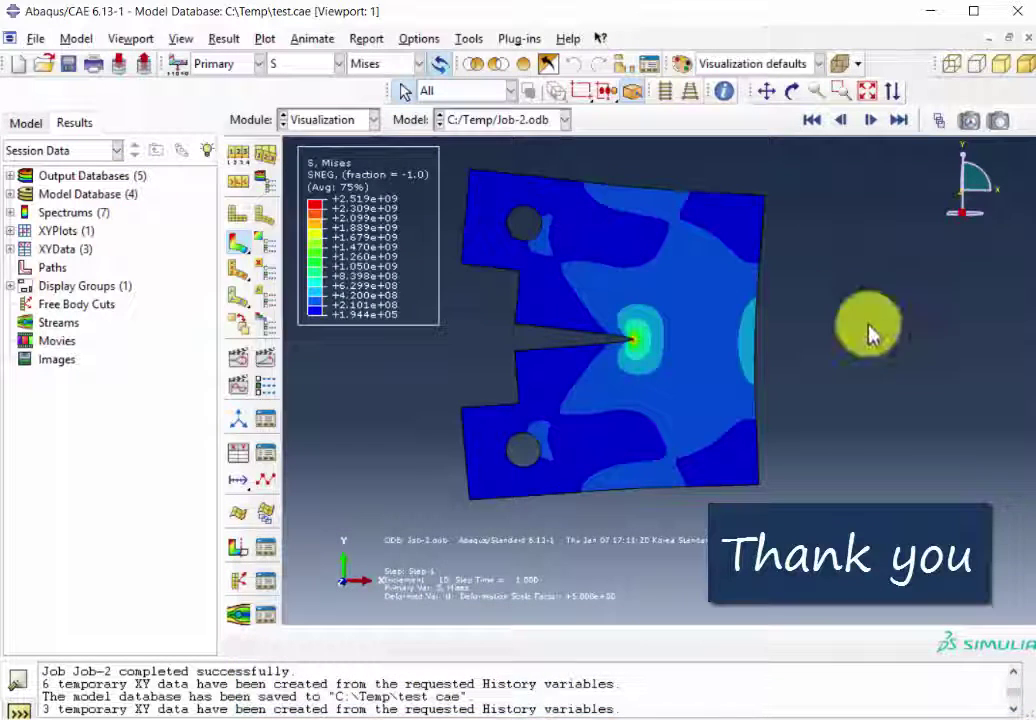